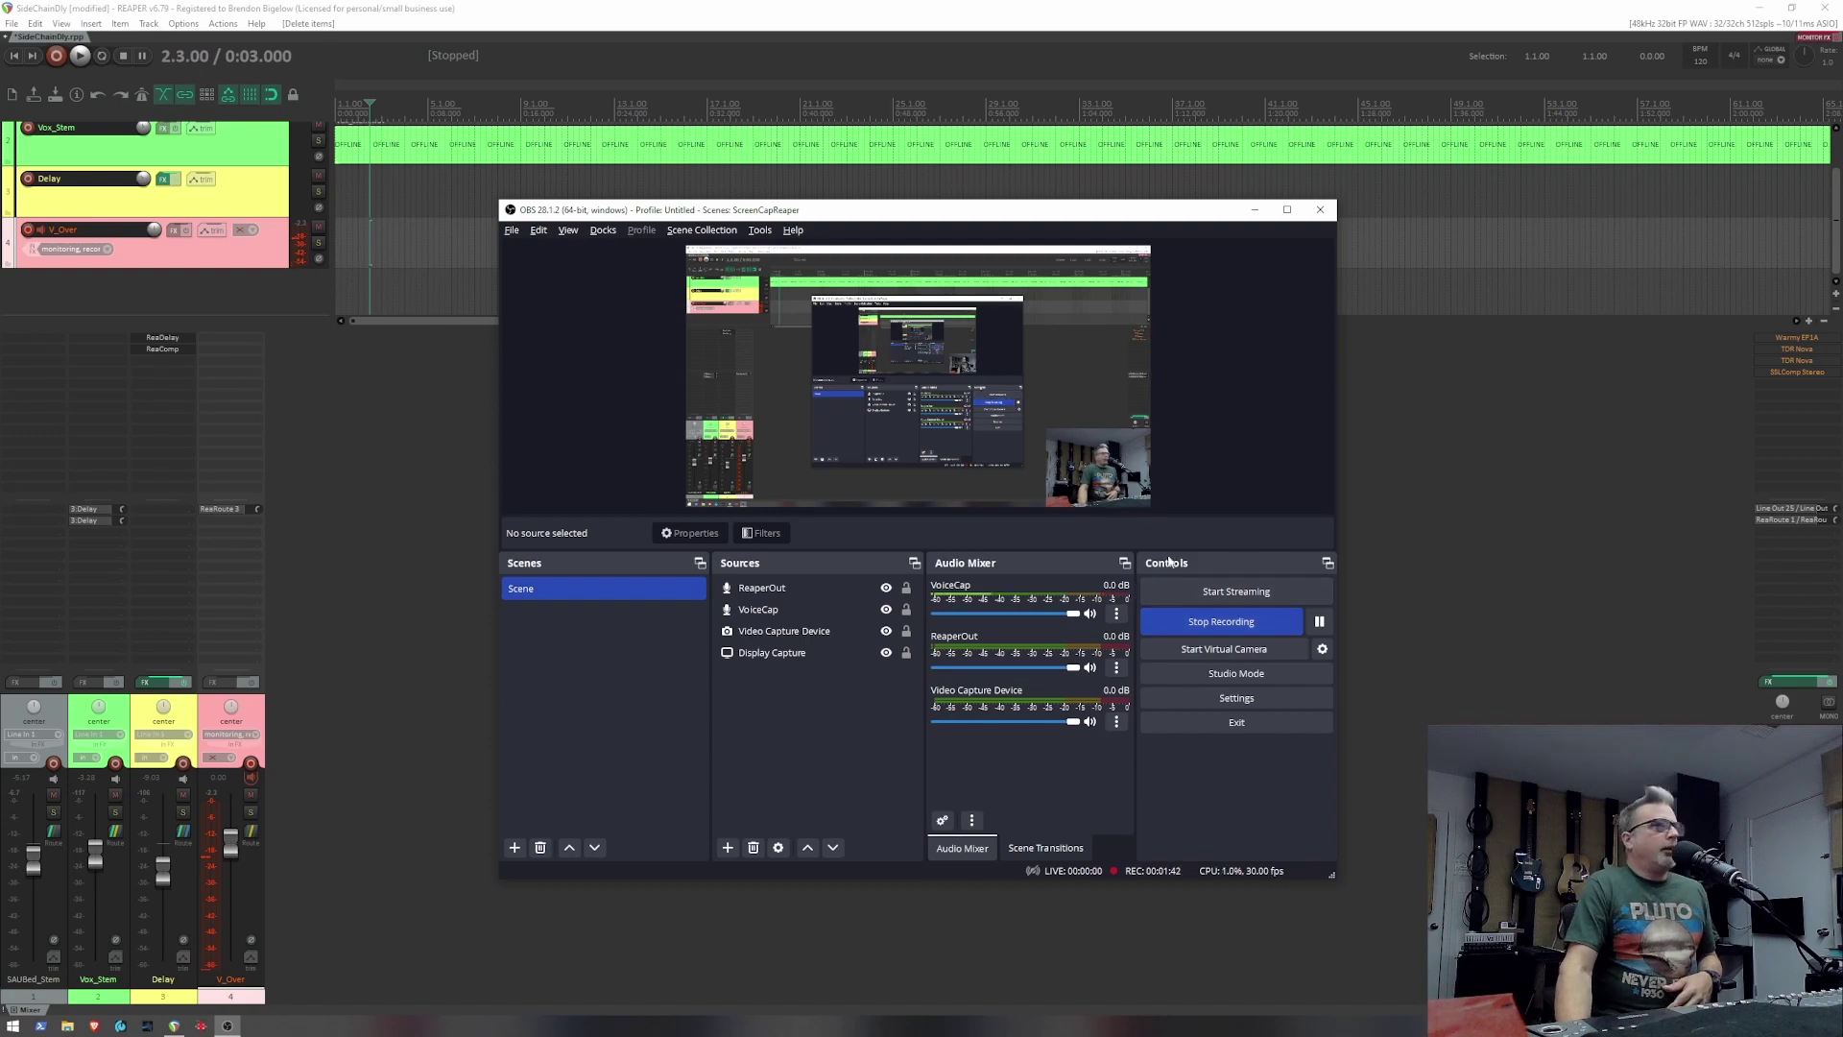
Inspect the Display Capture source and its primary monitor assignment, and leave it deselected
mouse_move(936, 212)
left_mouse_down()
mouse_move(933, 252)
mouse_move(1000, 252)
mouse_move(1000, 221)
mouse_move(971, 220)
left_mouse_up()
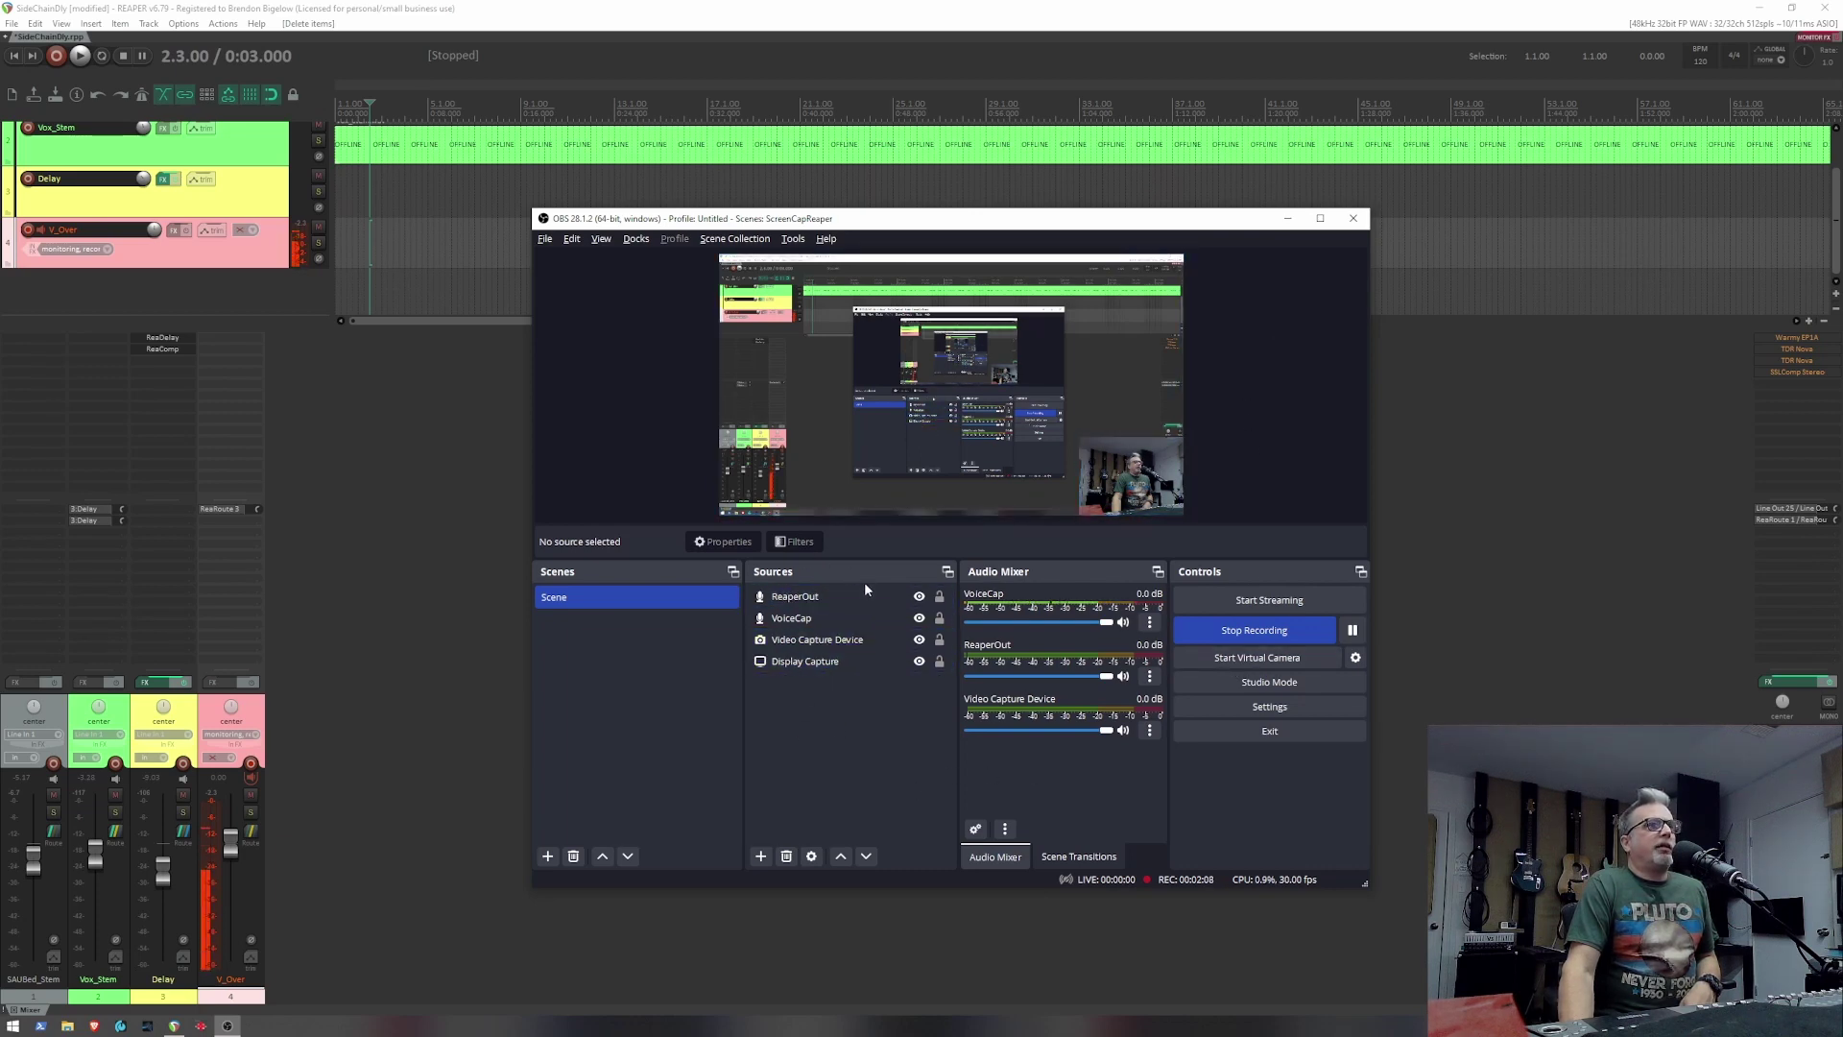
left_click(805, 668)
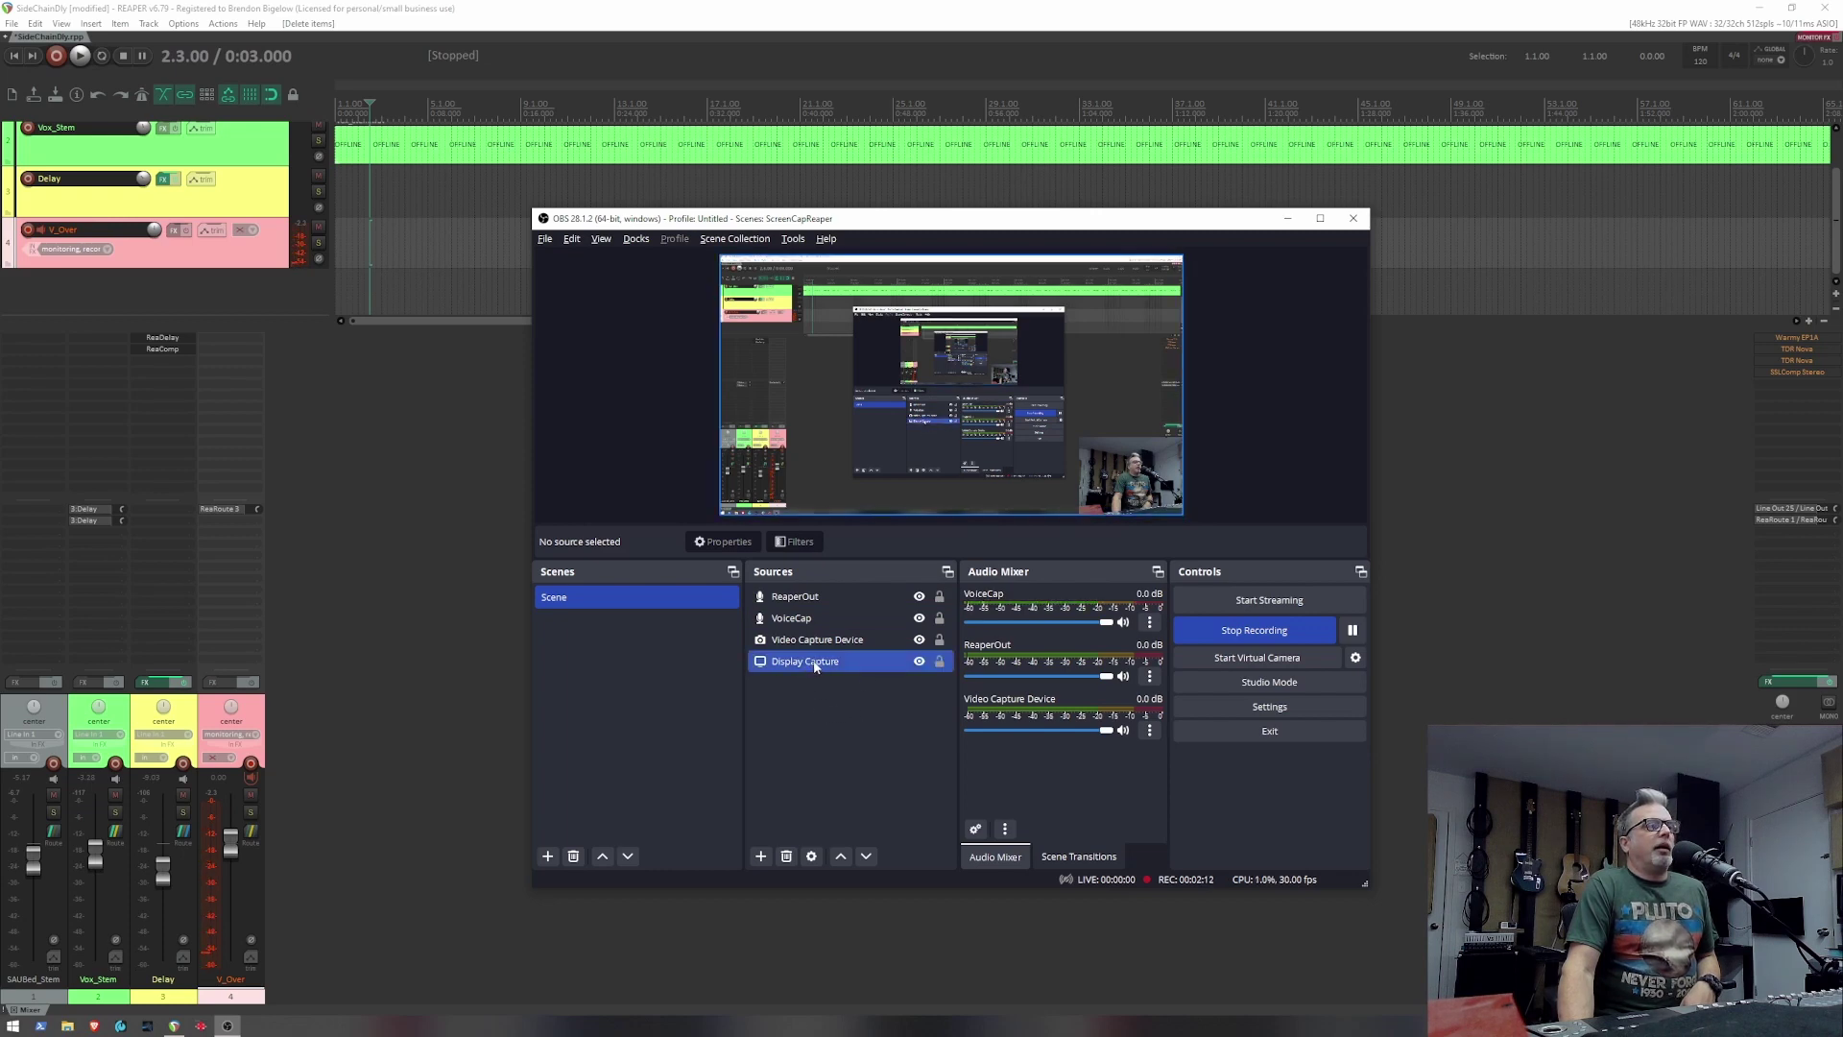
left_click(801, 615)
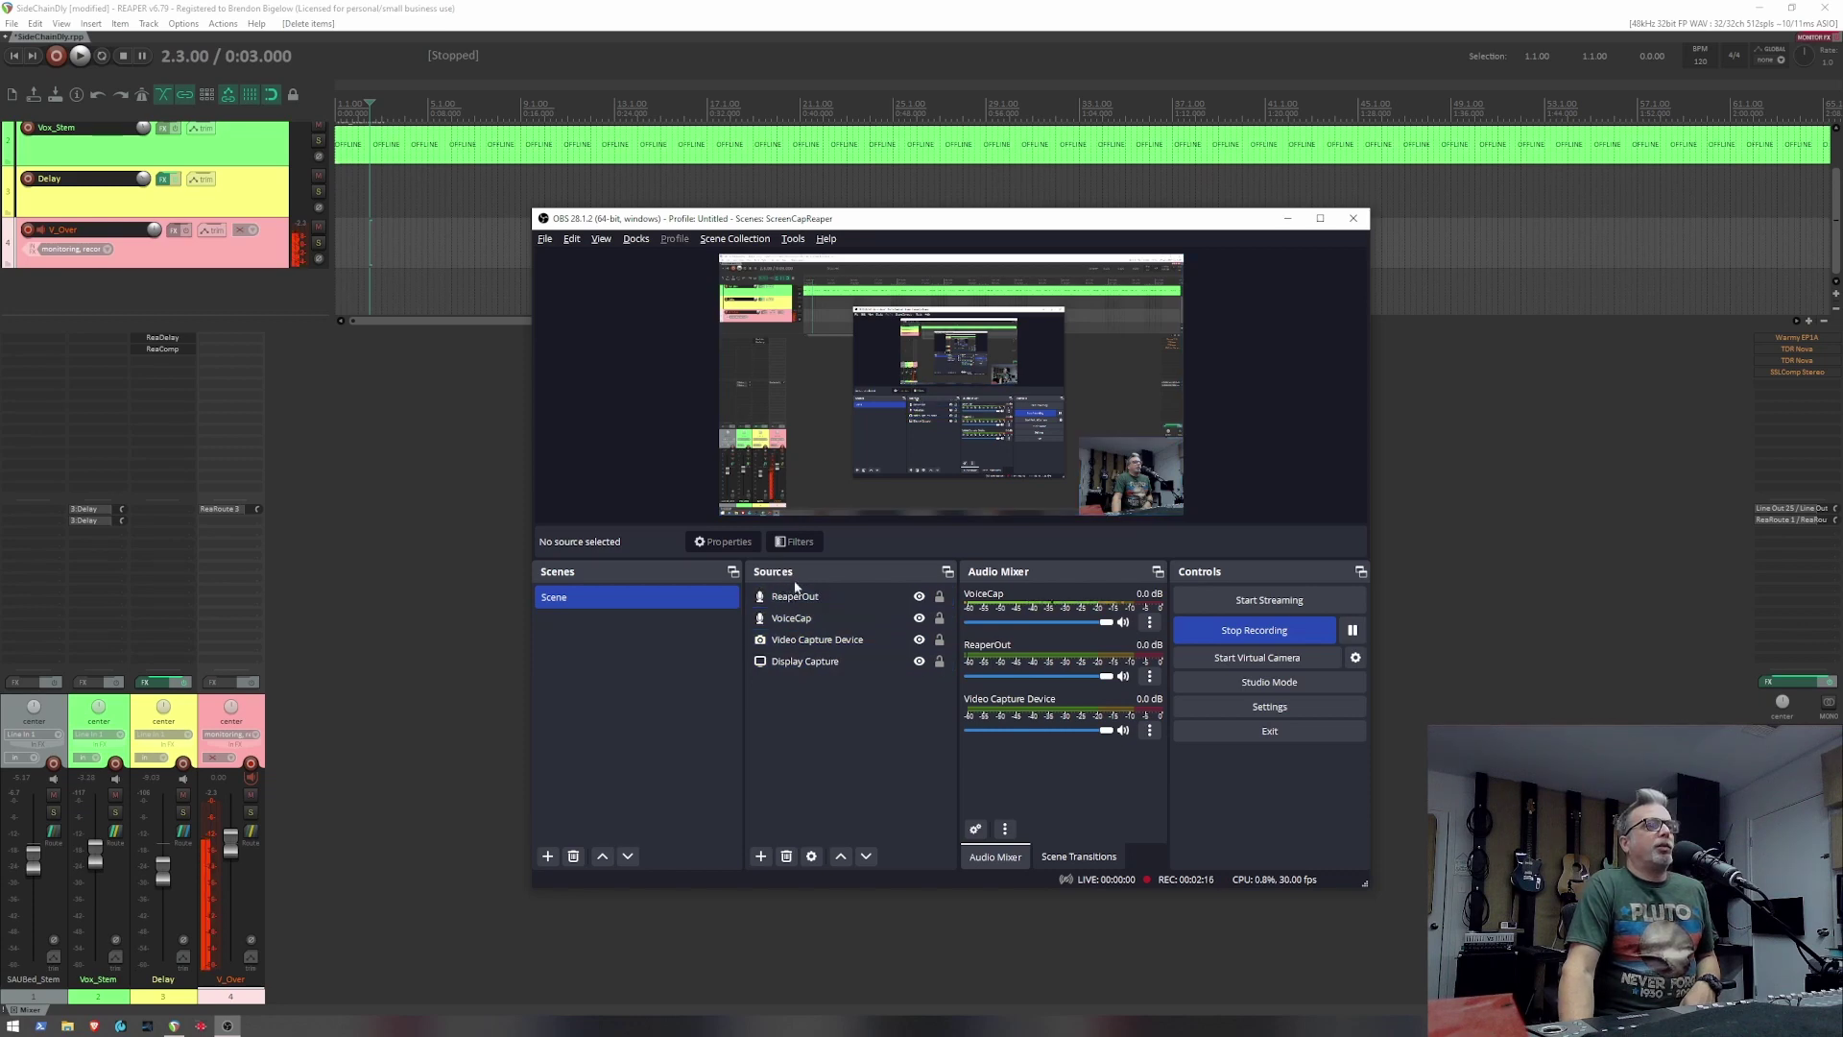
left_click(811, 664)
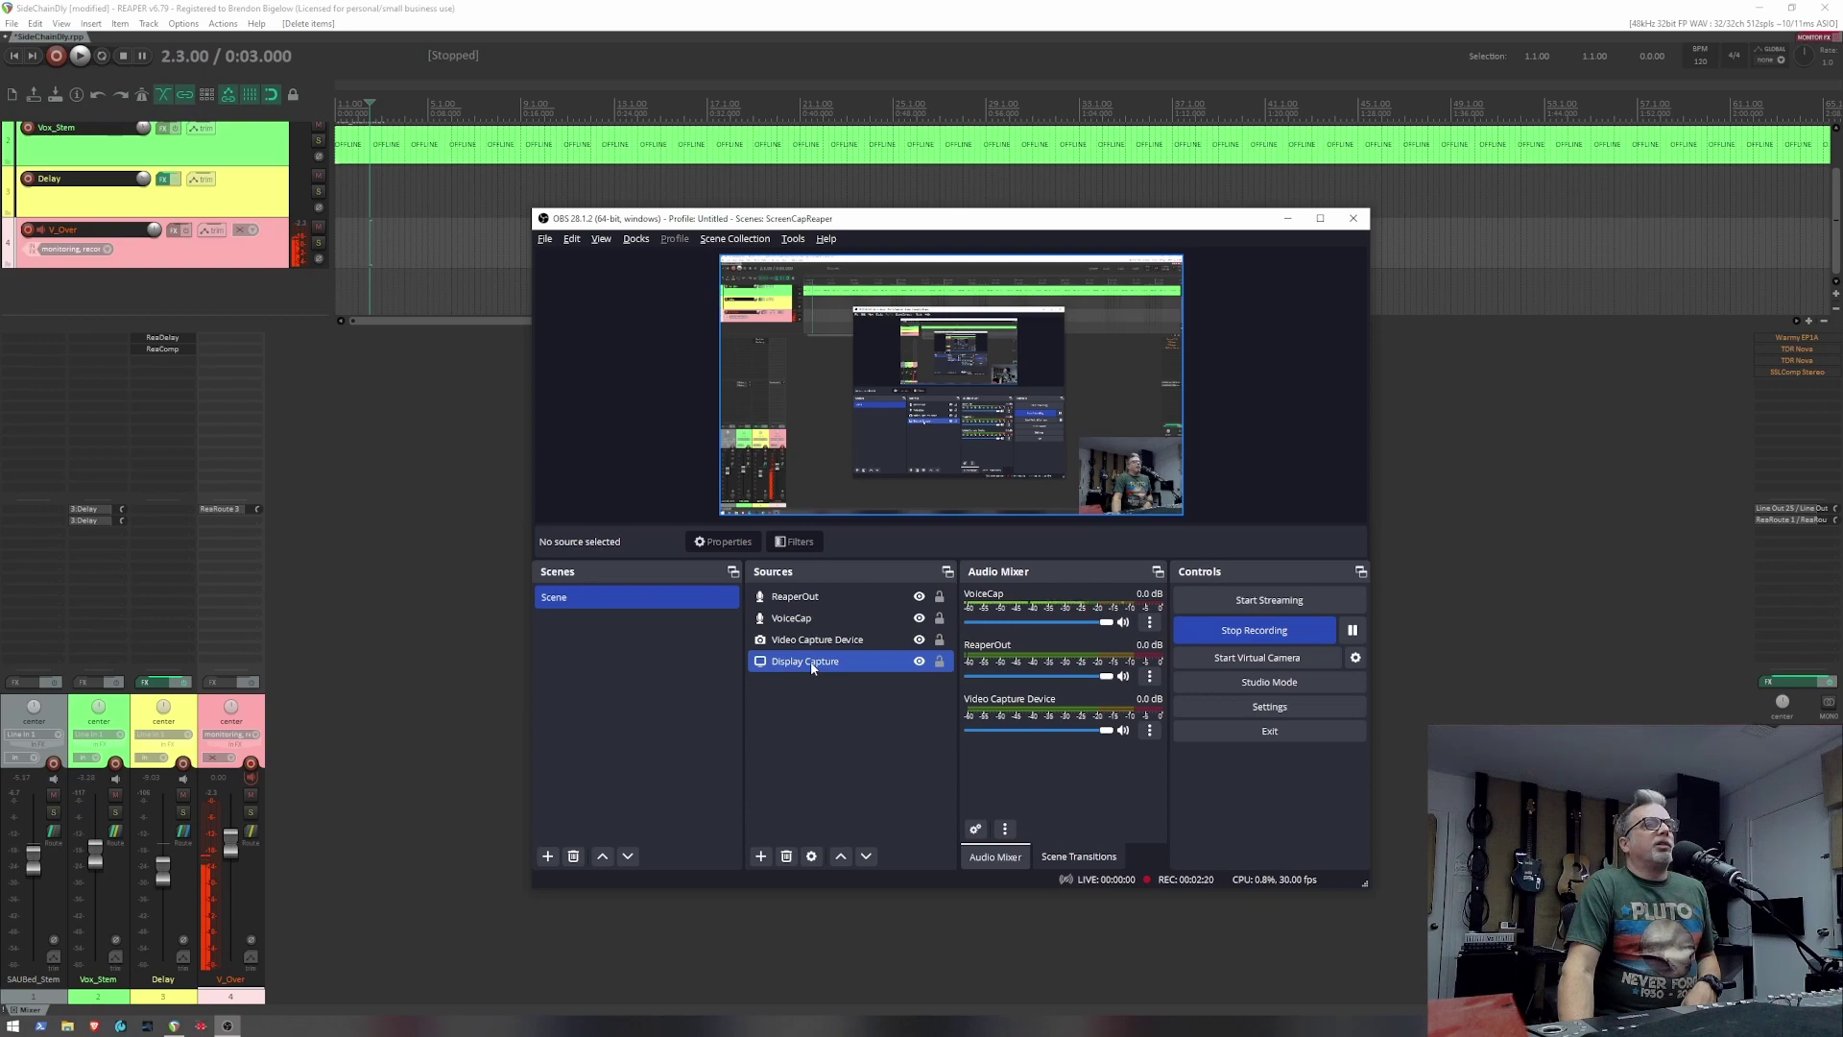
left_click(812, 663)
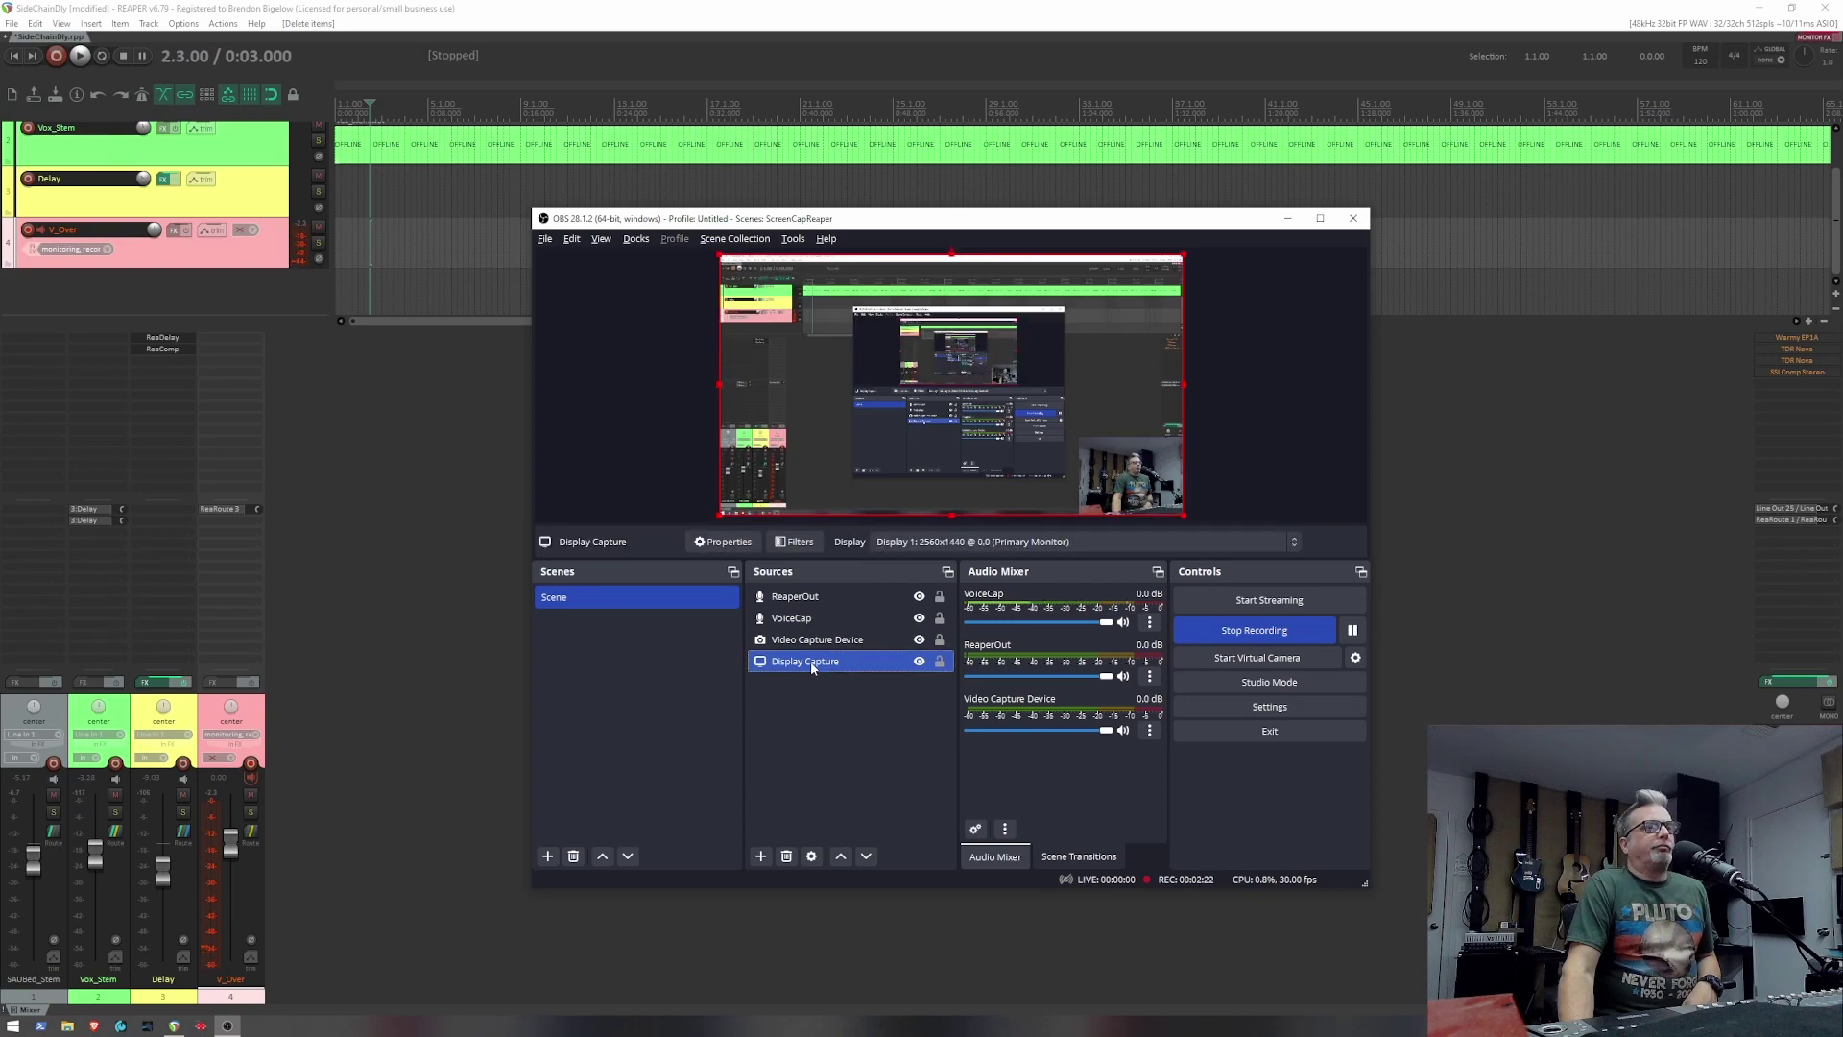
left_click(820, 708)
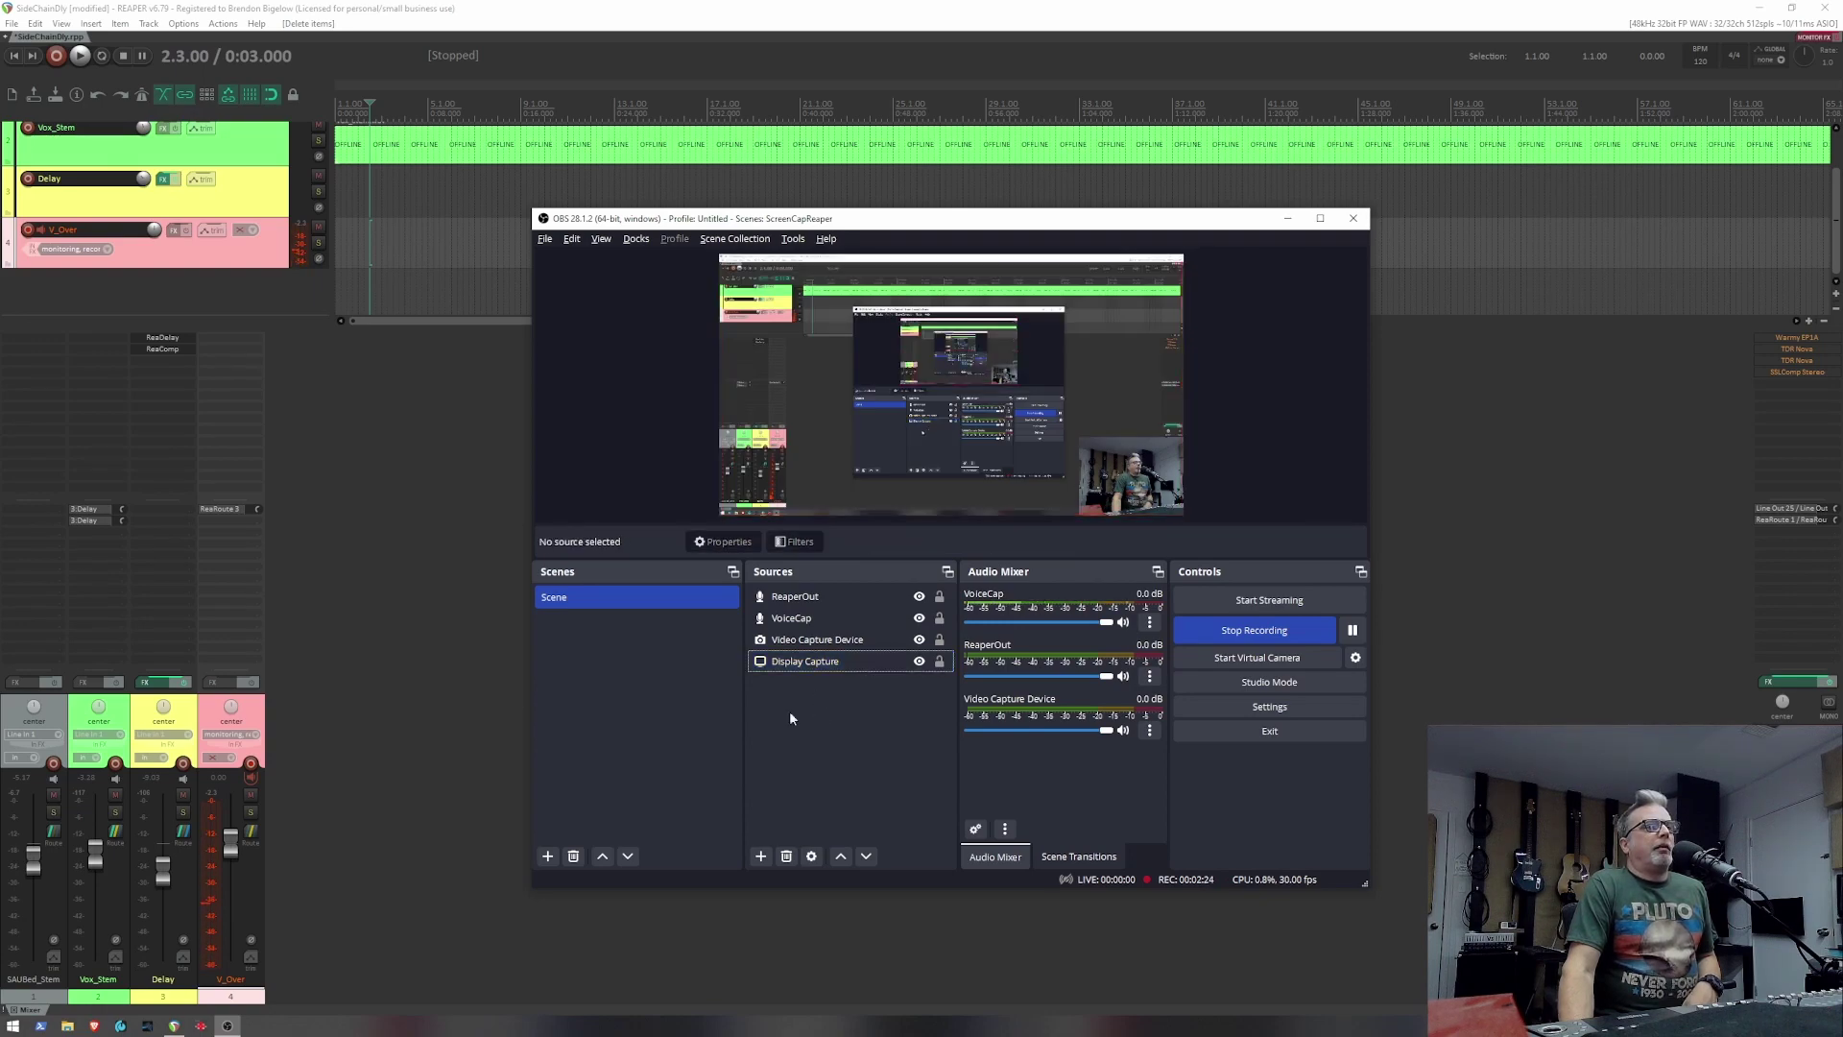
Look through the source types available for the scene without adding one, and highlight the existing Display Capture source again
left_click(761, 856)
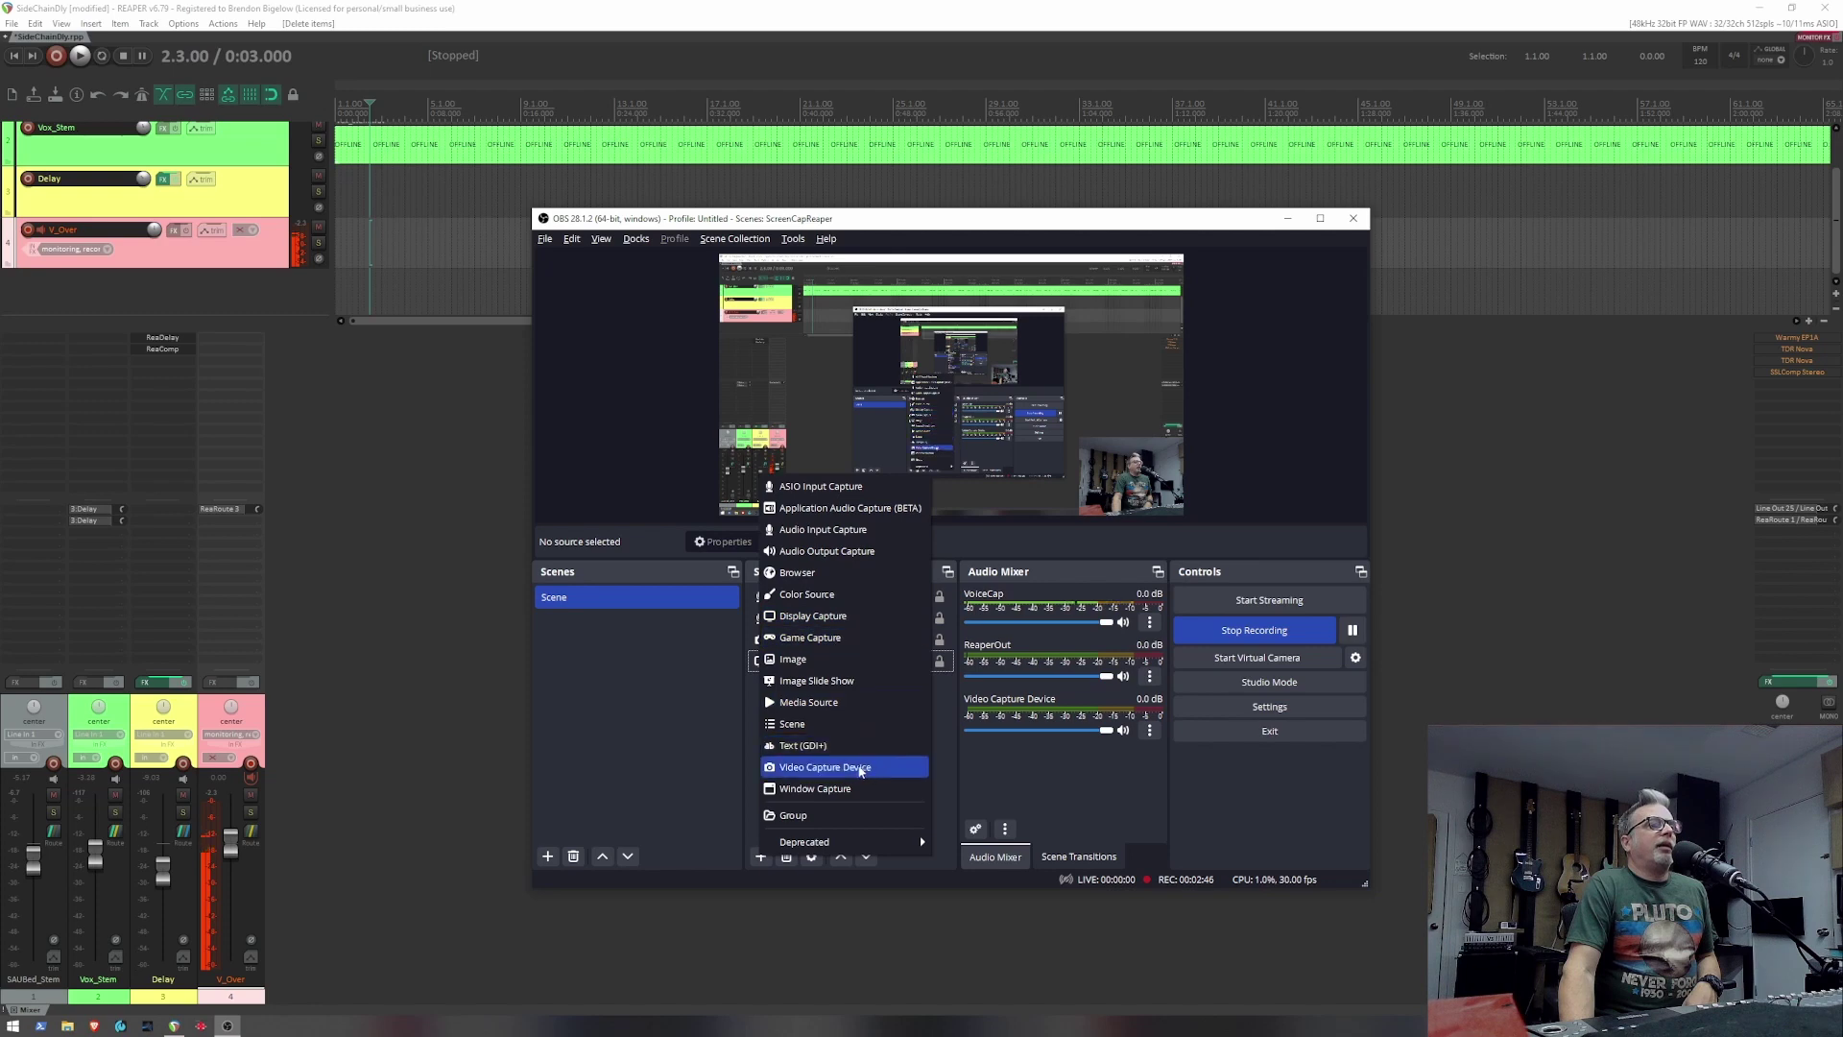
left_click(645, 775)
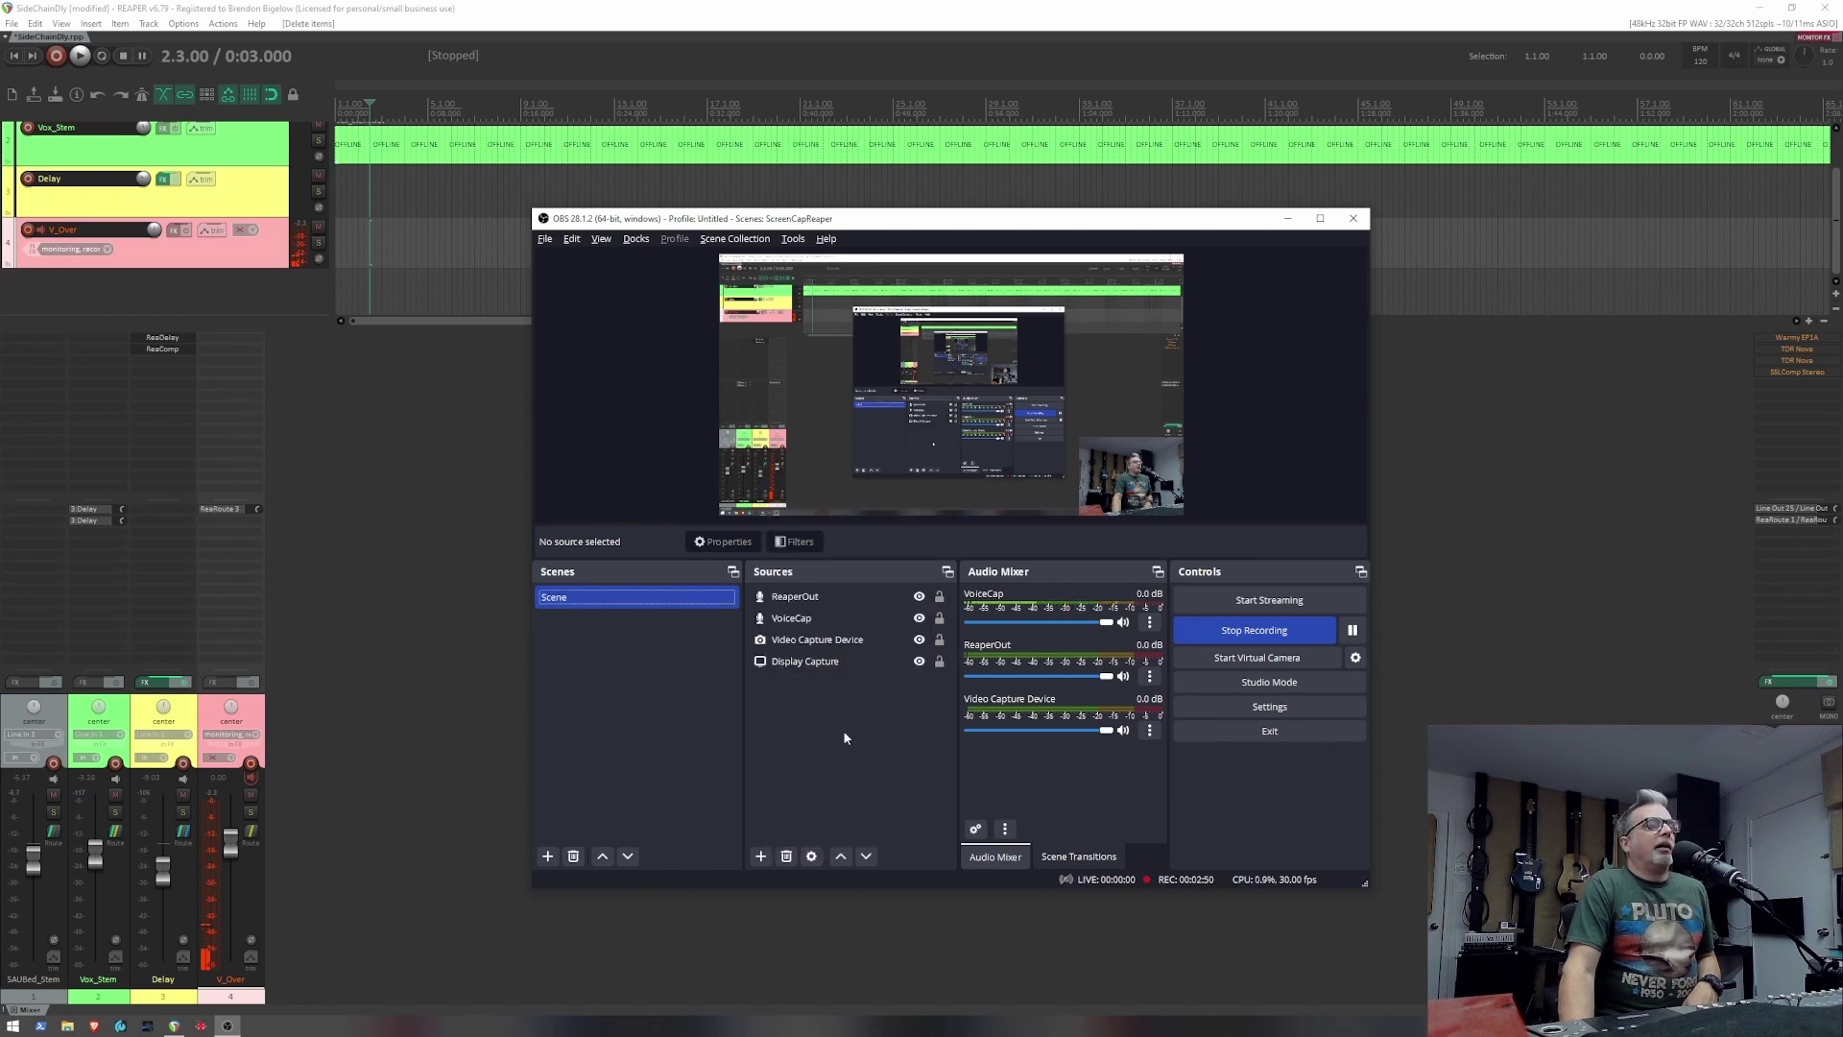
left_click(833, 661)
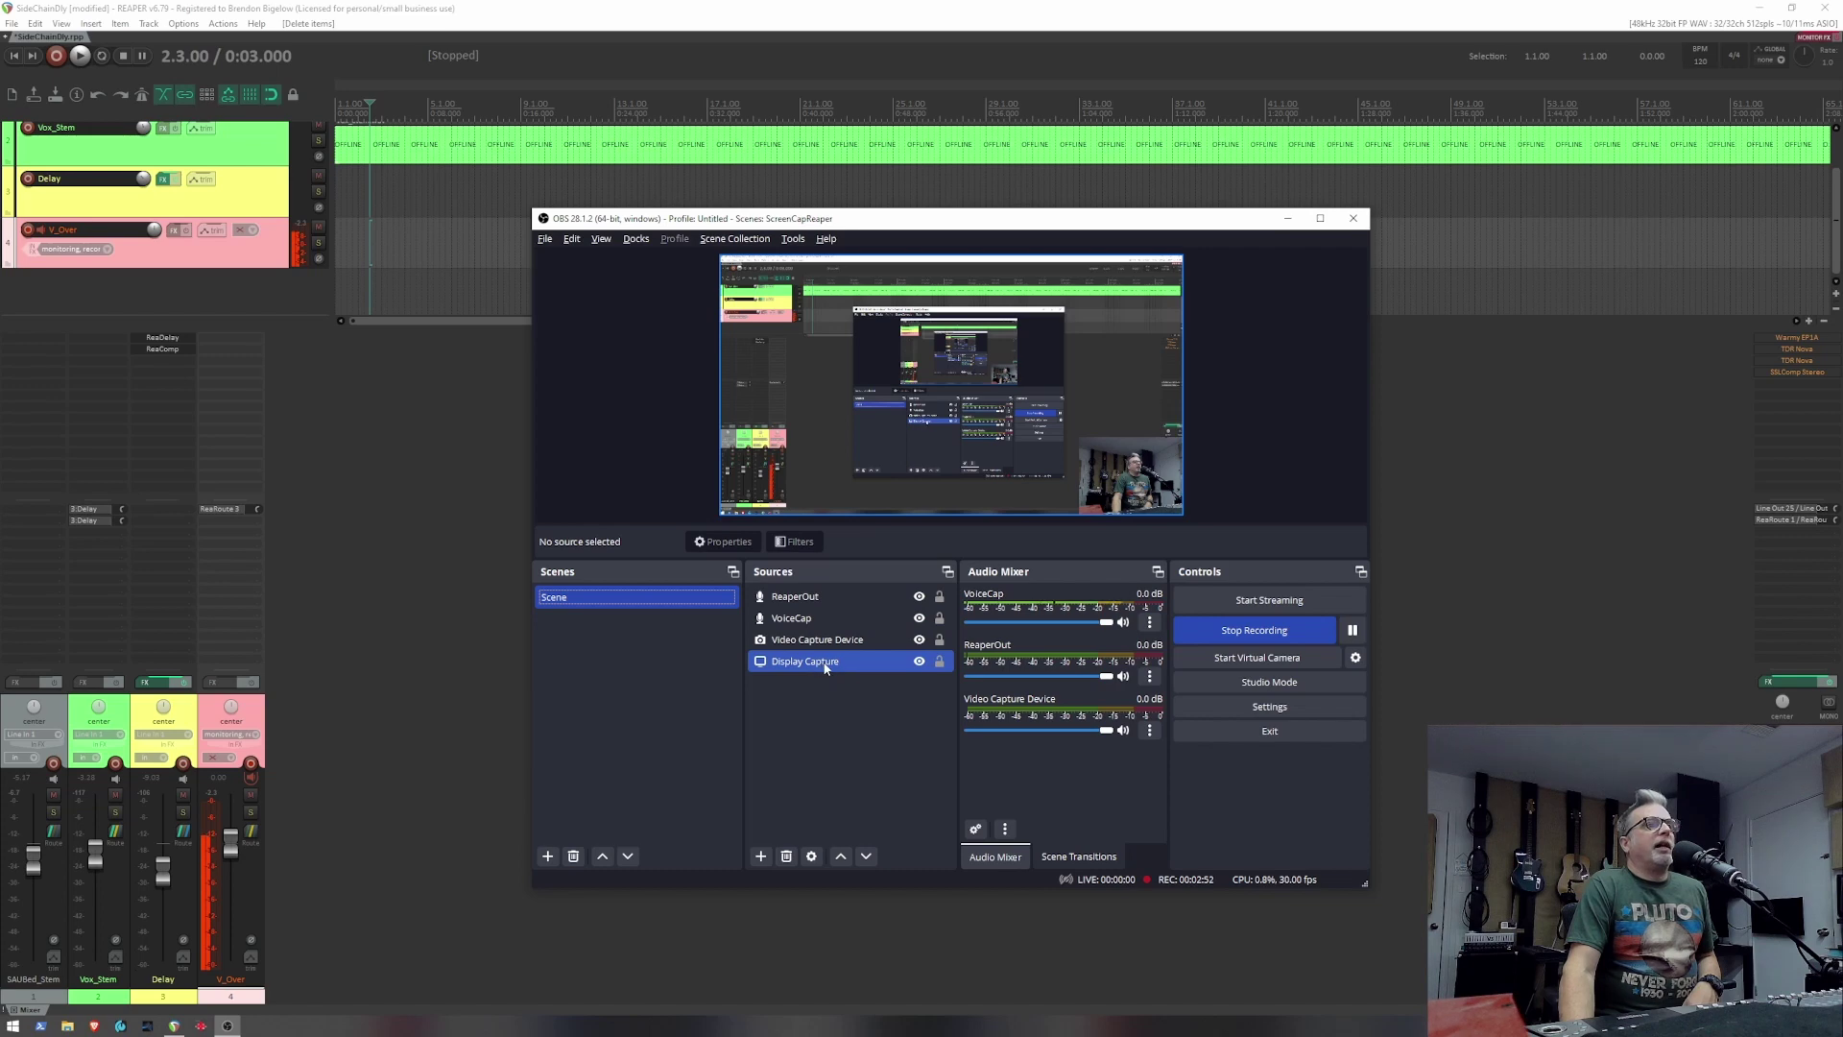
left_click(754, 729)
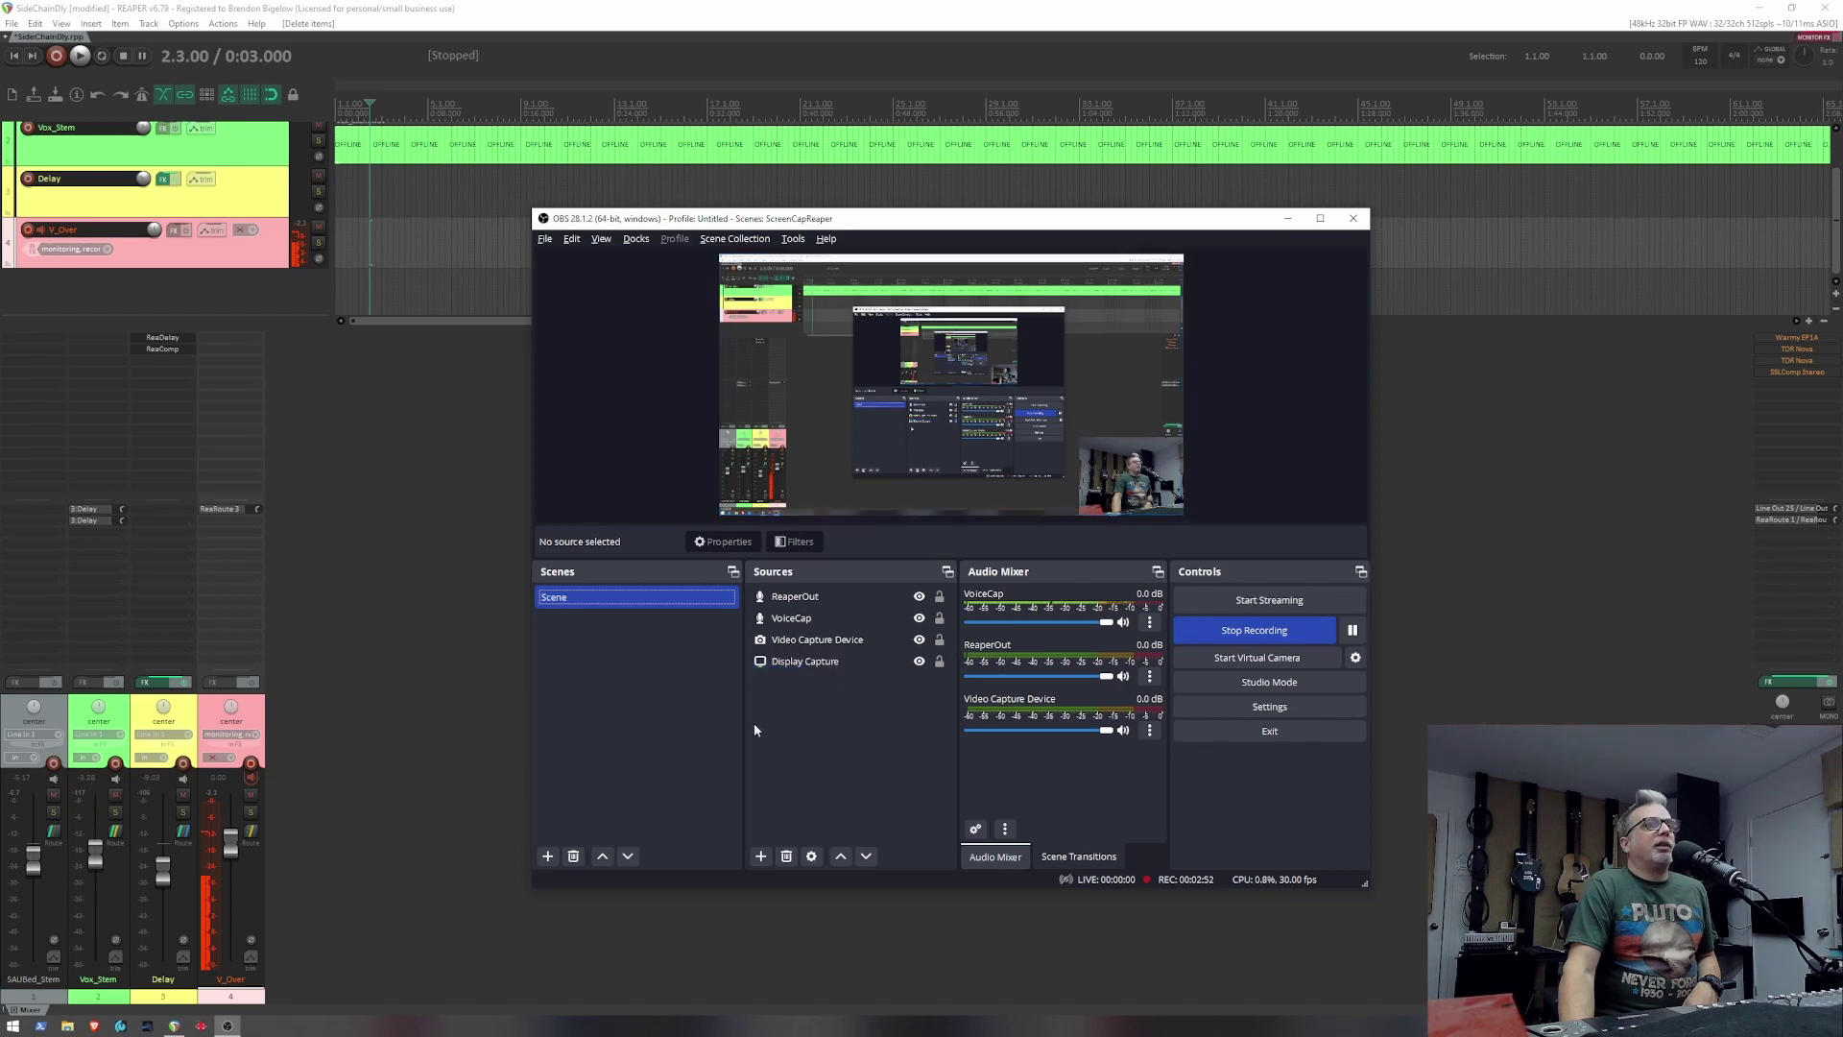
Move the Video Capture Device overlay toward the middle of the canvas and return it to the lower-right corner
left_click(790, 642)
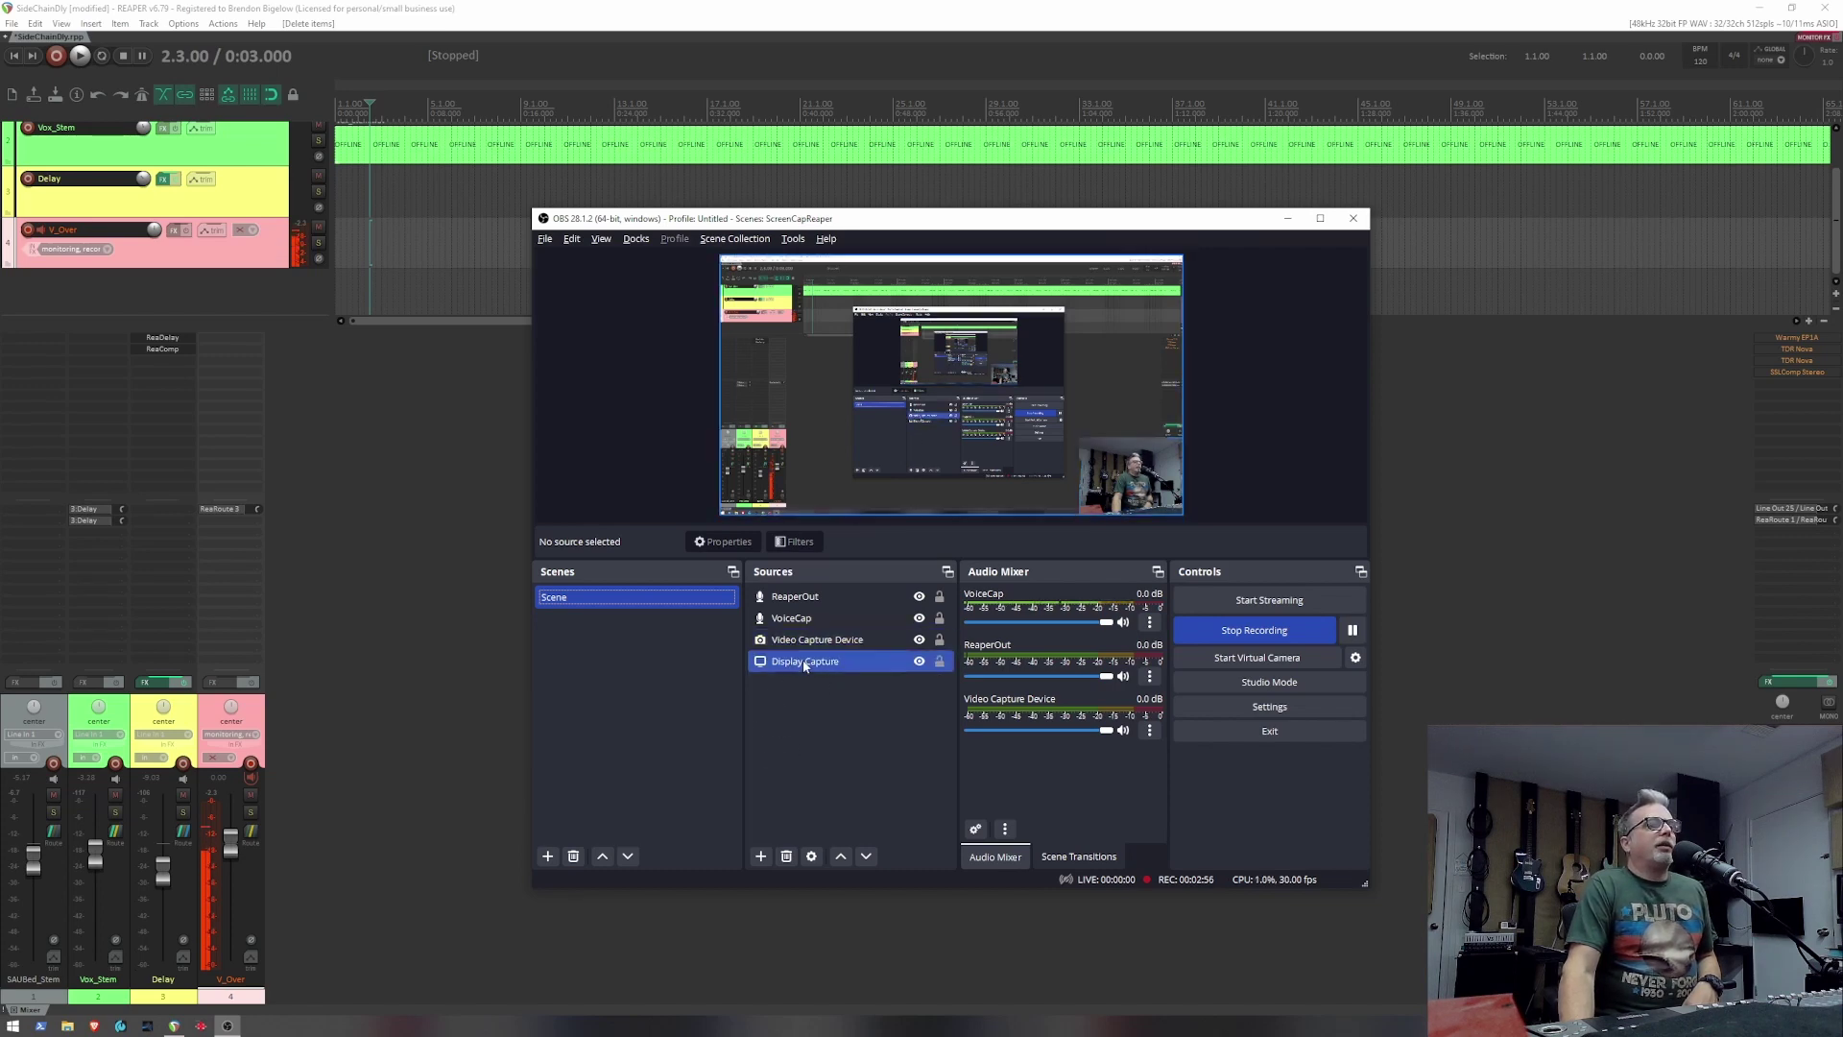
left_click(802, 643)
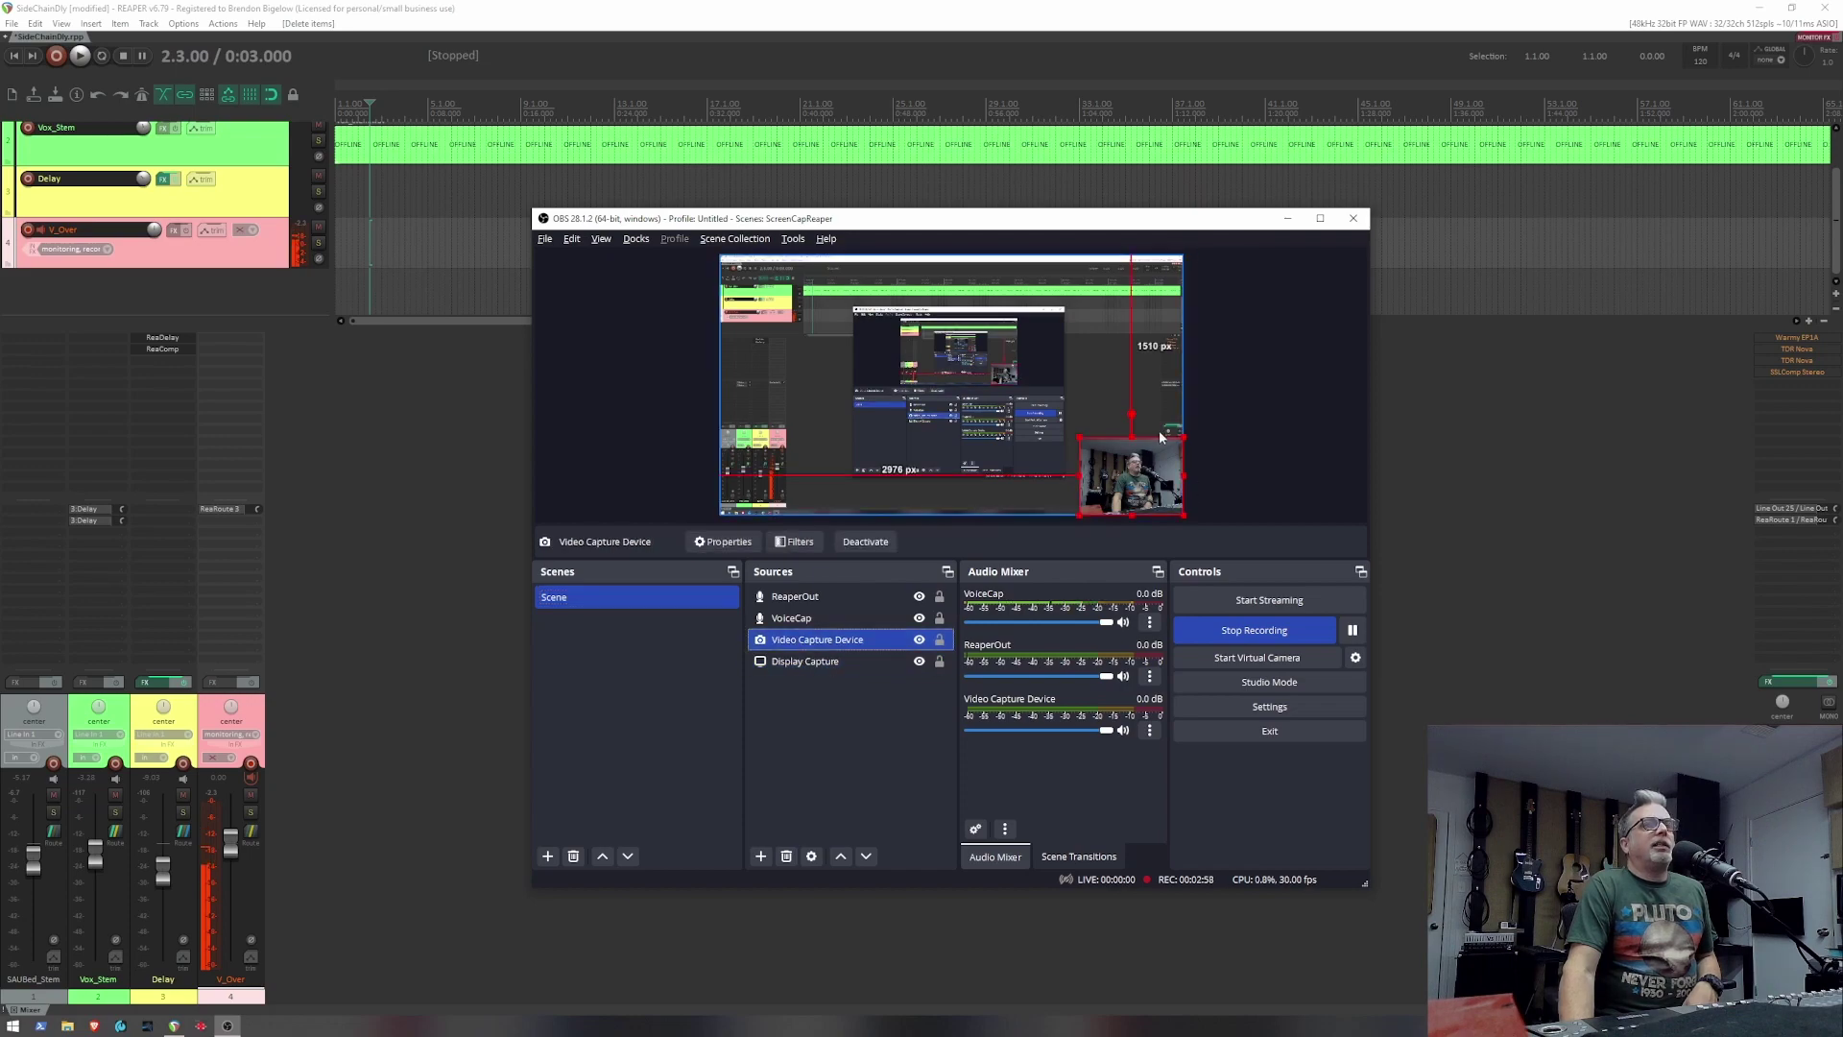
mouse_move(1134, 477)
left_mouse_down()
mouse_move(1090, 381)
mouse_move(1134, 465)
left_mouse_up()
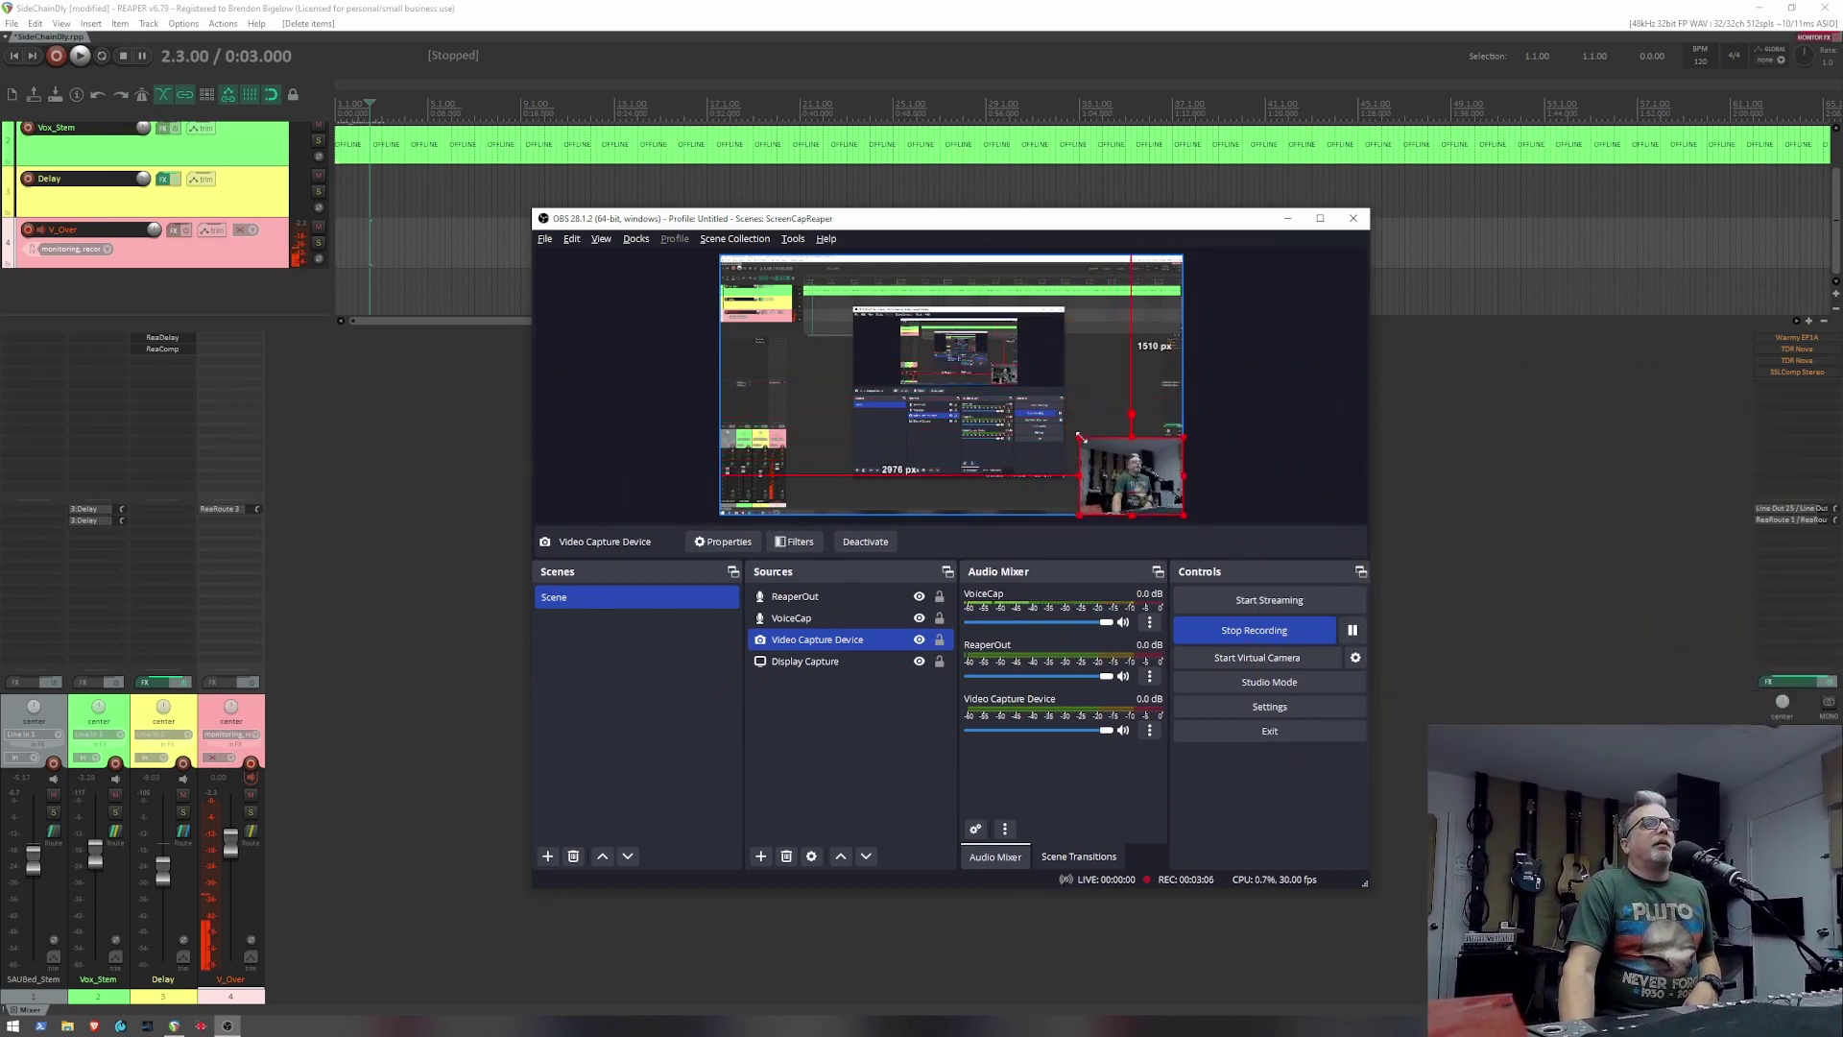
left_click_drag(1076, 439, 1009, 462)
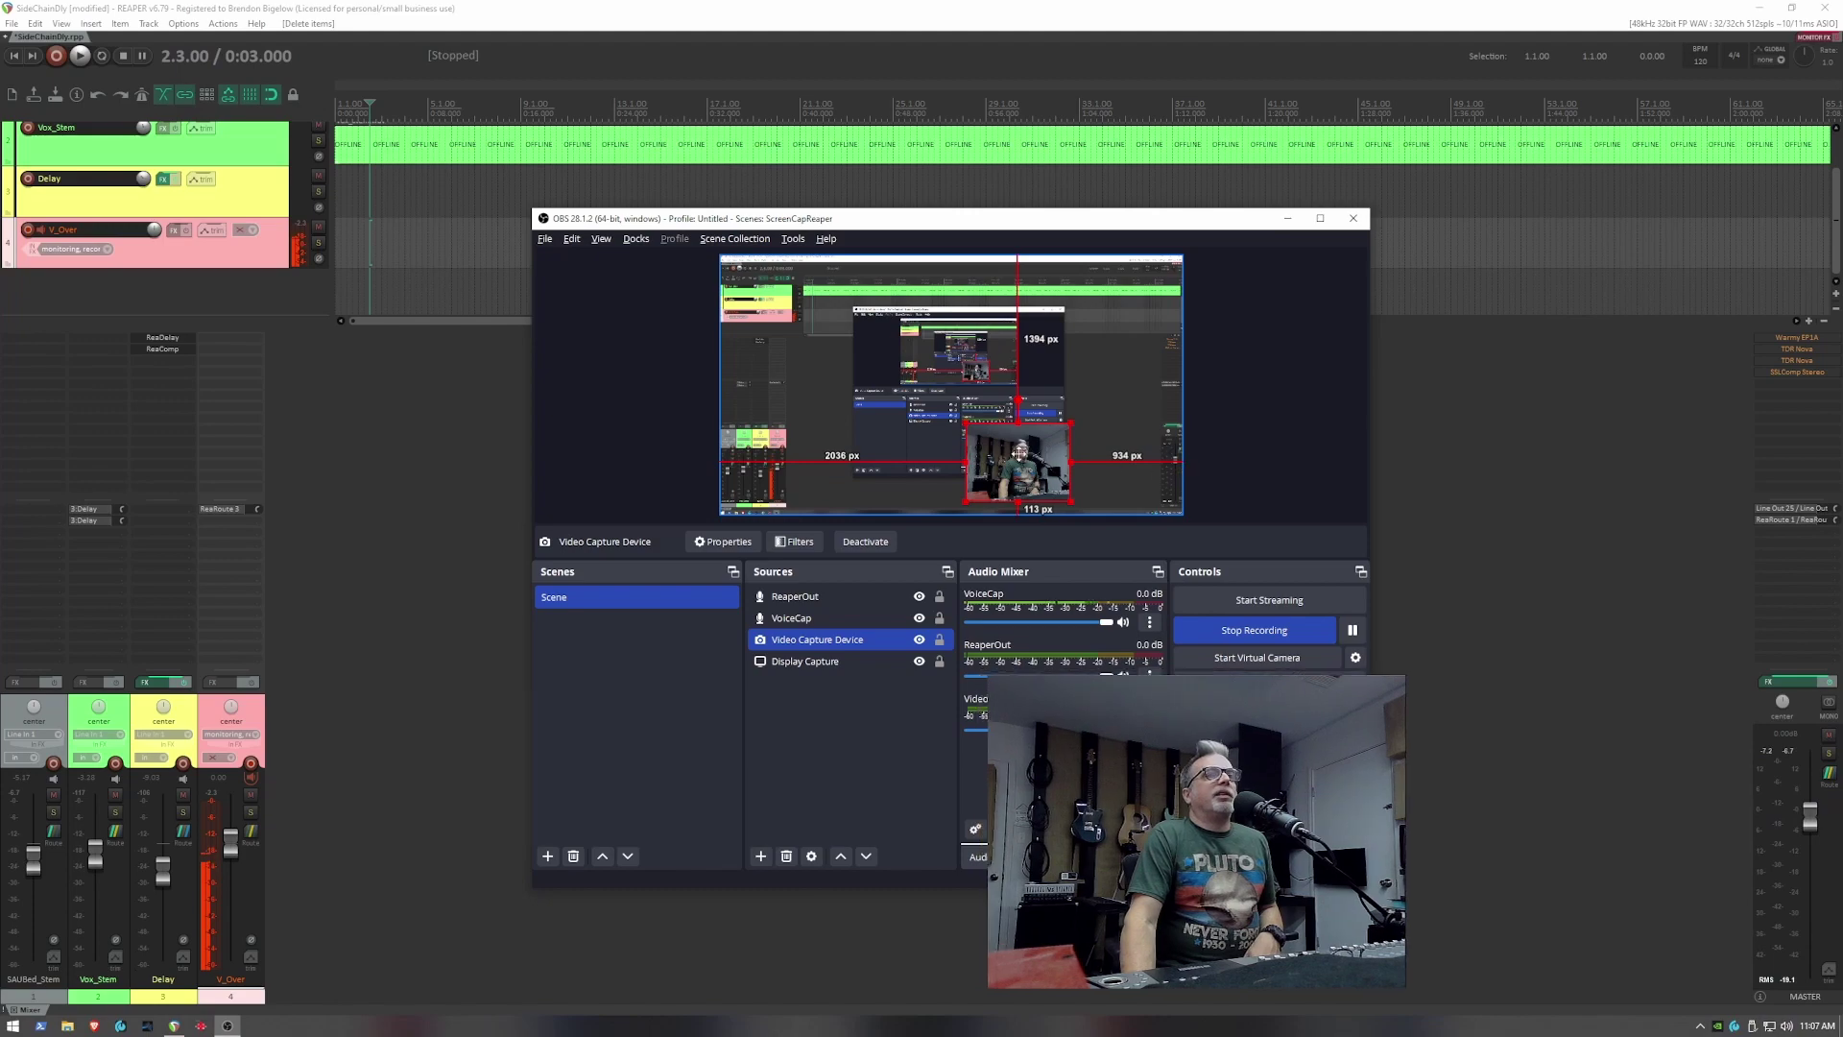
left_click_drag(1019, 453, 1132, 468)
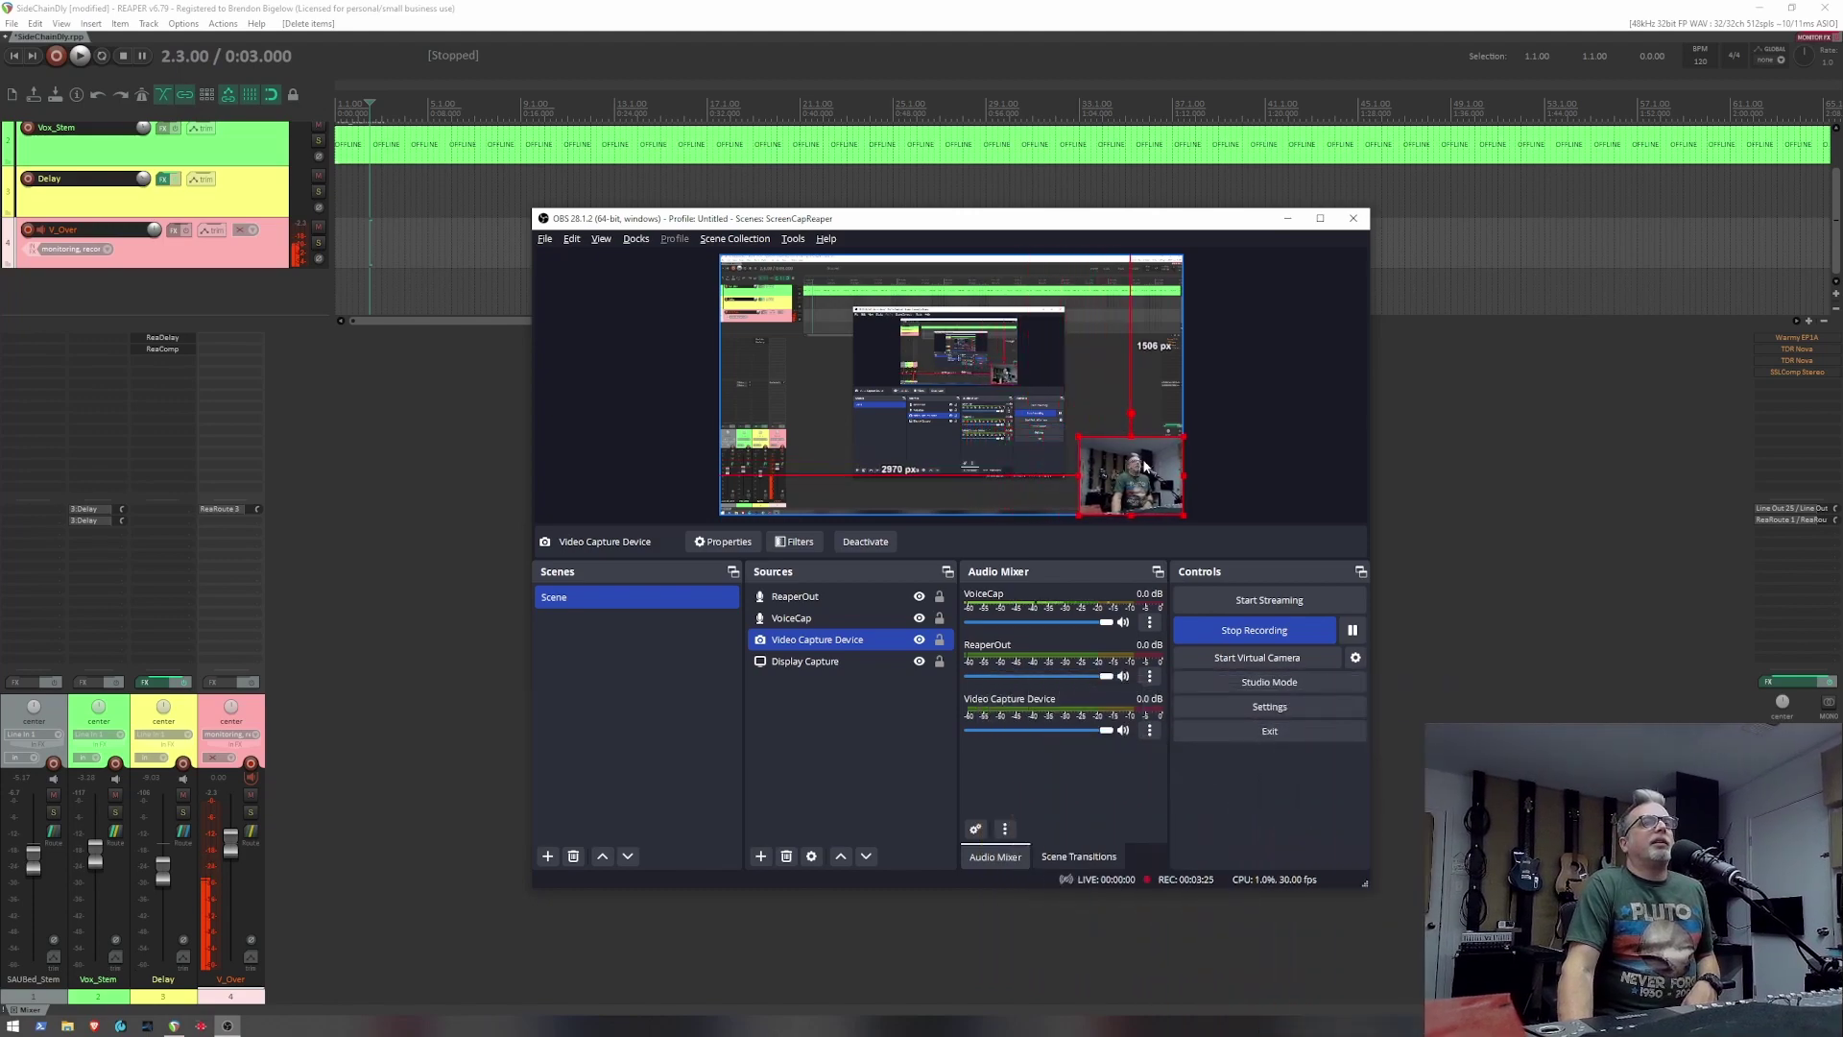
Compare the Display Capture and Video Capture Device areas by selecting each in the preview
left_click(1087, 383)
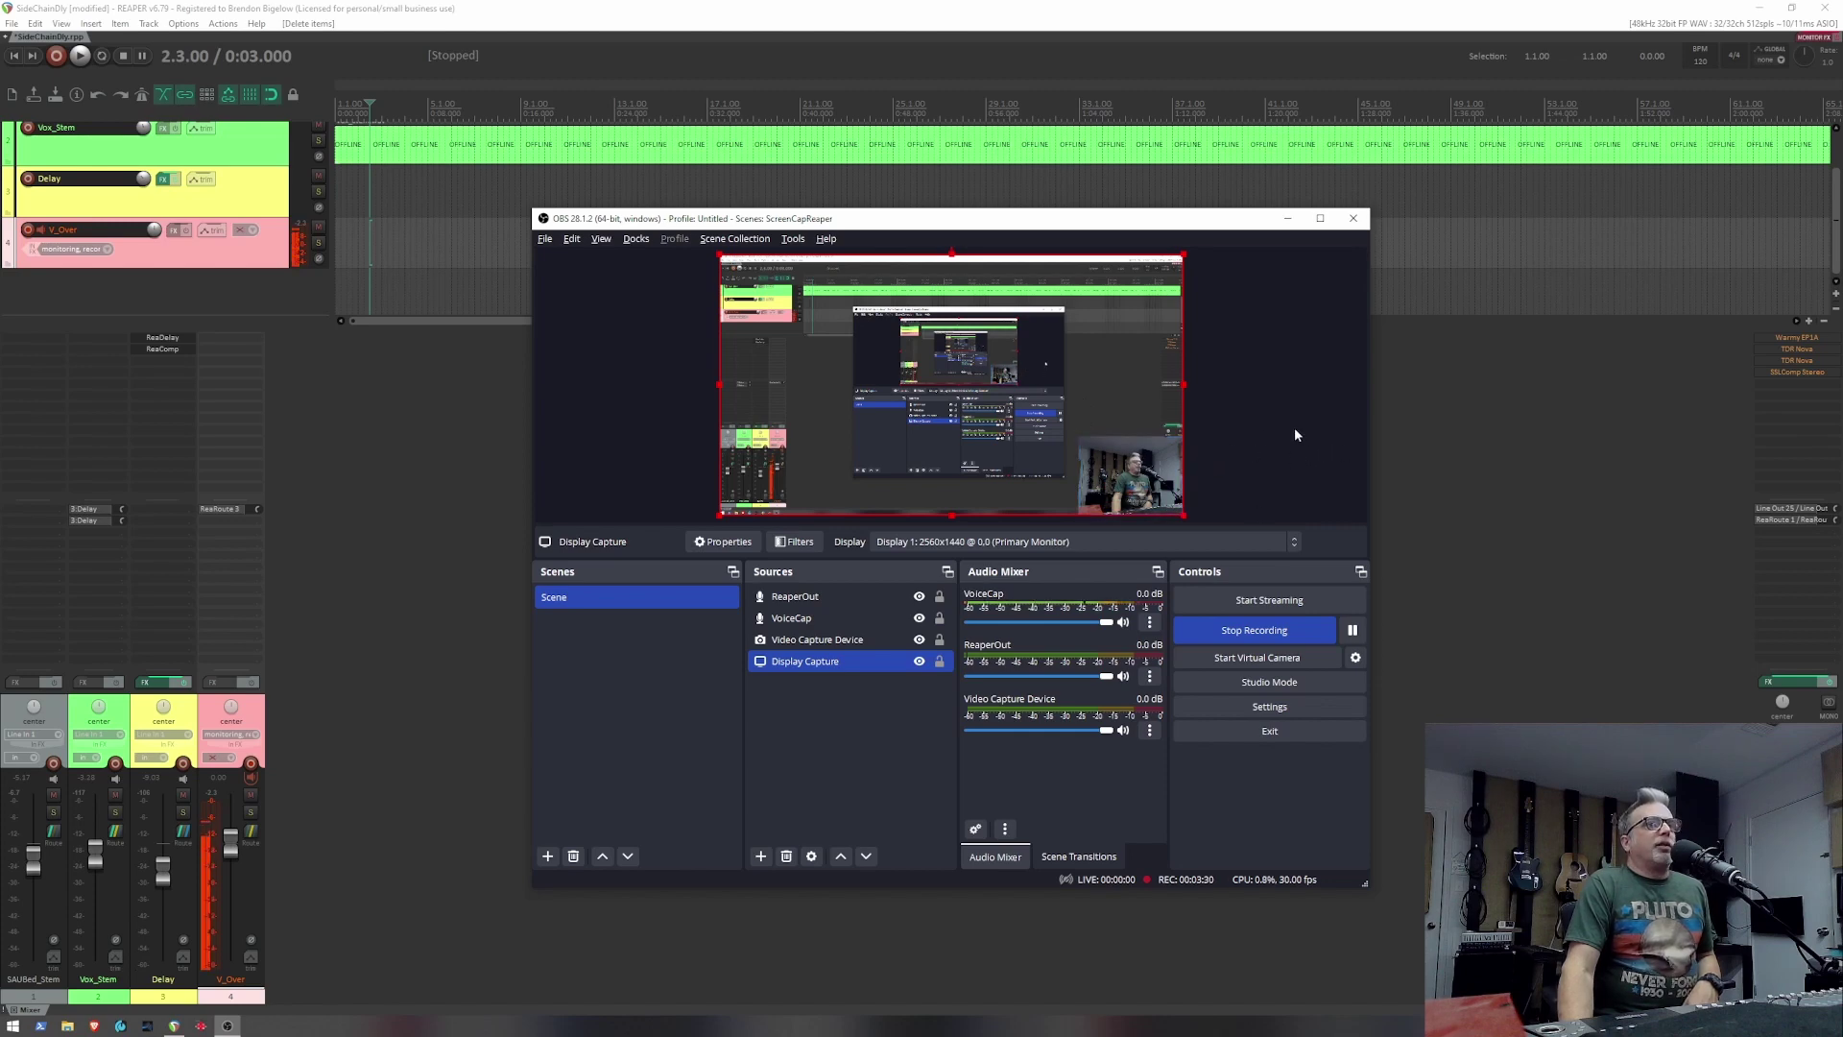
left_click(1134, 479)
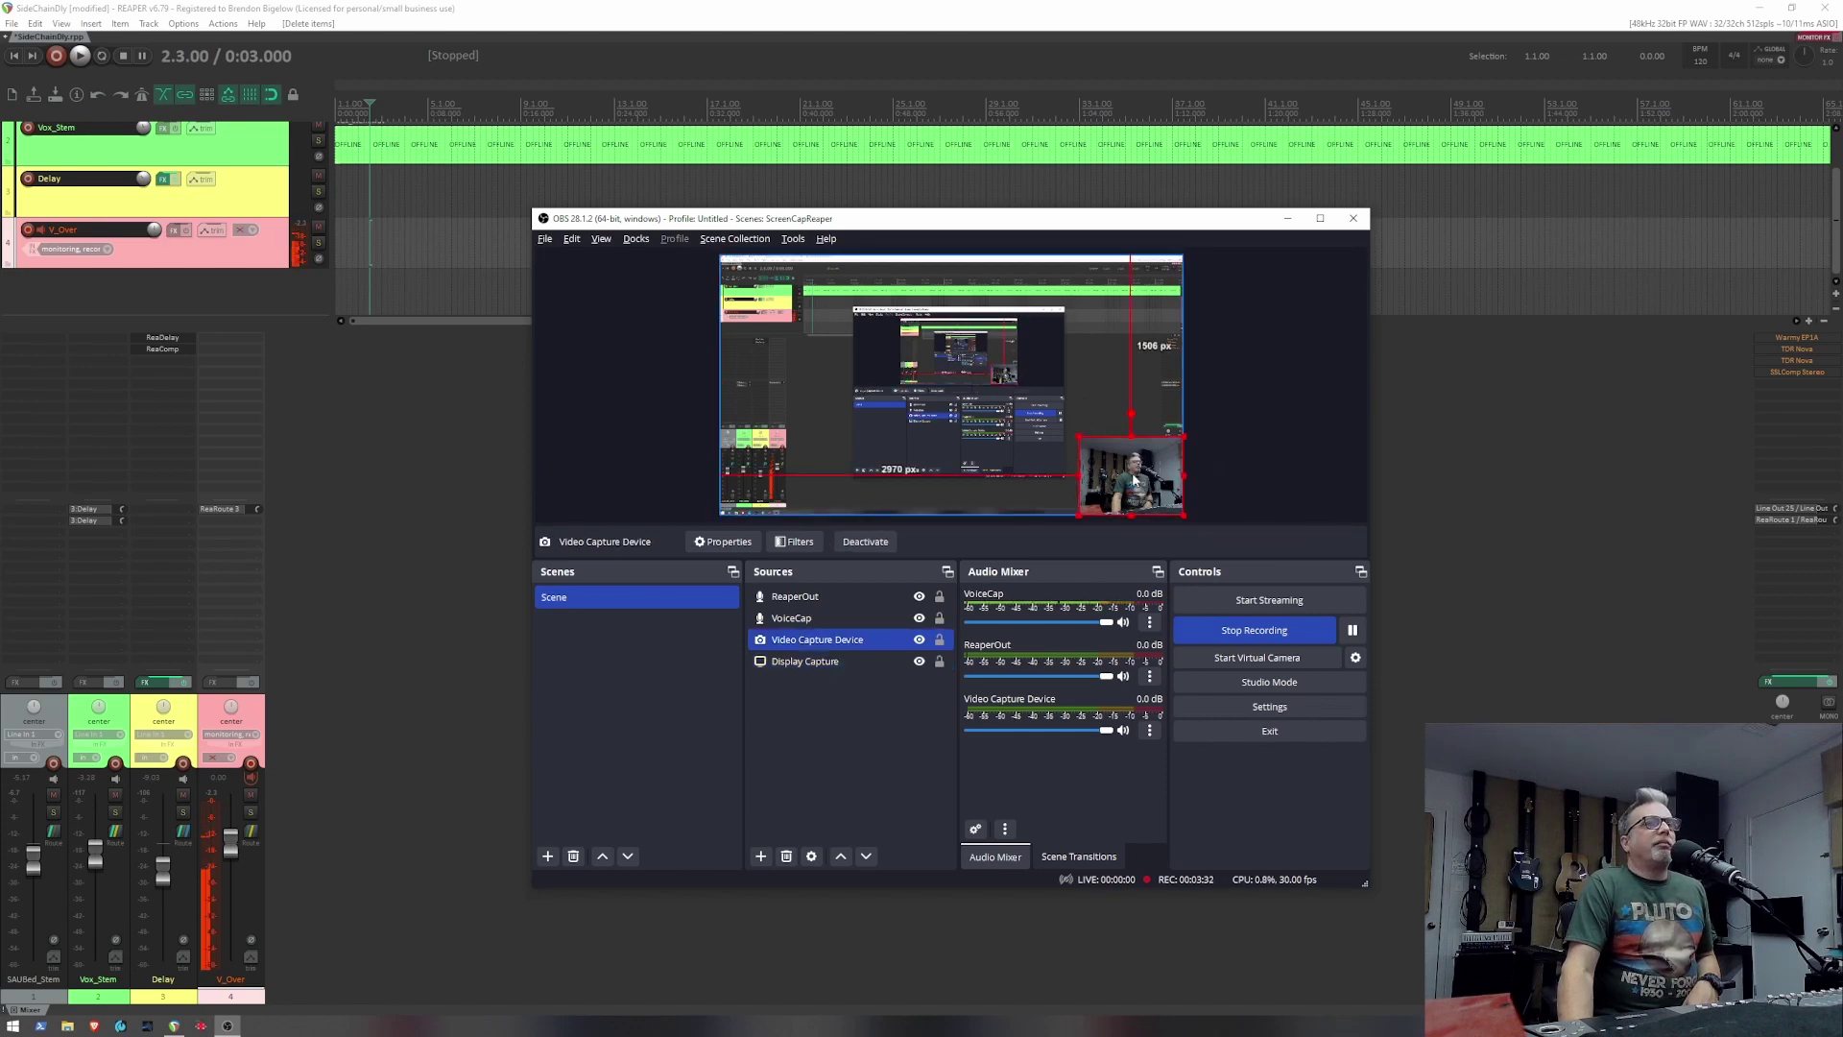
left_click(811, 378)
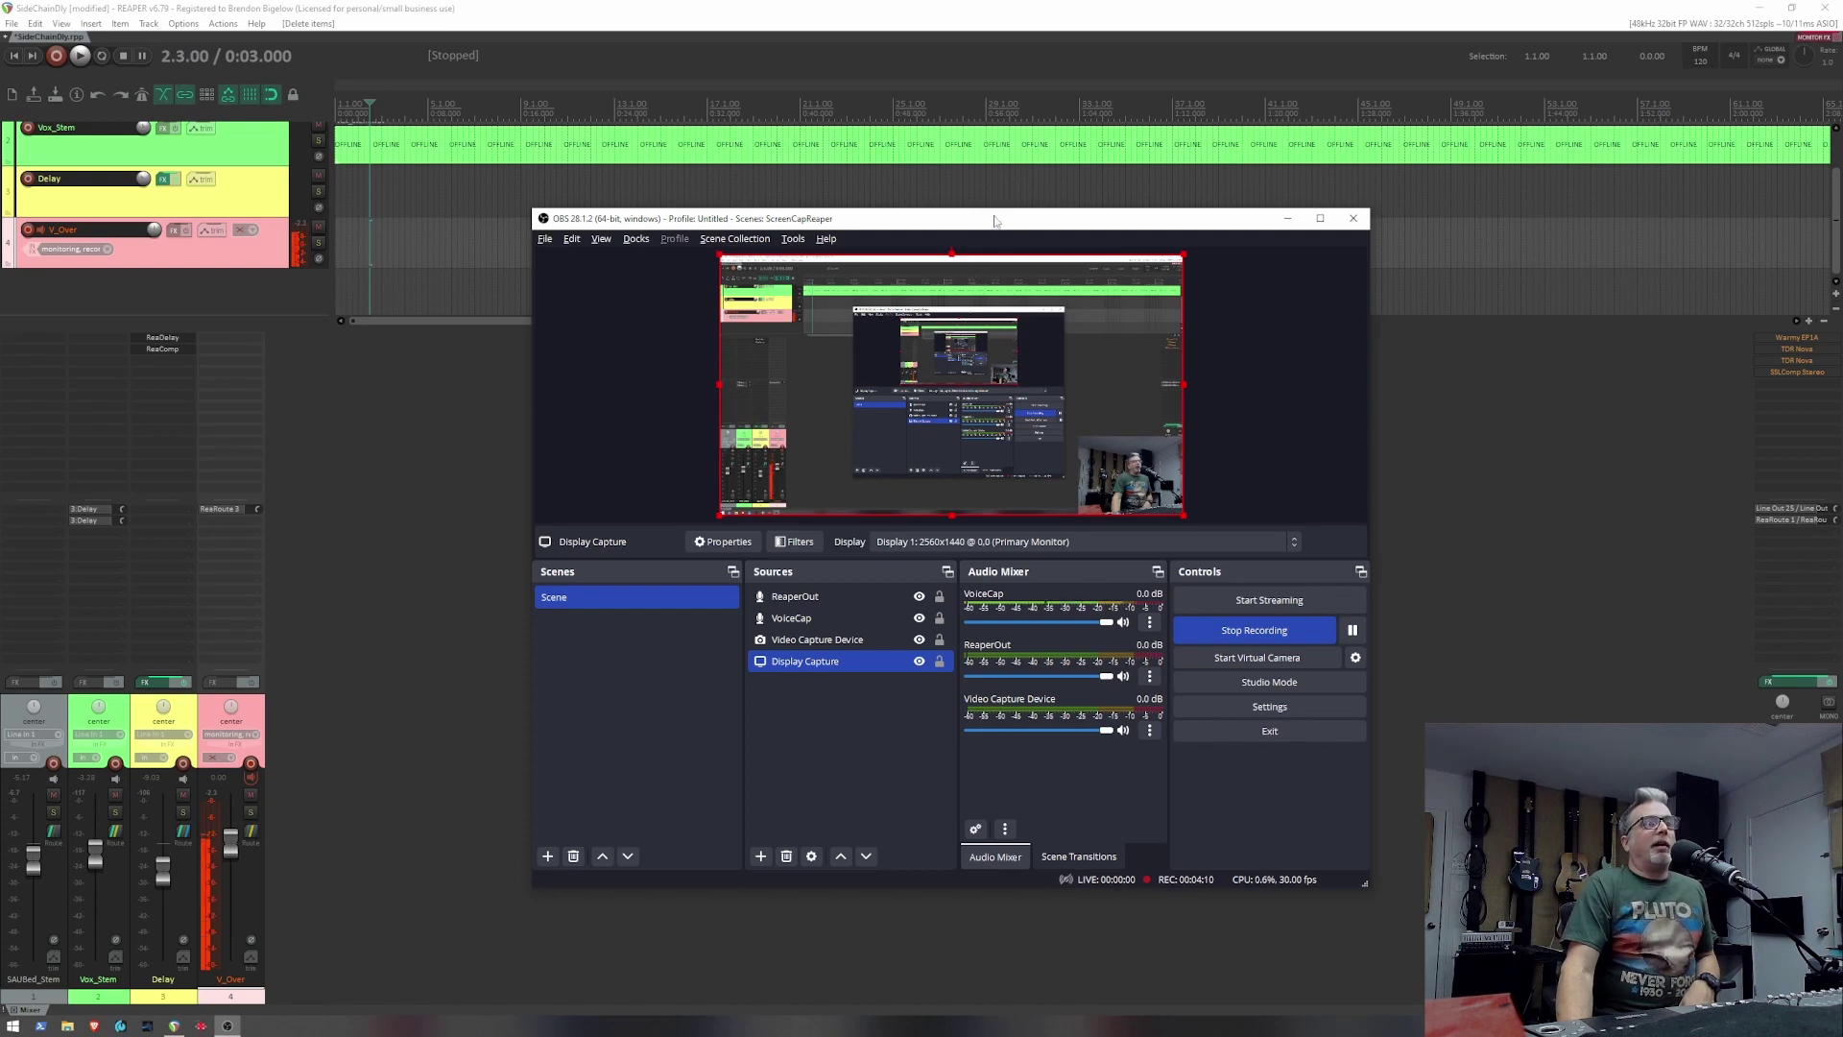
mouse_move(994, 221)
left_mouse_down()
mouse_move(1360, 237)
mouse_move(976, 236)
left_mouse_up()
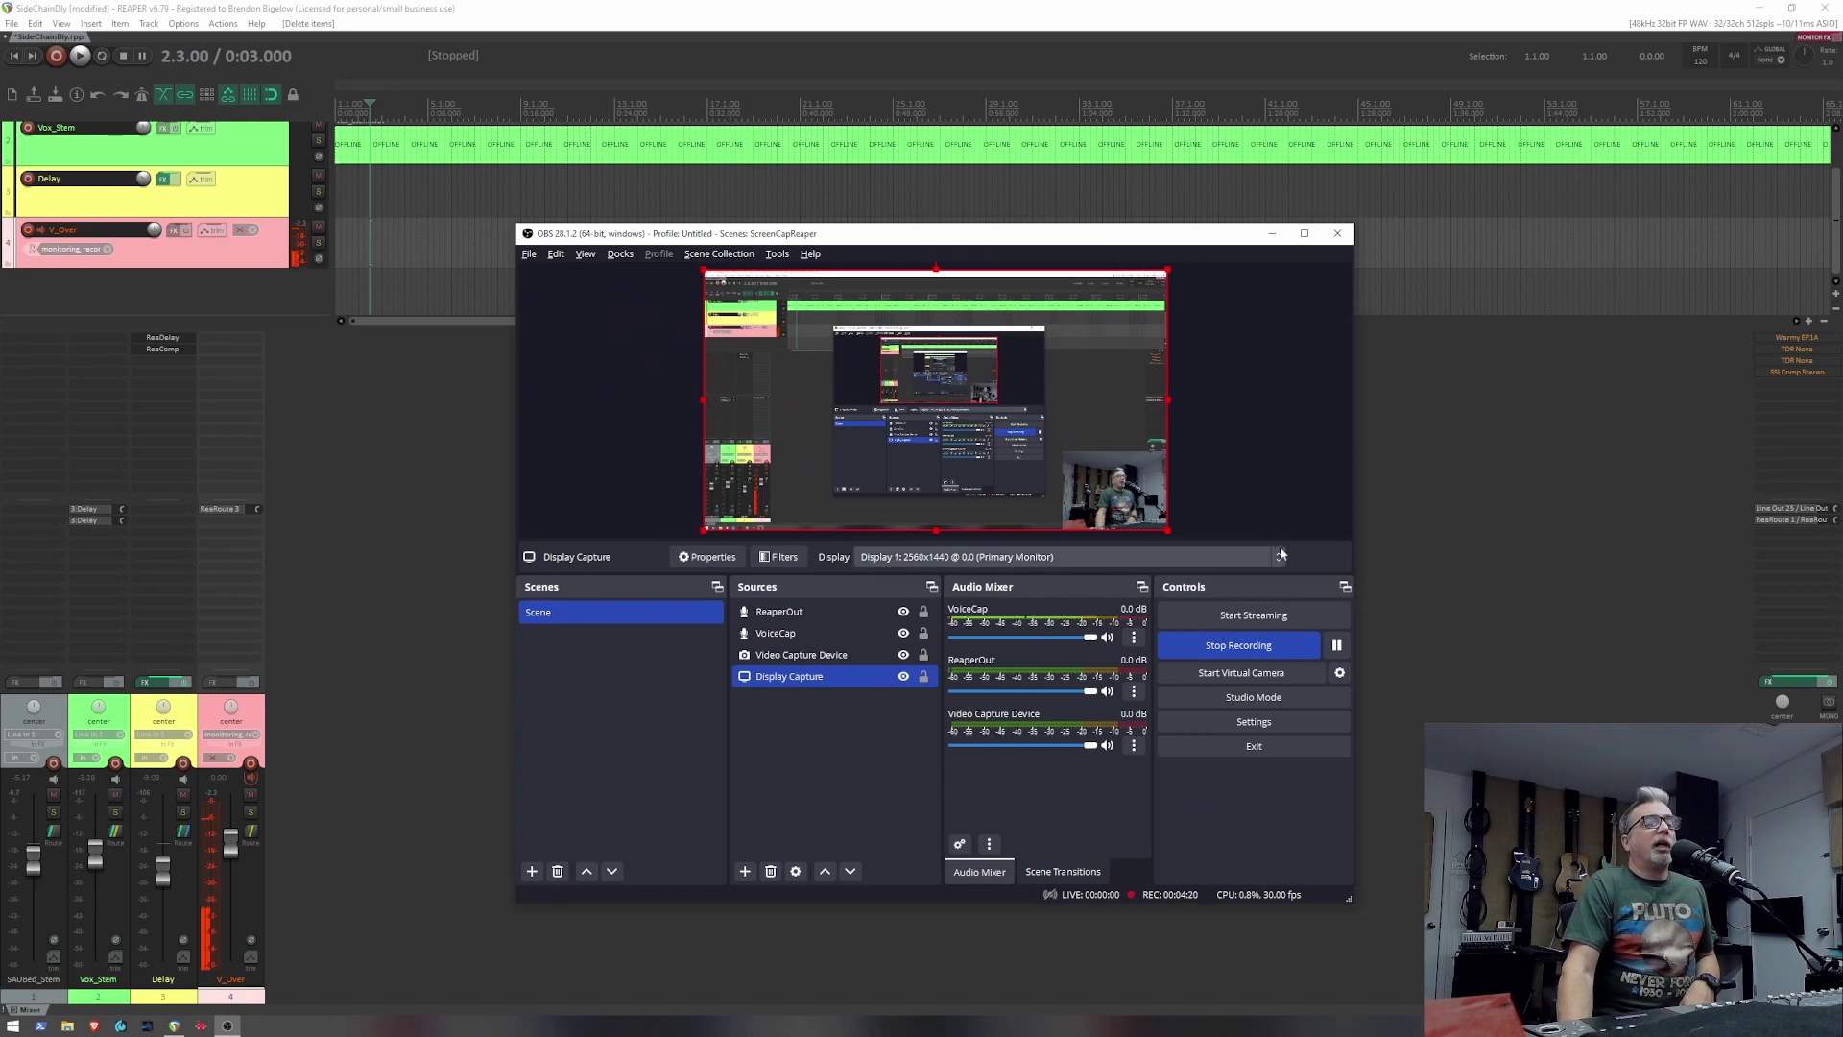
Switch to the REAPER project and return to OBS to examine its audio mixer channels
left_click(1509, 488)
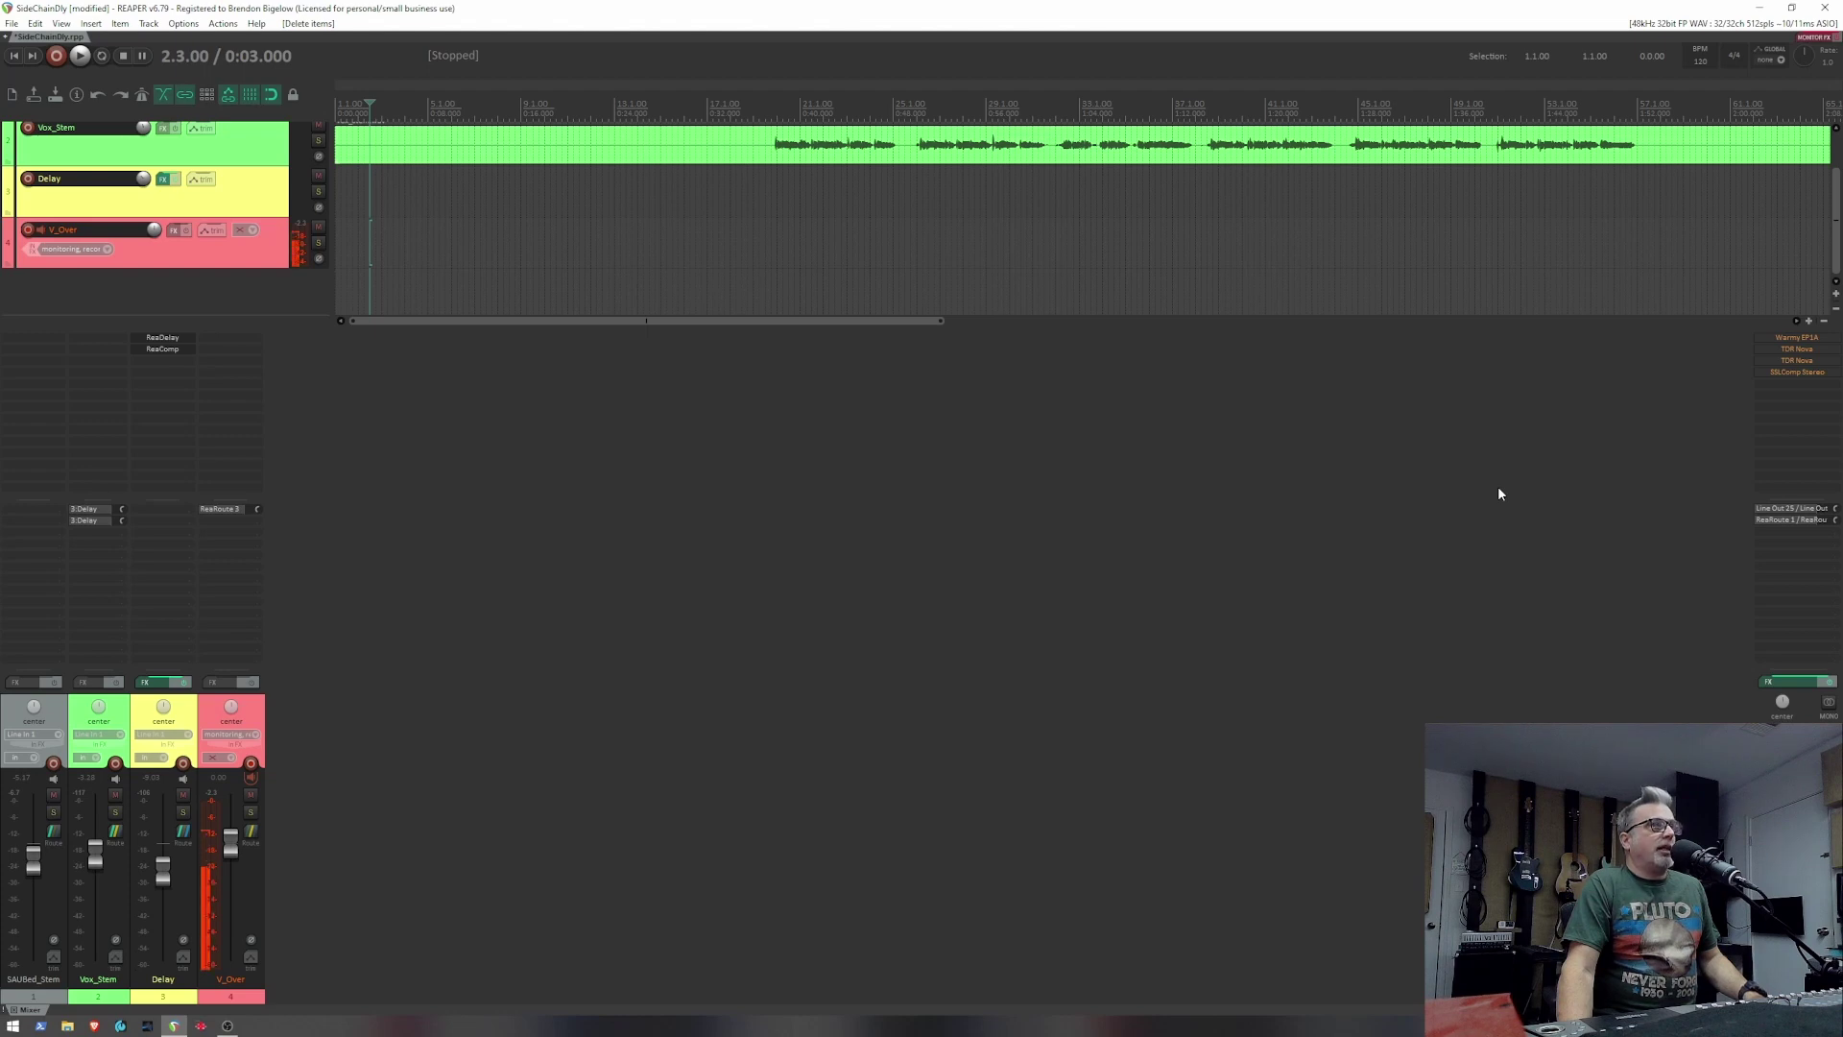
key("alt+Tab")
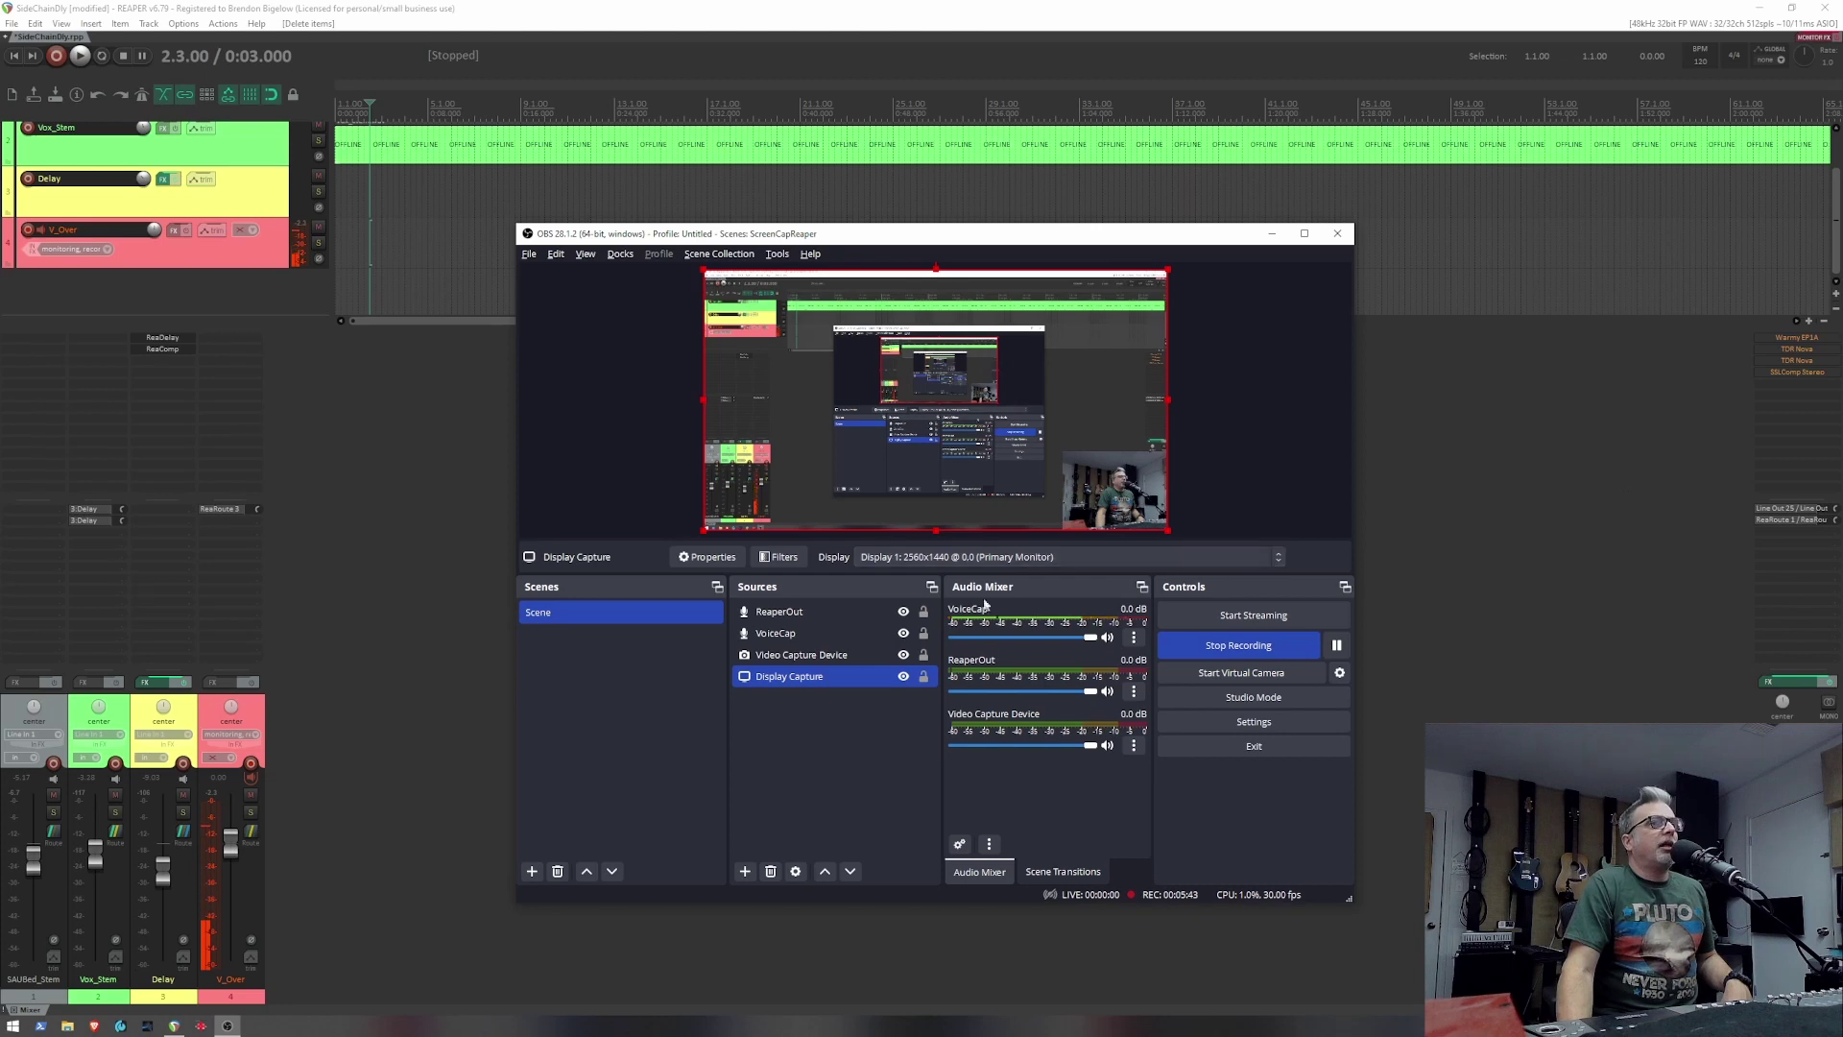
left_click(784, 650, "ctrl")
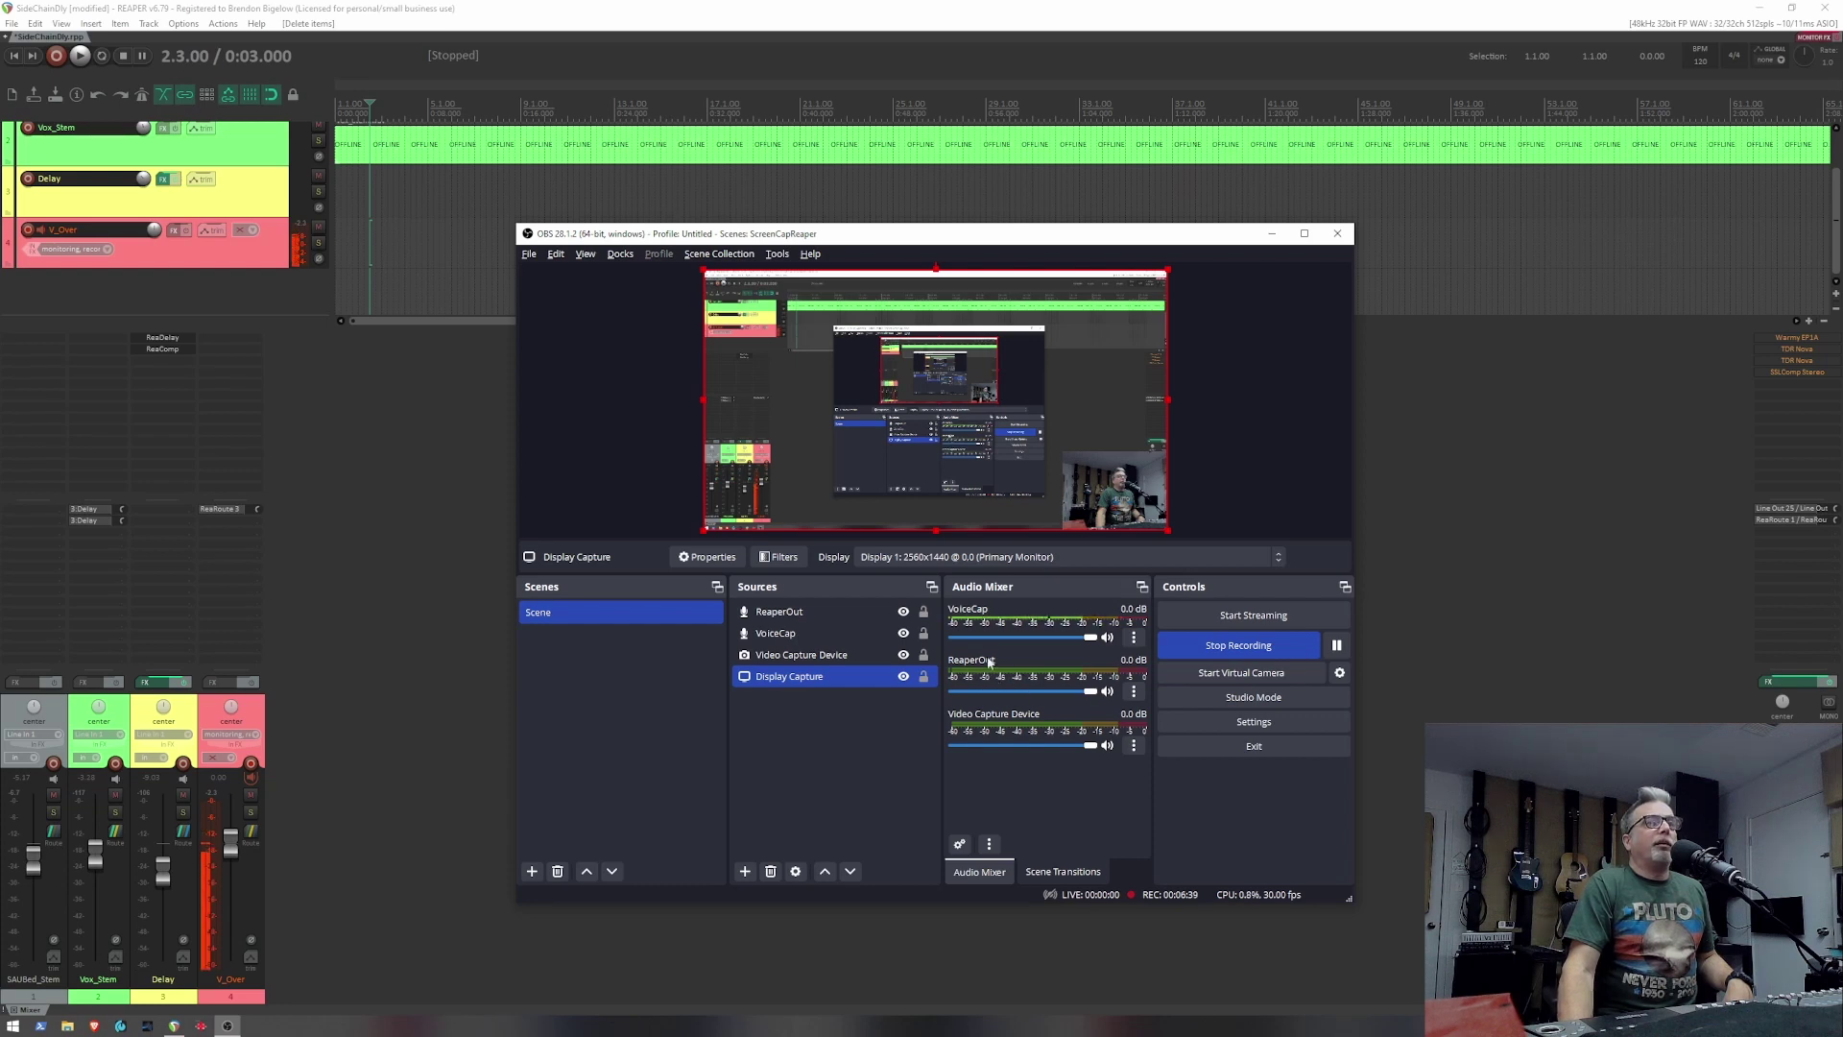
Play the REAPER project, check the ReaperOut level in the OBS mixer, stop playback and return to OBS
left_click(1485, 668)
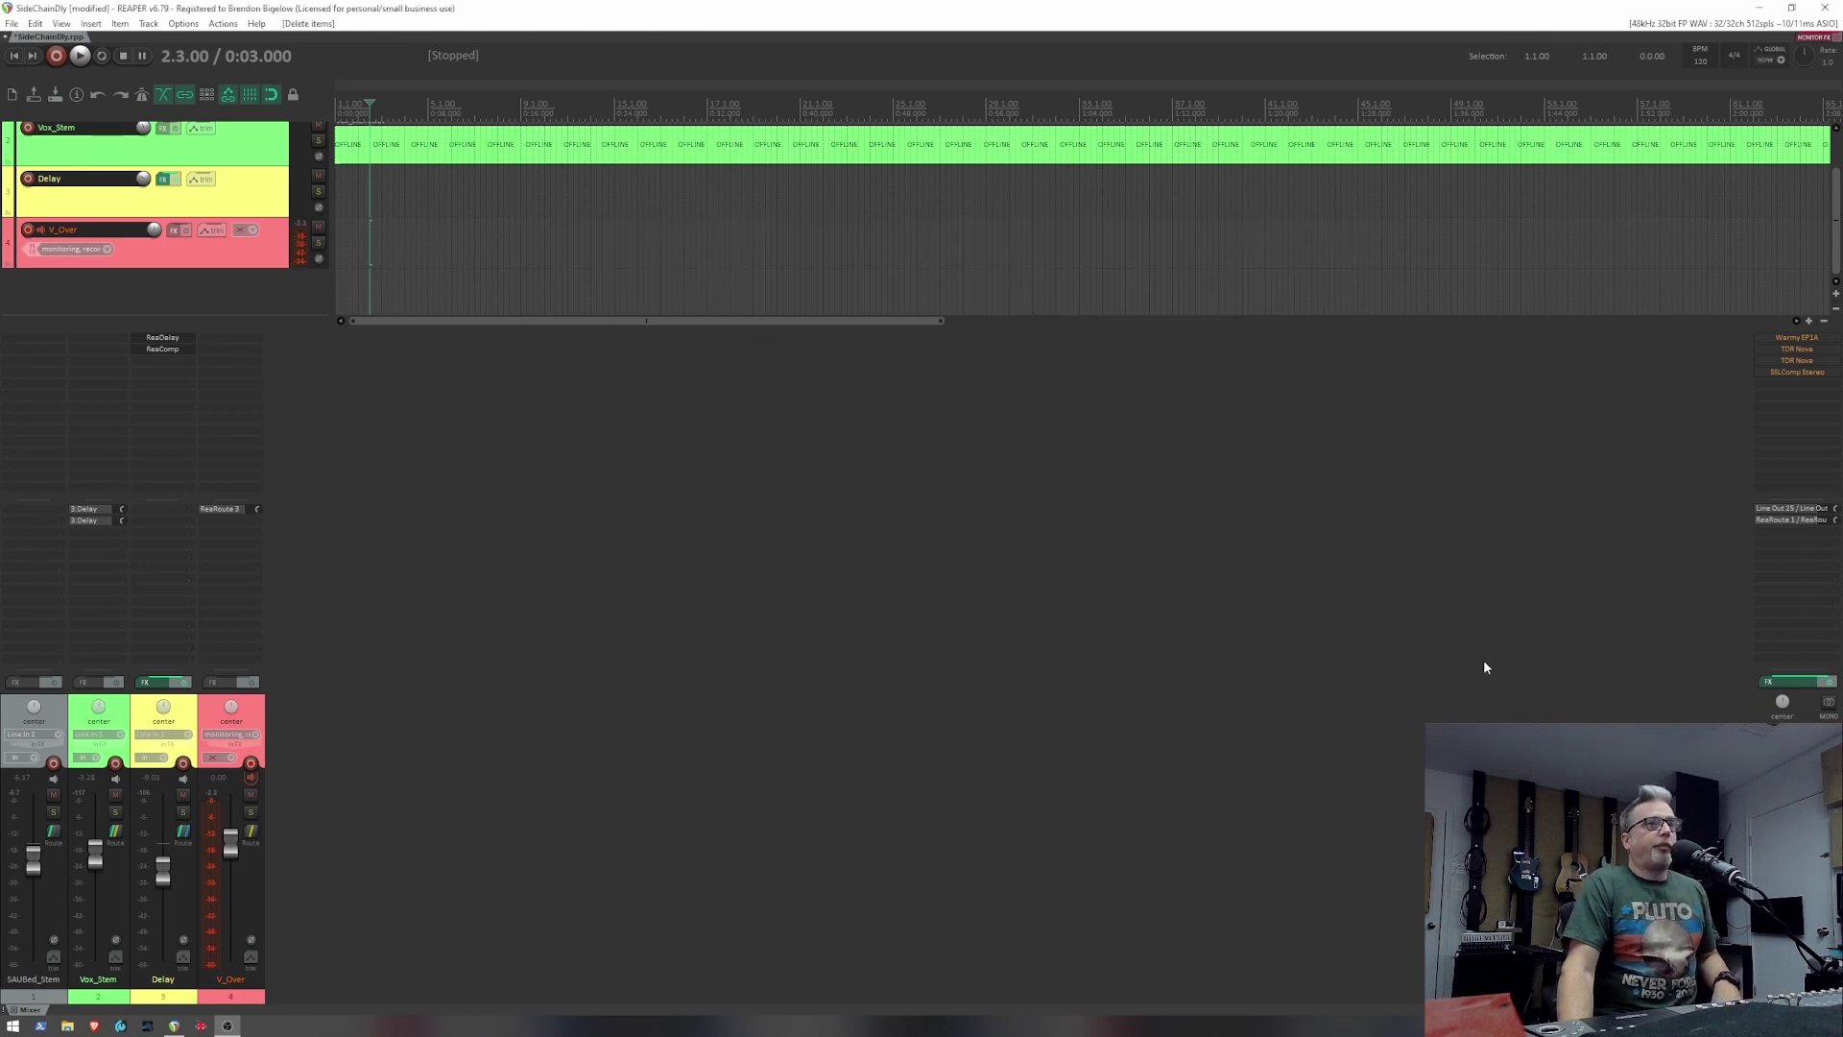
key("space")
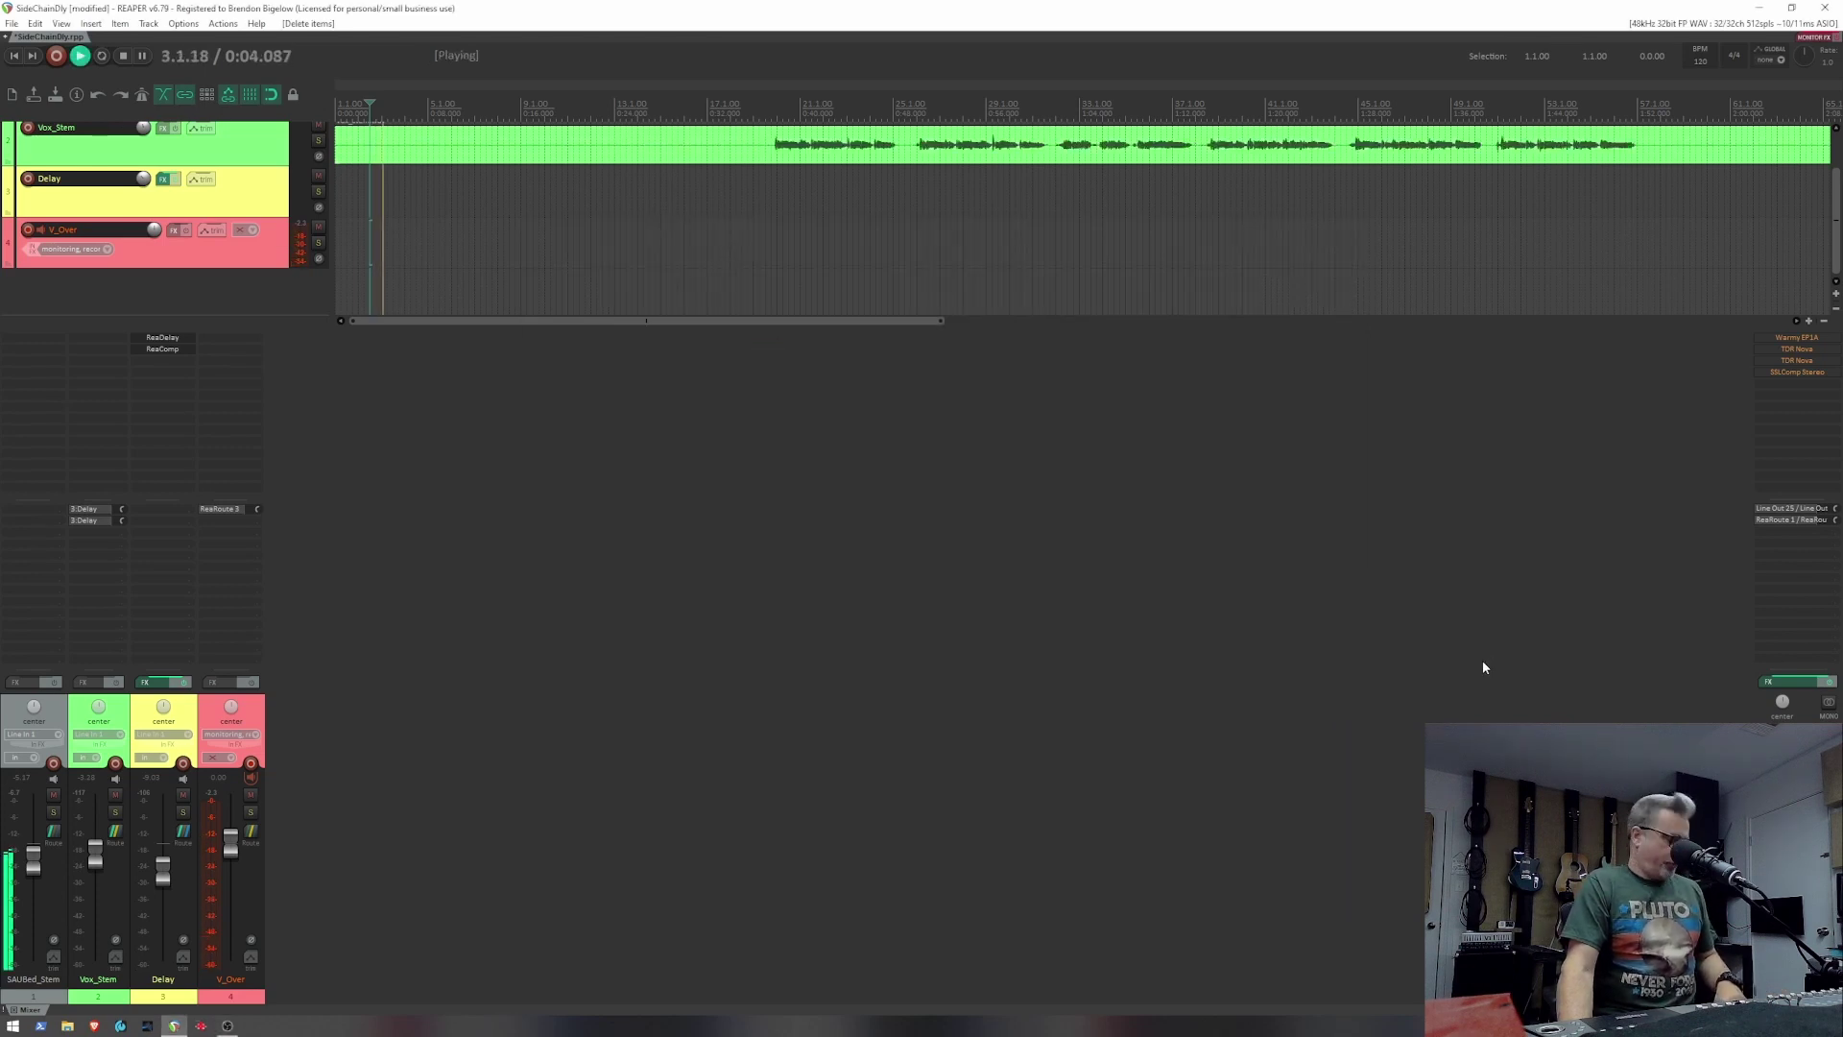
key("alt+Tab")
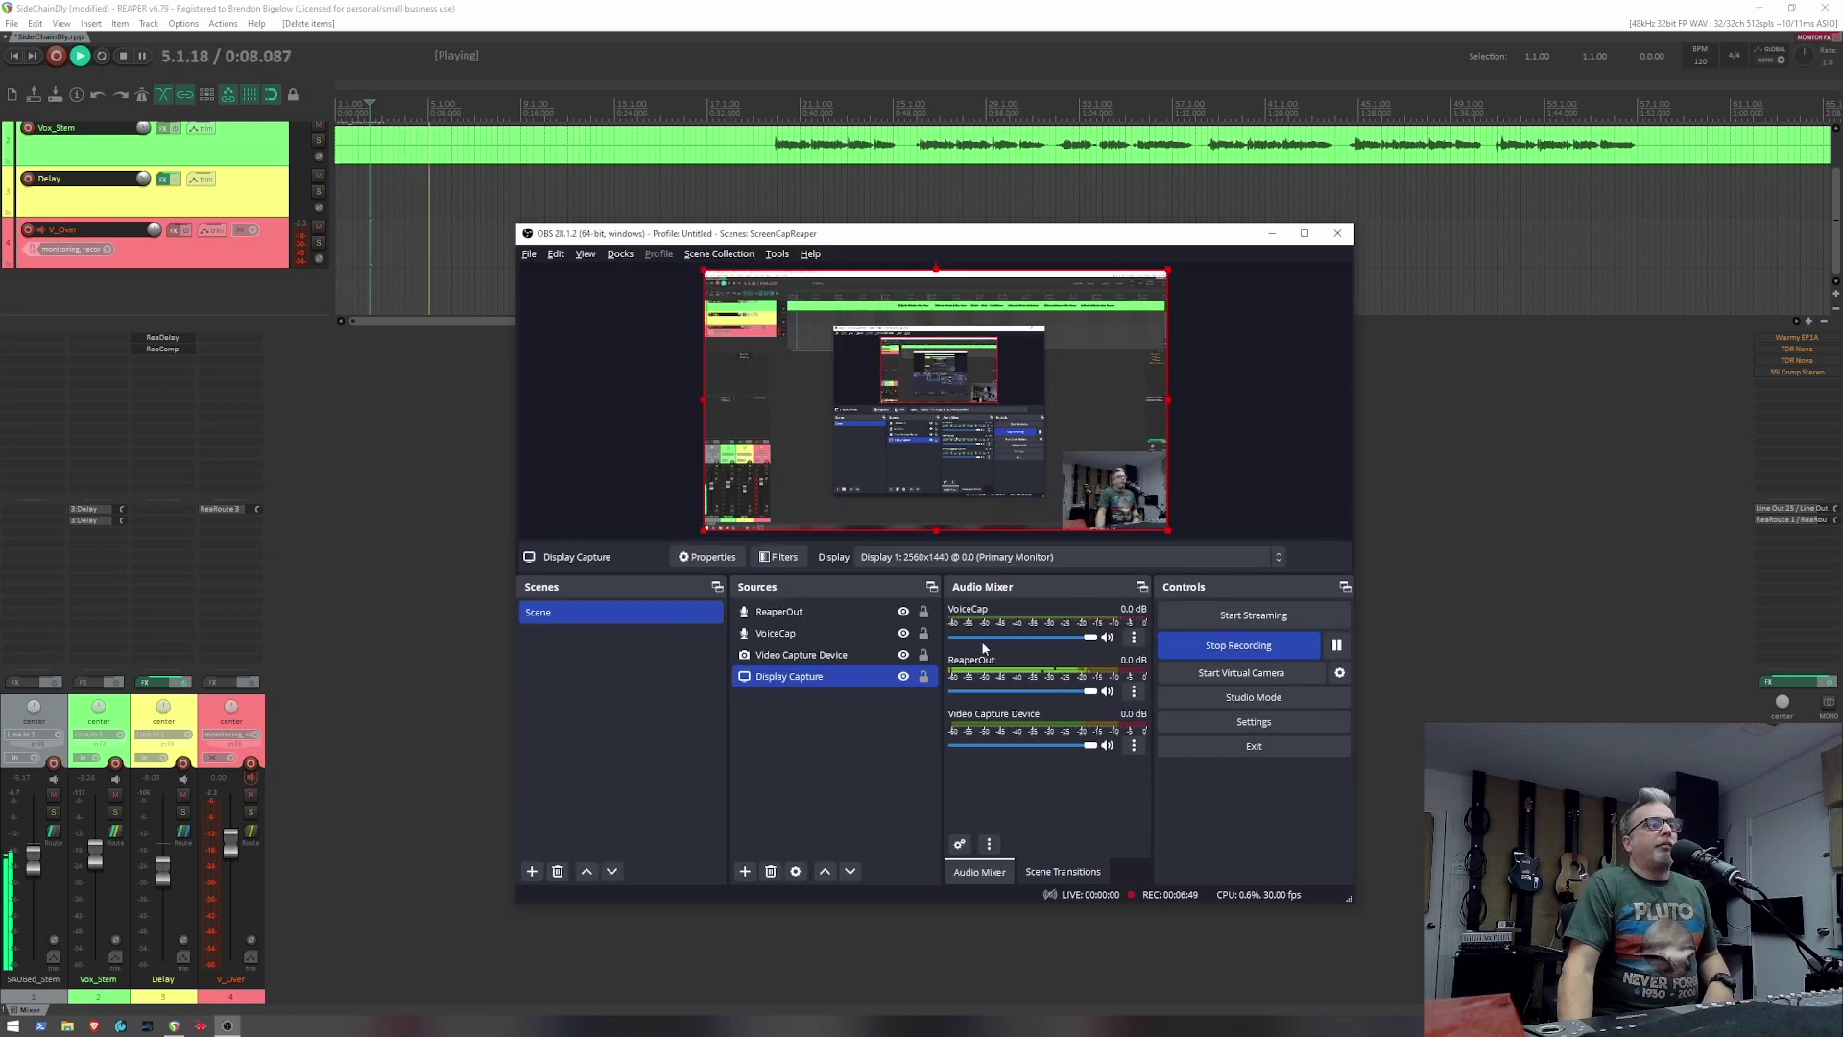
key("alt+Tab")
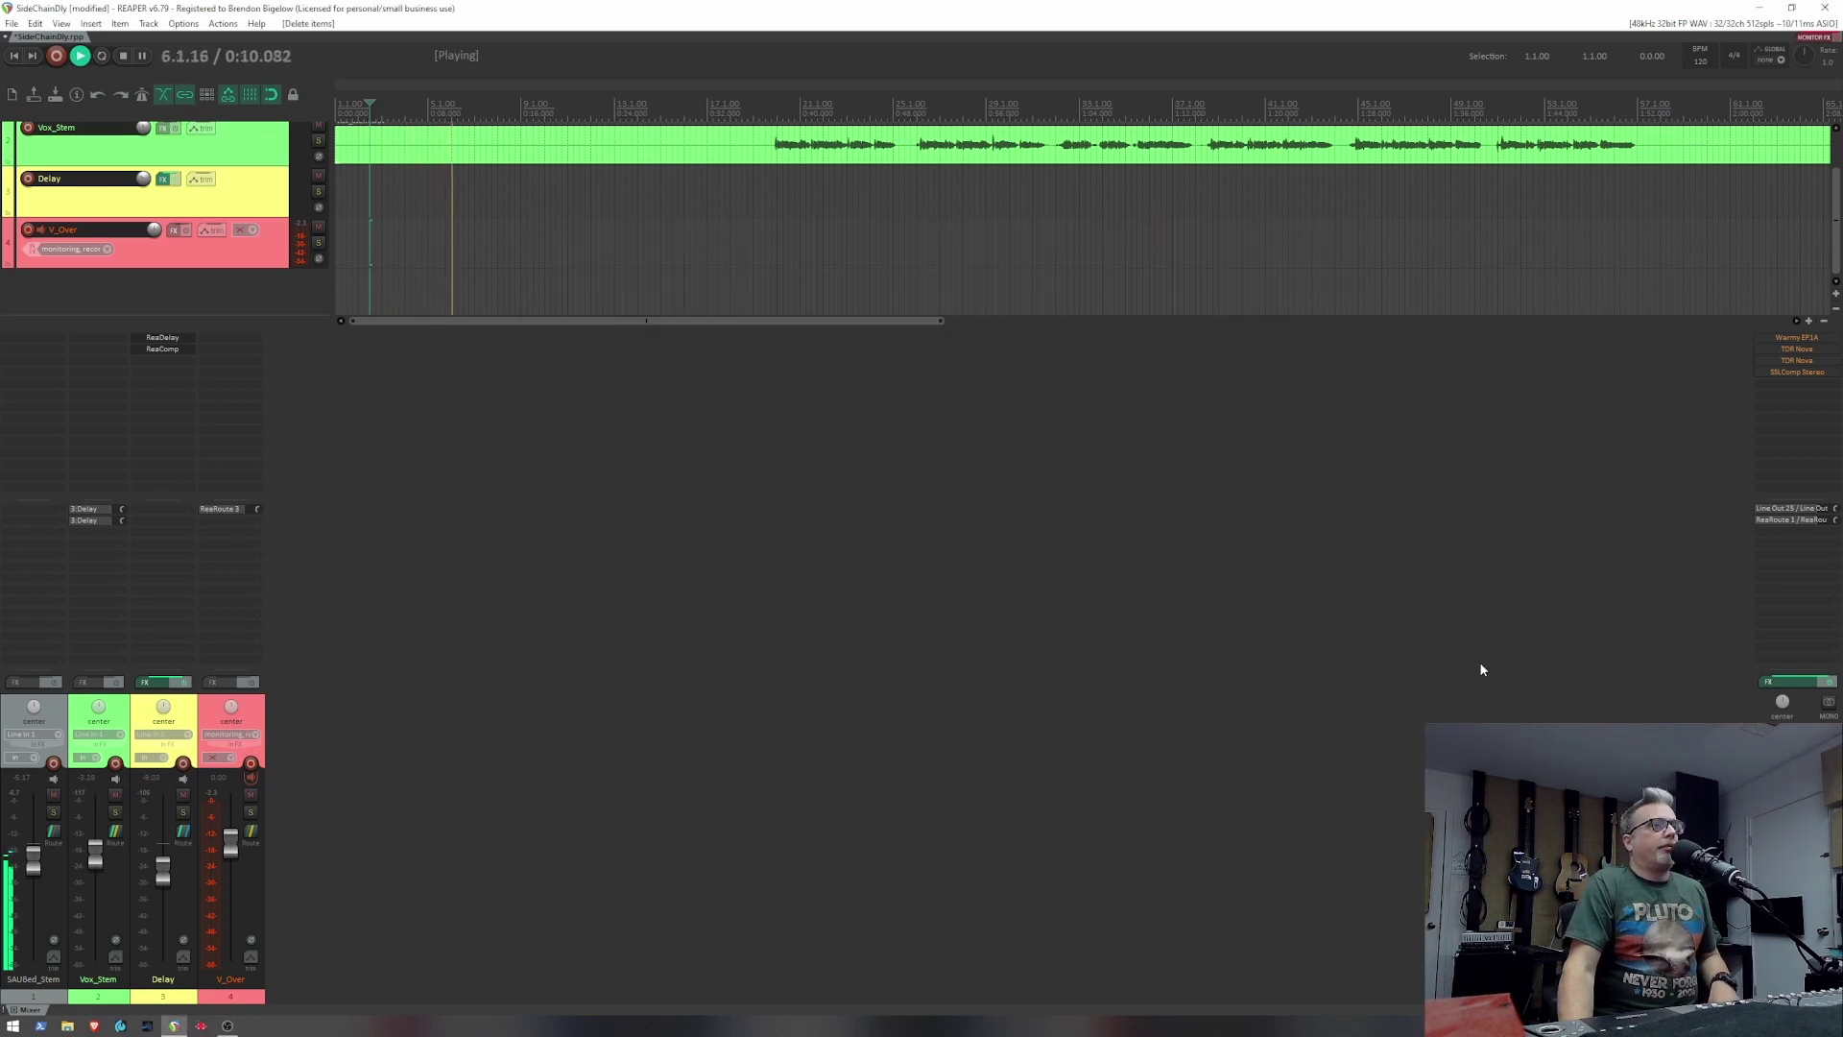
key("space")
key("alt+Tab")
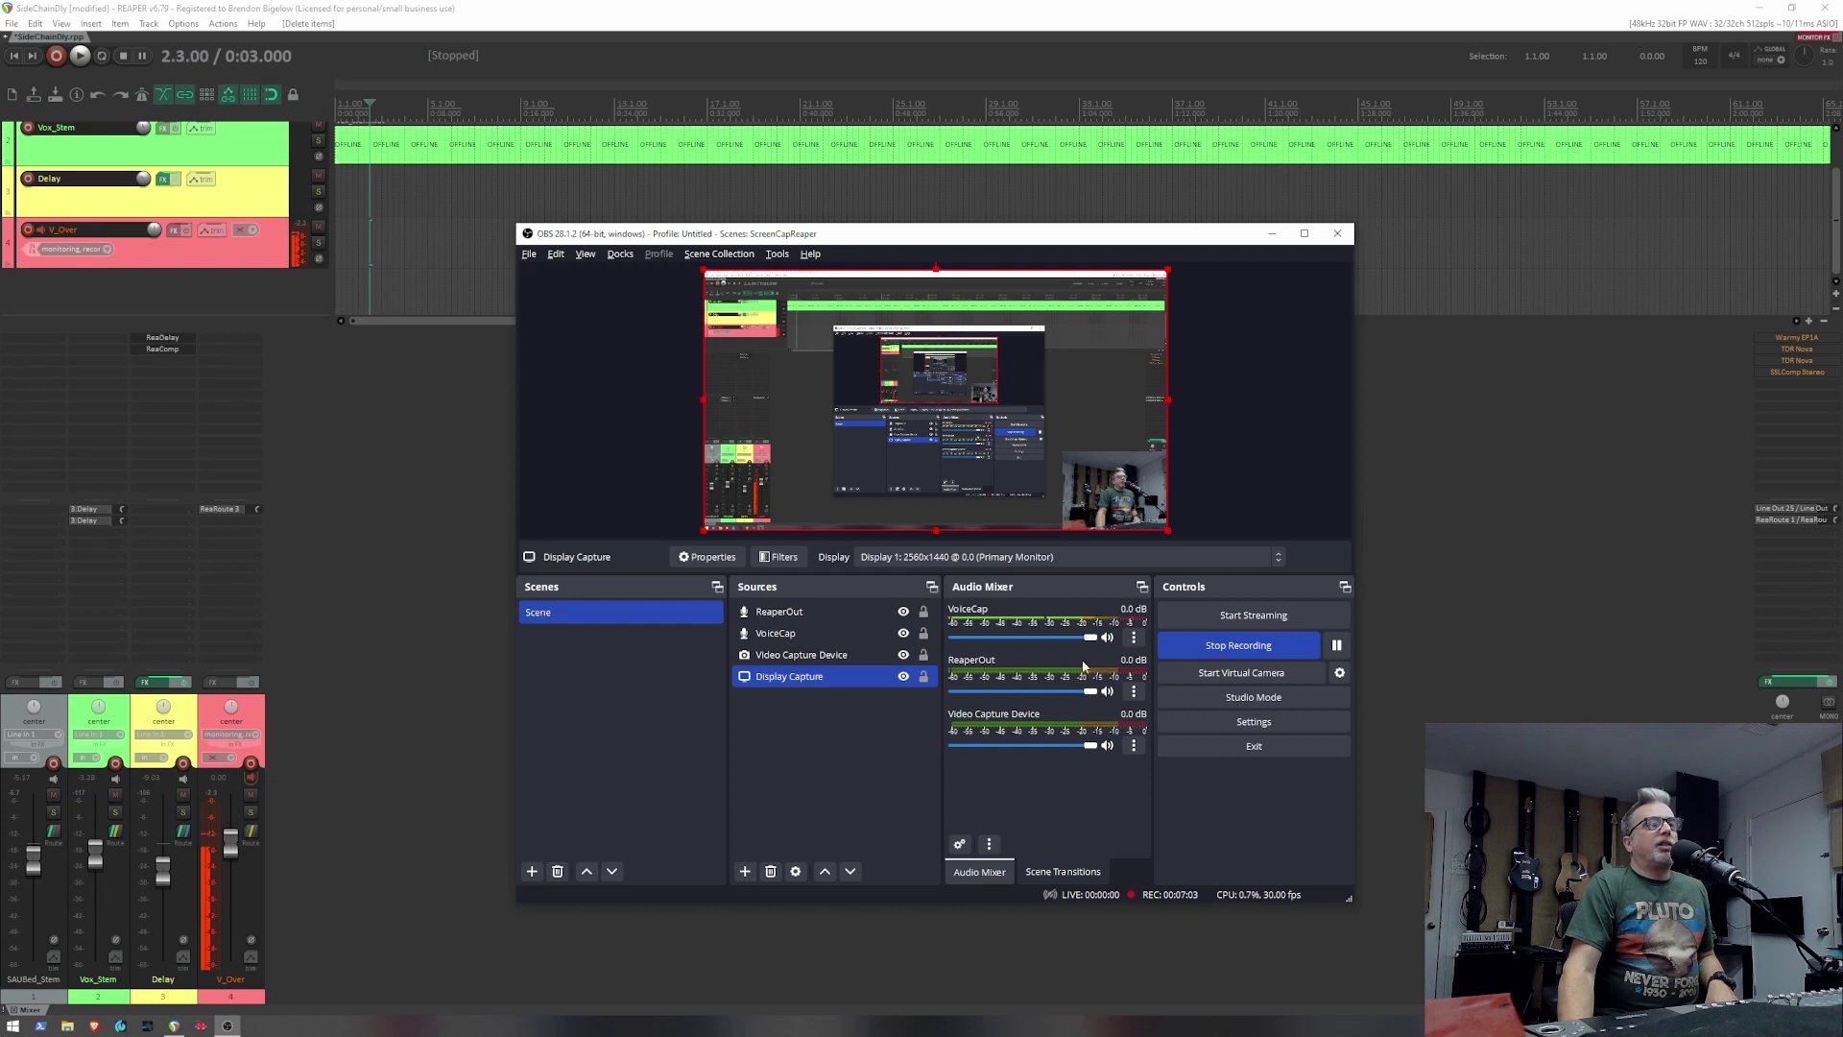
Review the track assignments of ReaperOut, Video Capture Device and VoiceCap in Advanced Audio Properties, and close them
left_click(1134, 638)
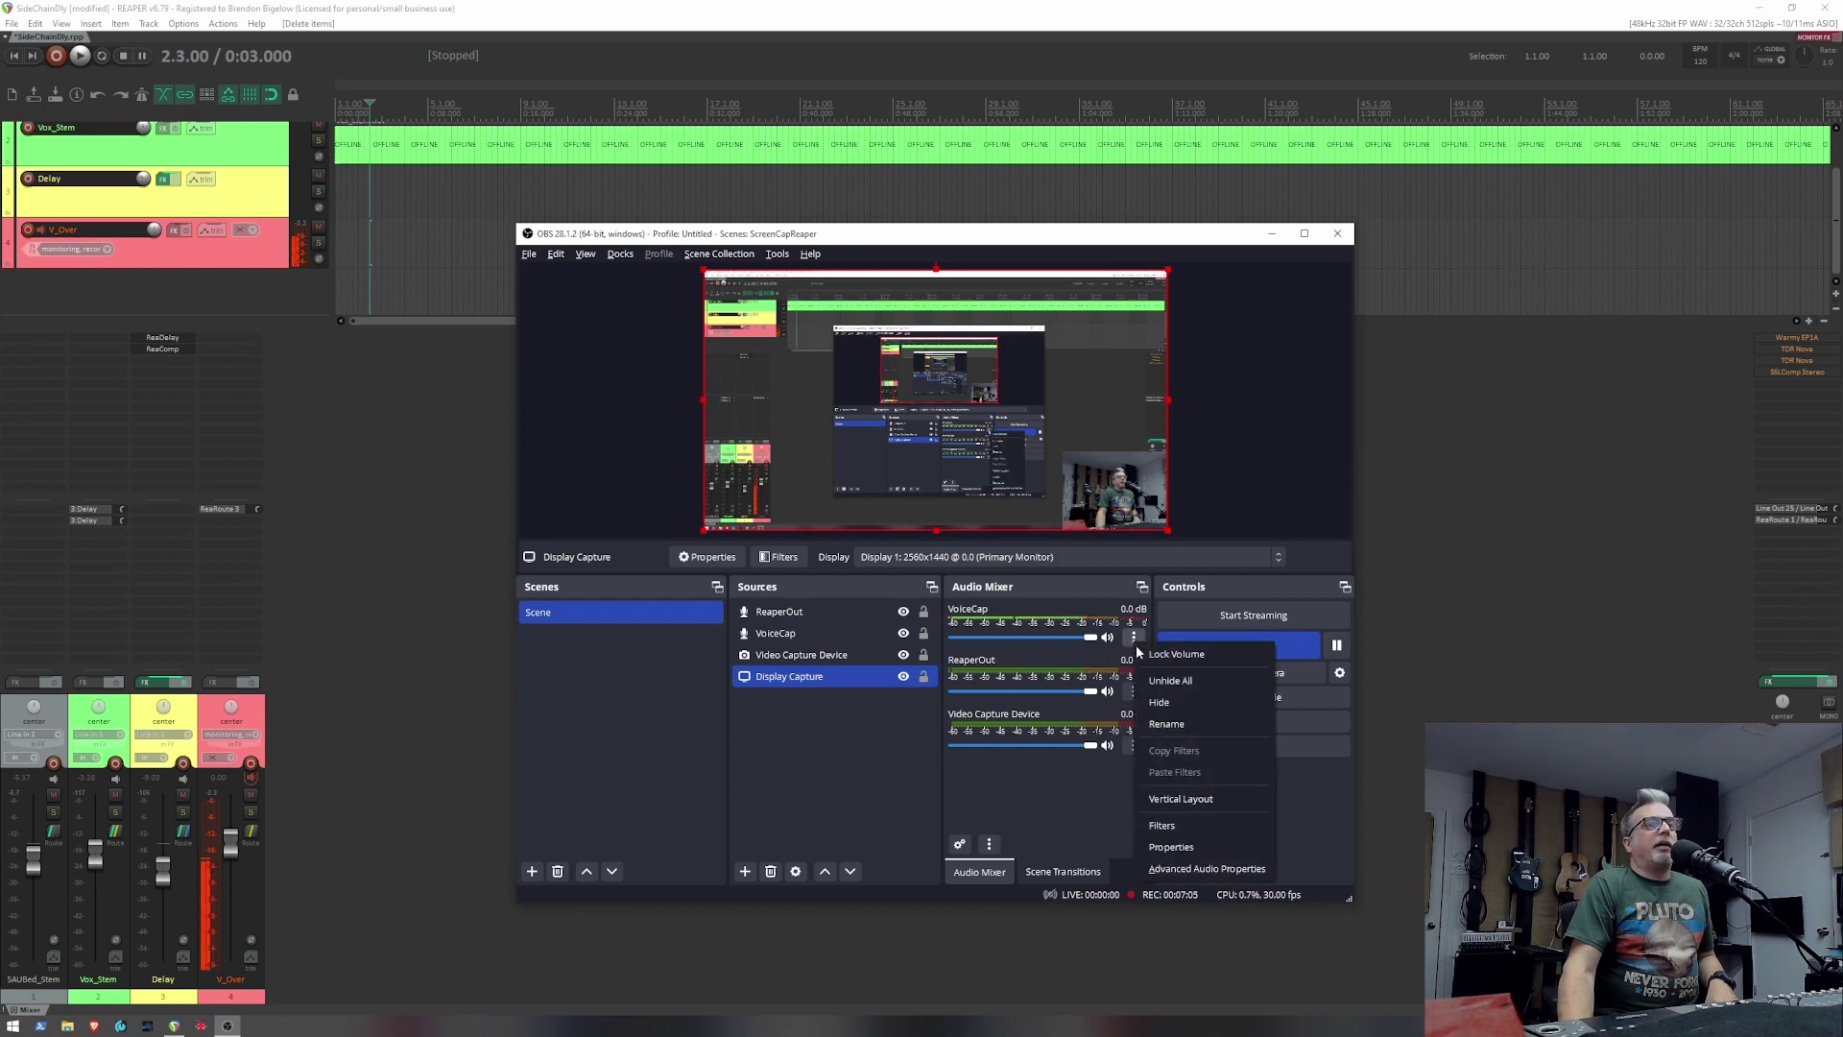
left_click(1196, 870)
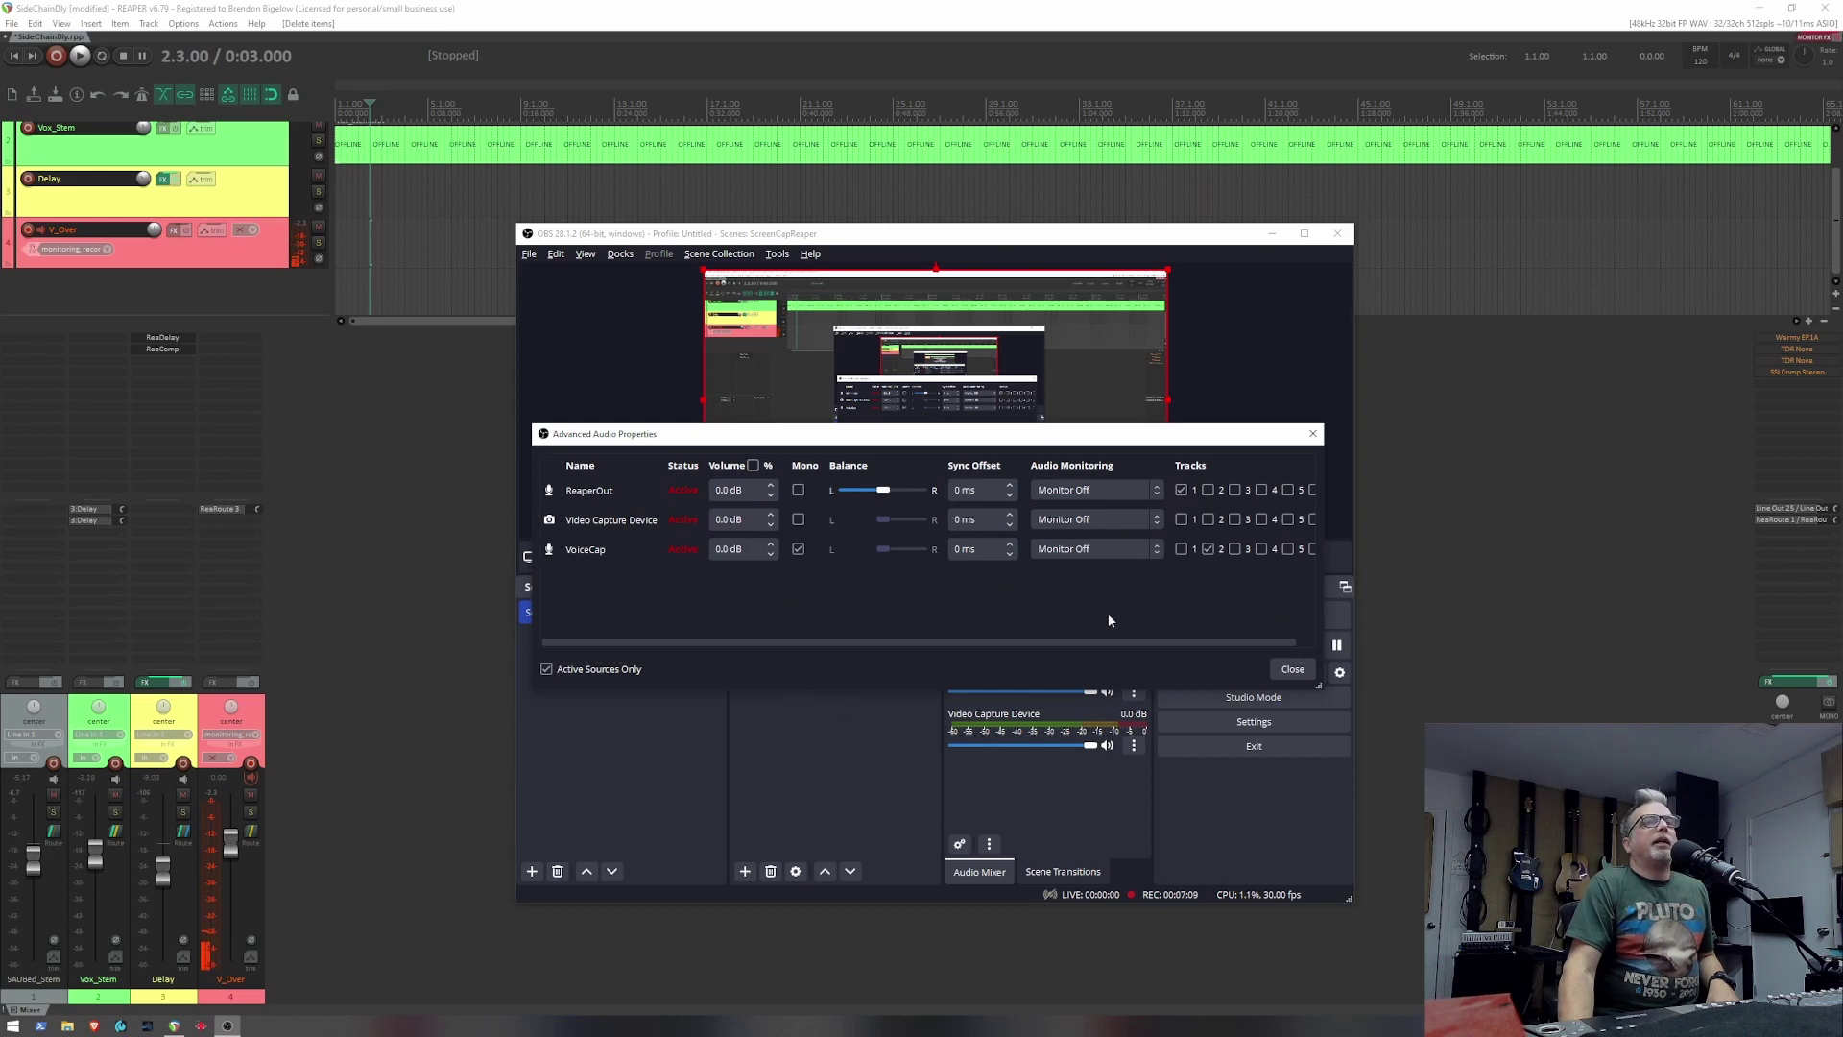
scroll(1095, 644, "right", 2)
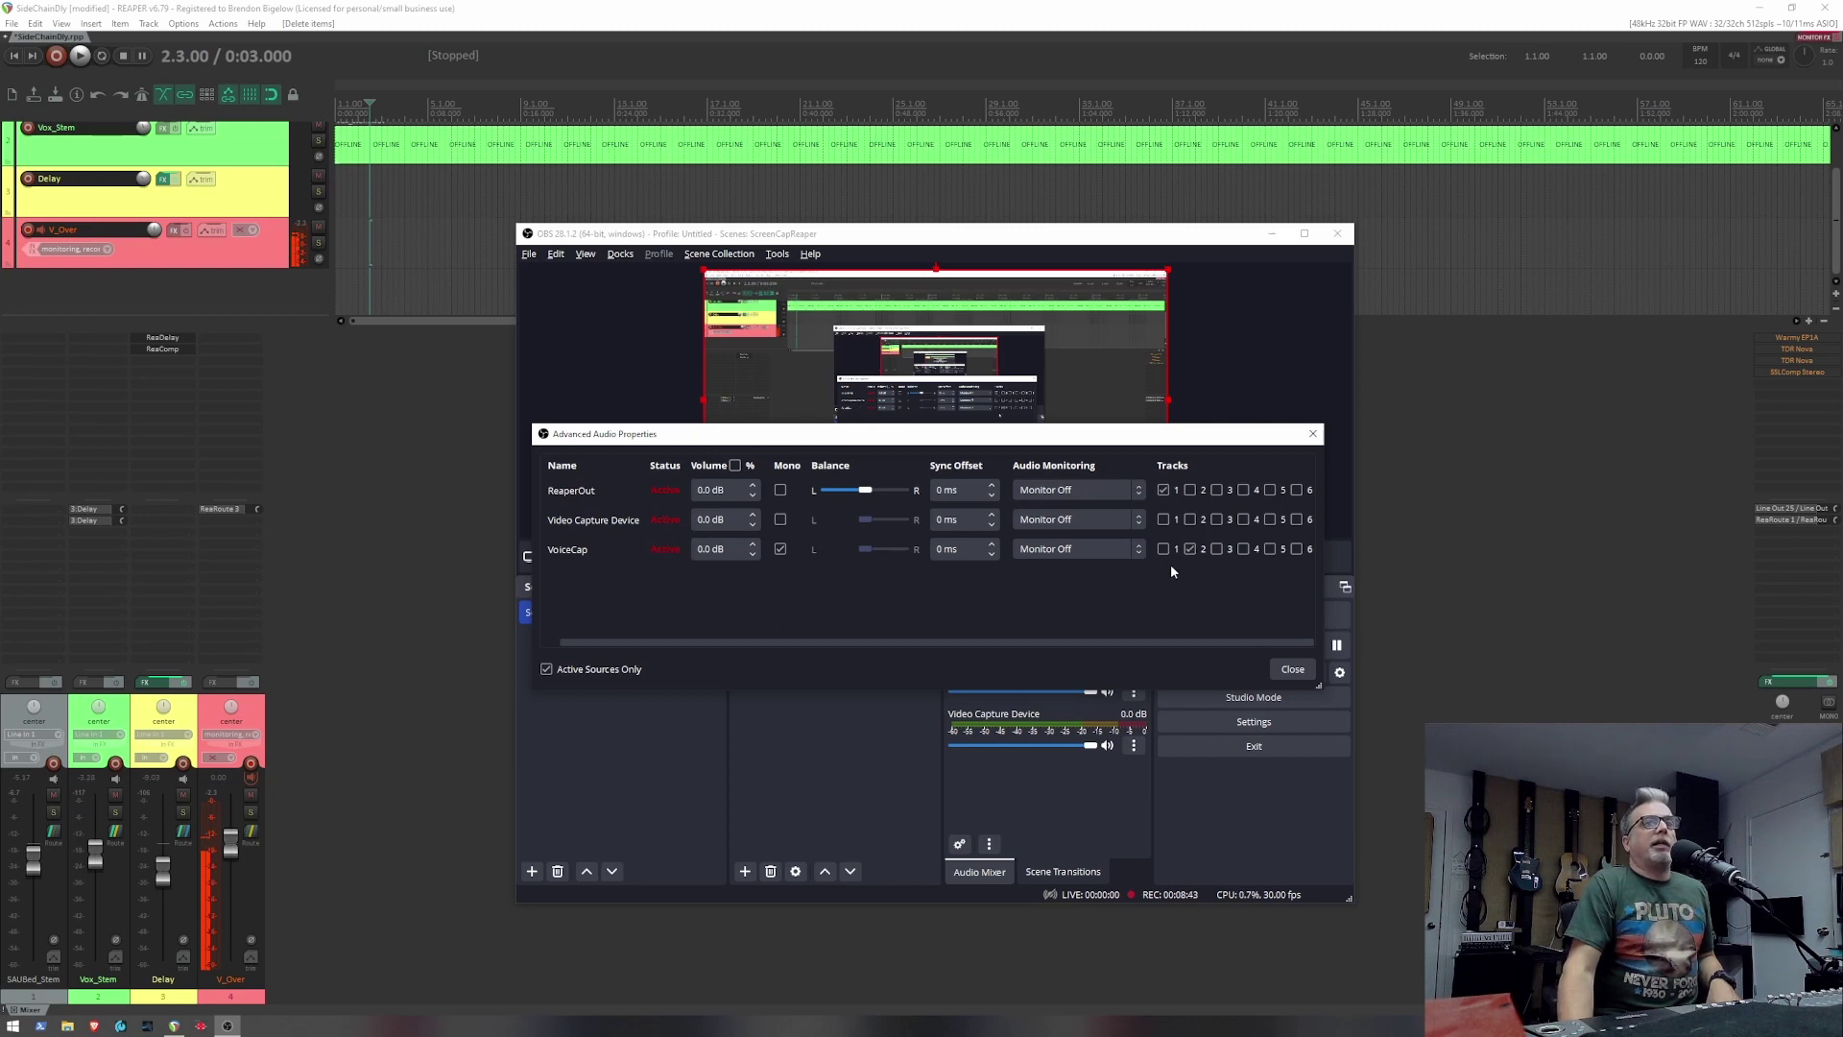
left_click(1281, 672)
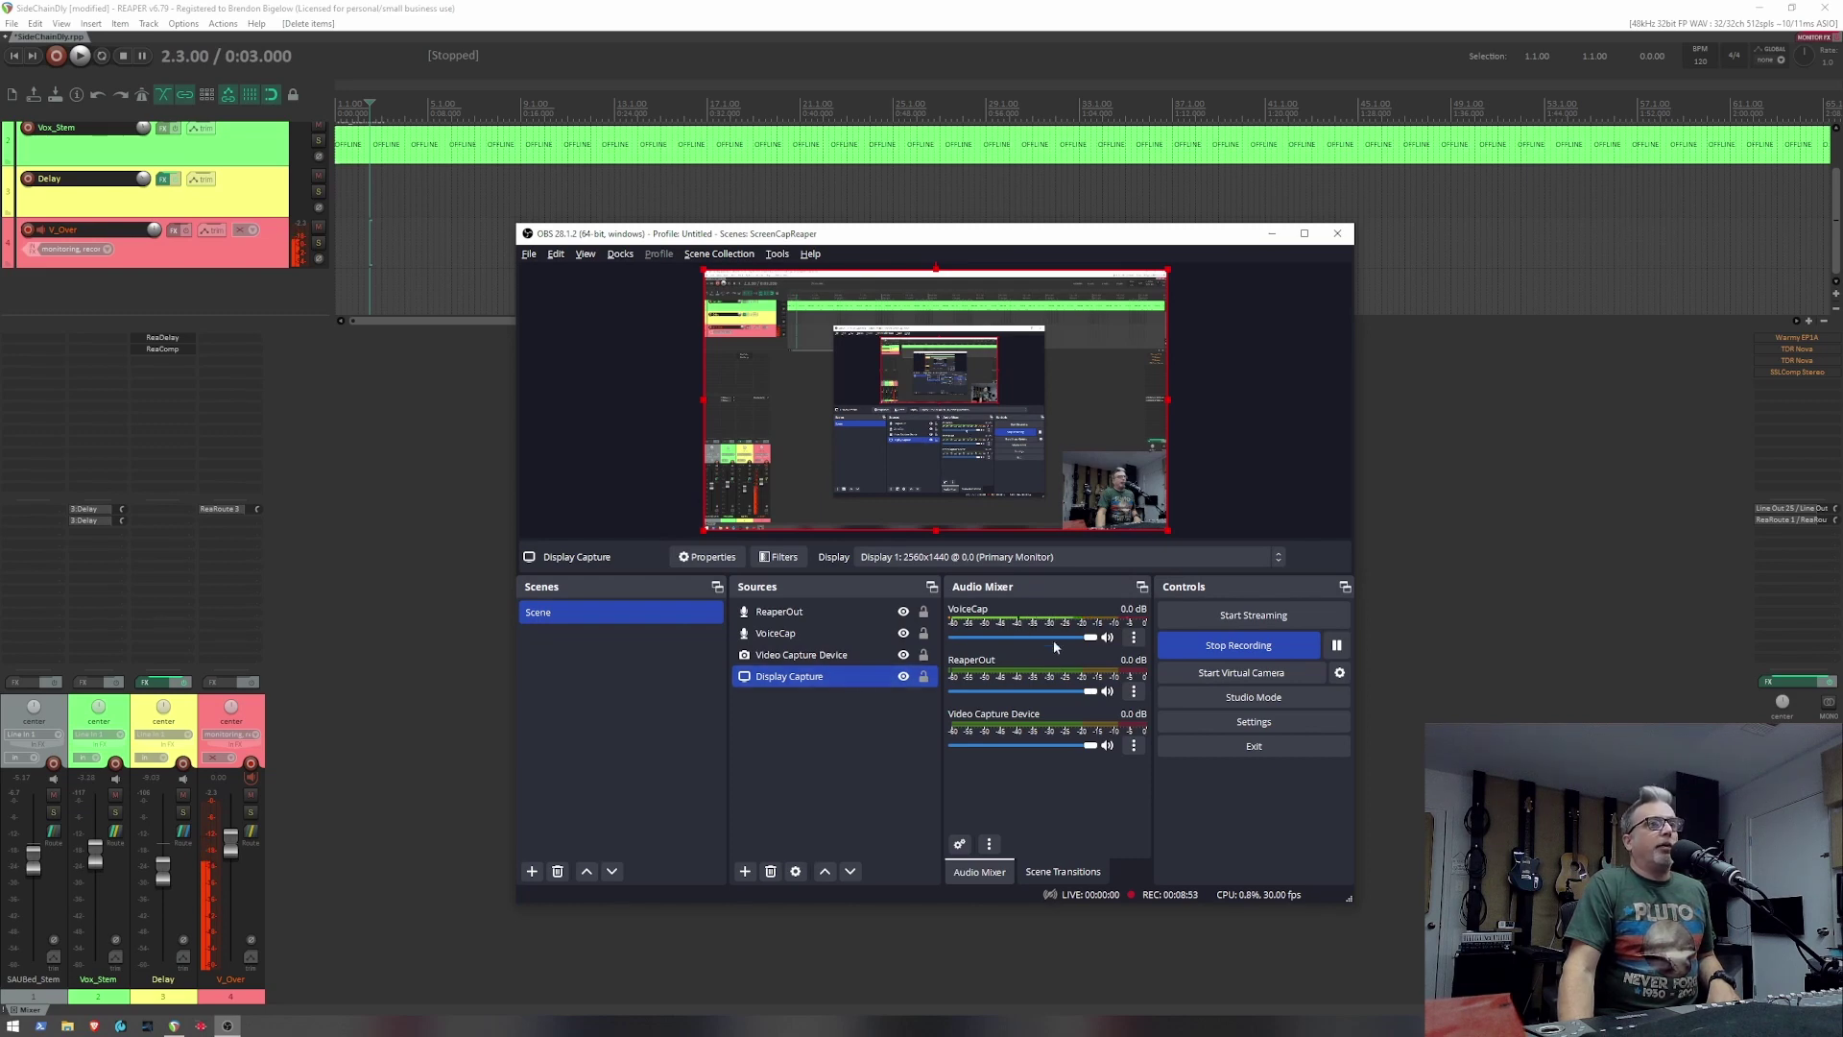
Switch to REAPER, check the V_Over track's record mode without changing it, and start recording from the project start
left_click(1557, 588)
key("Home")
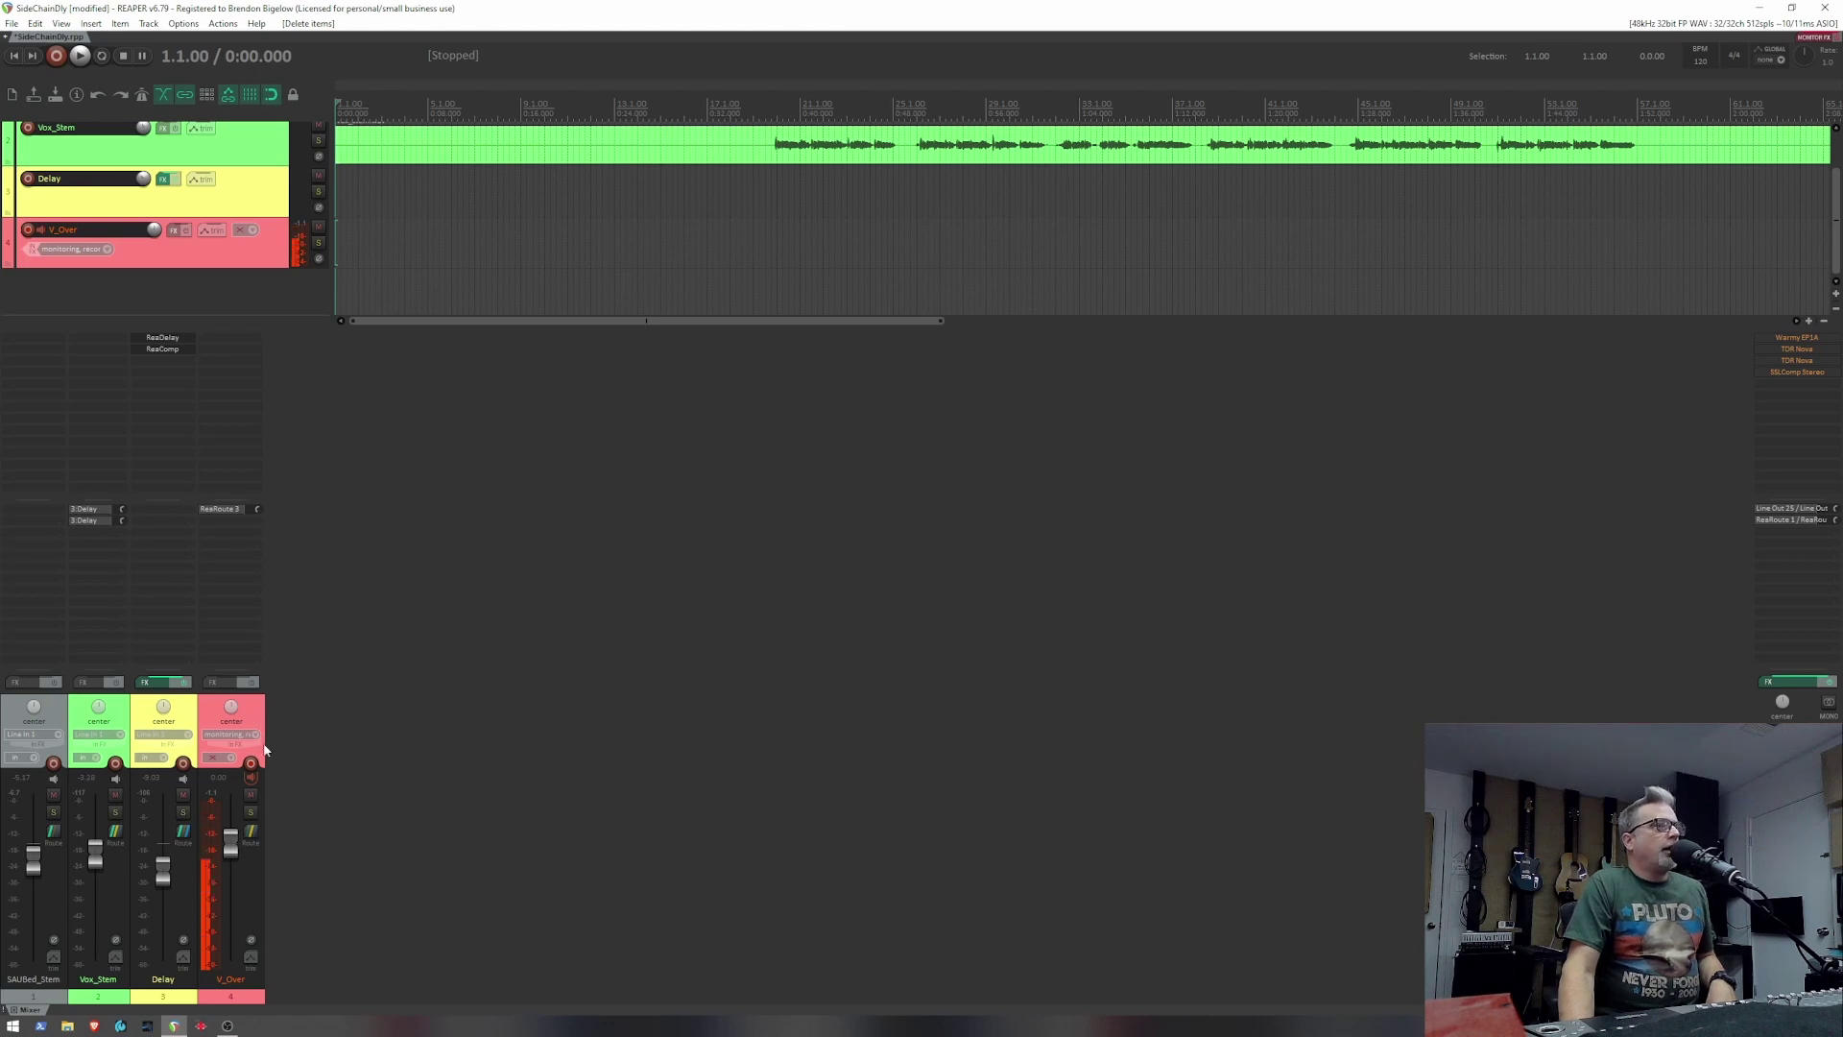
left_click(230, 759)
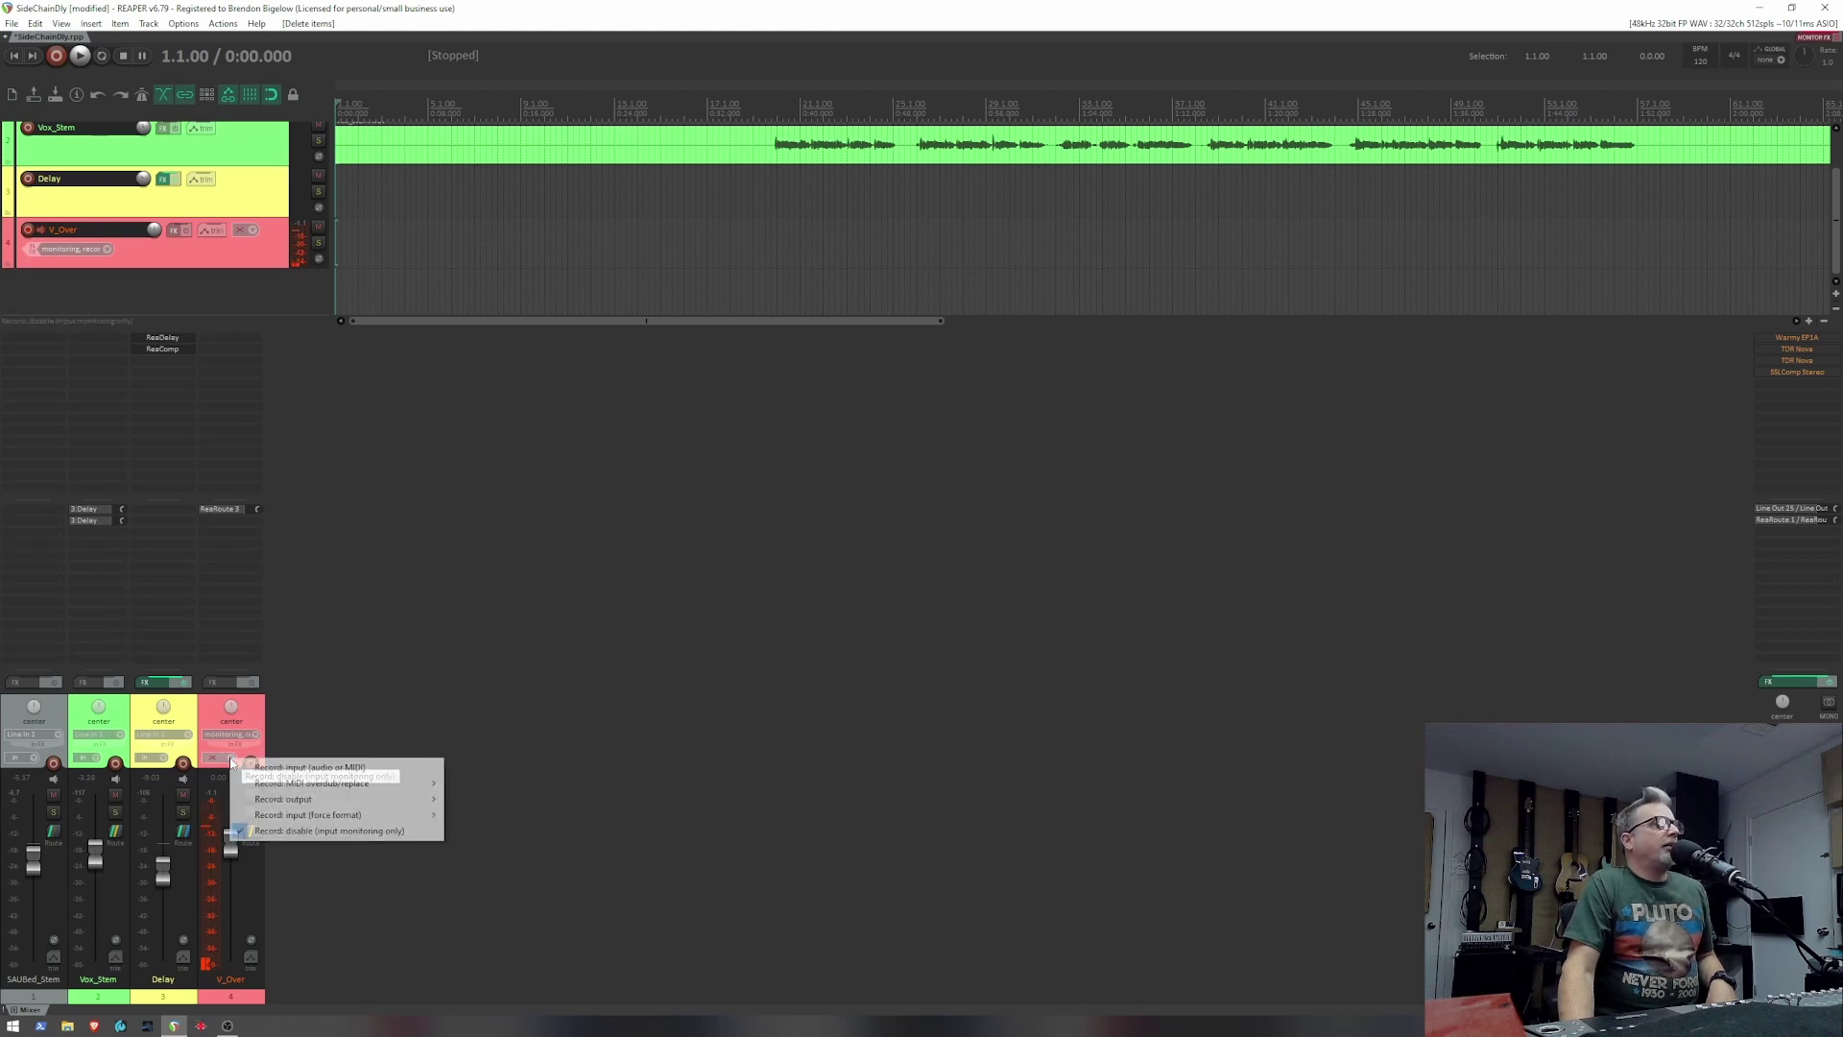
left_click(370, 869)
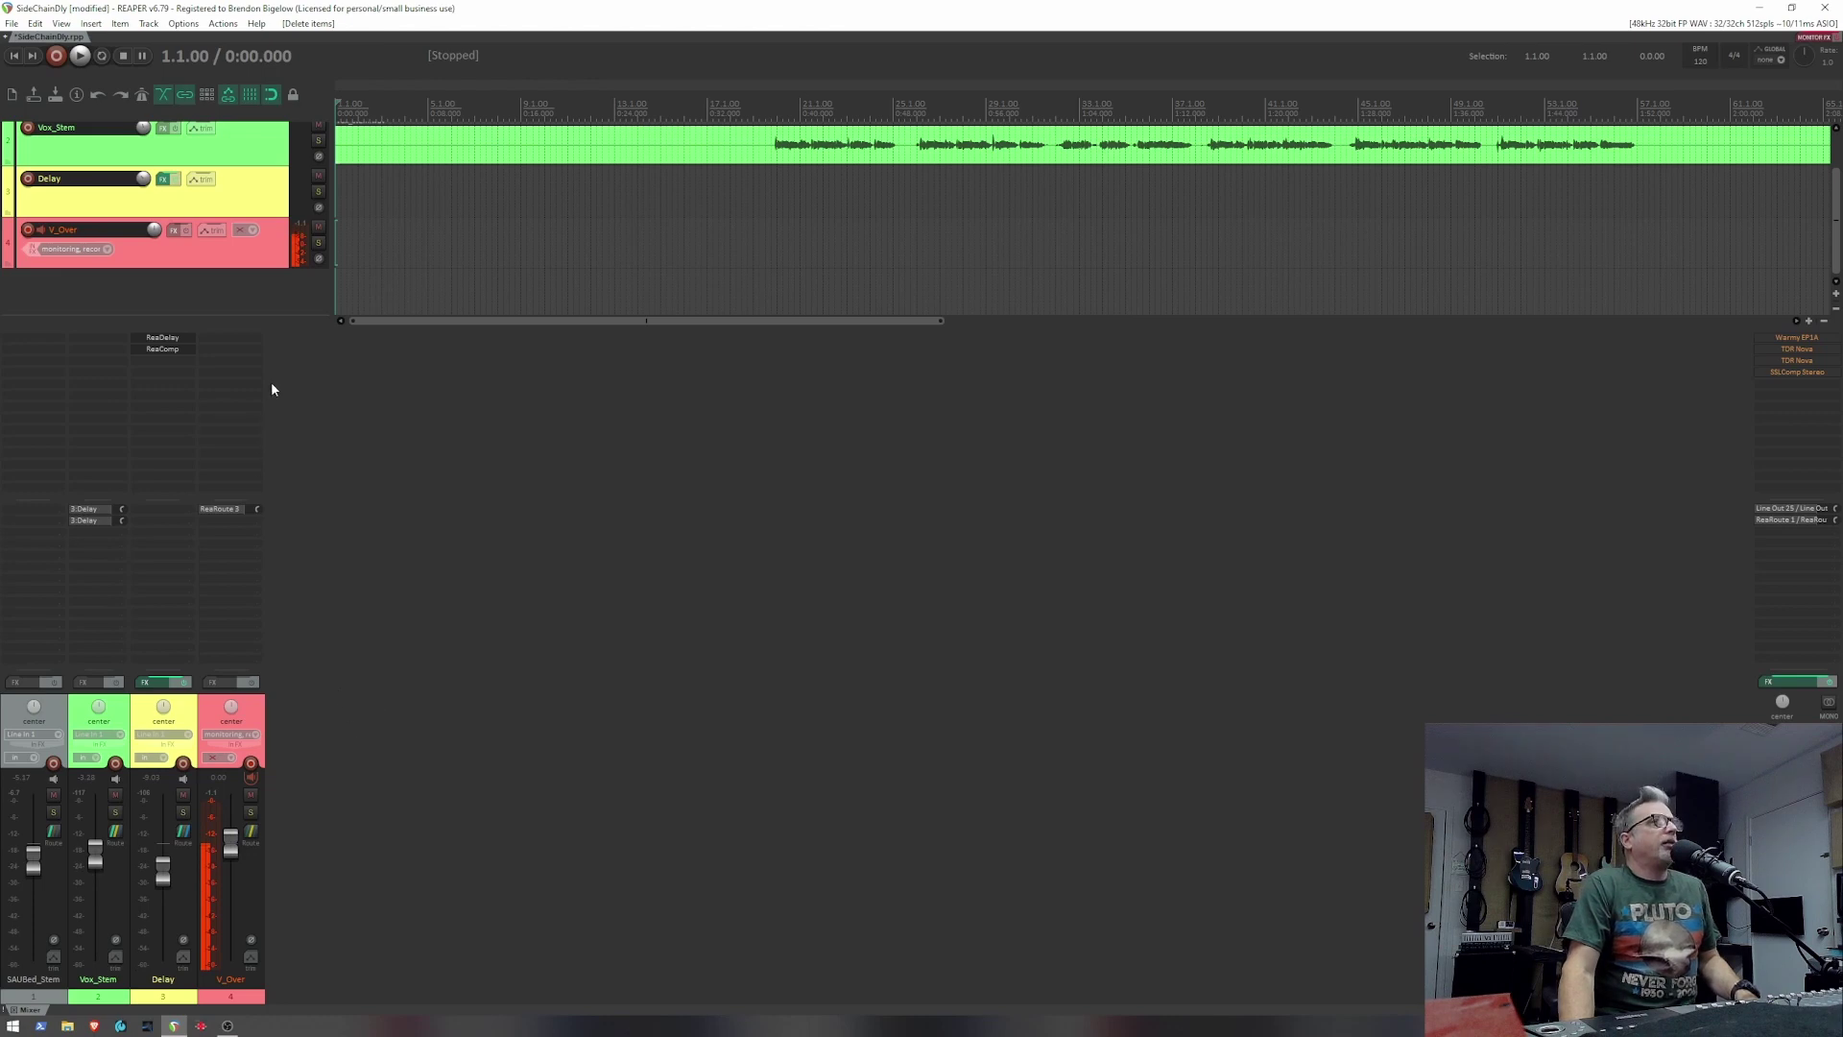
key("ctrl+r")
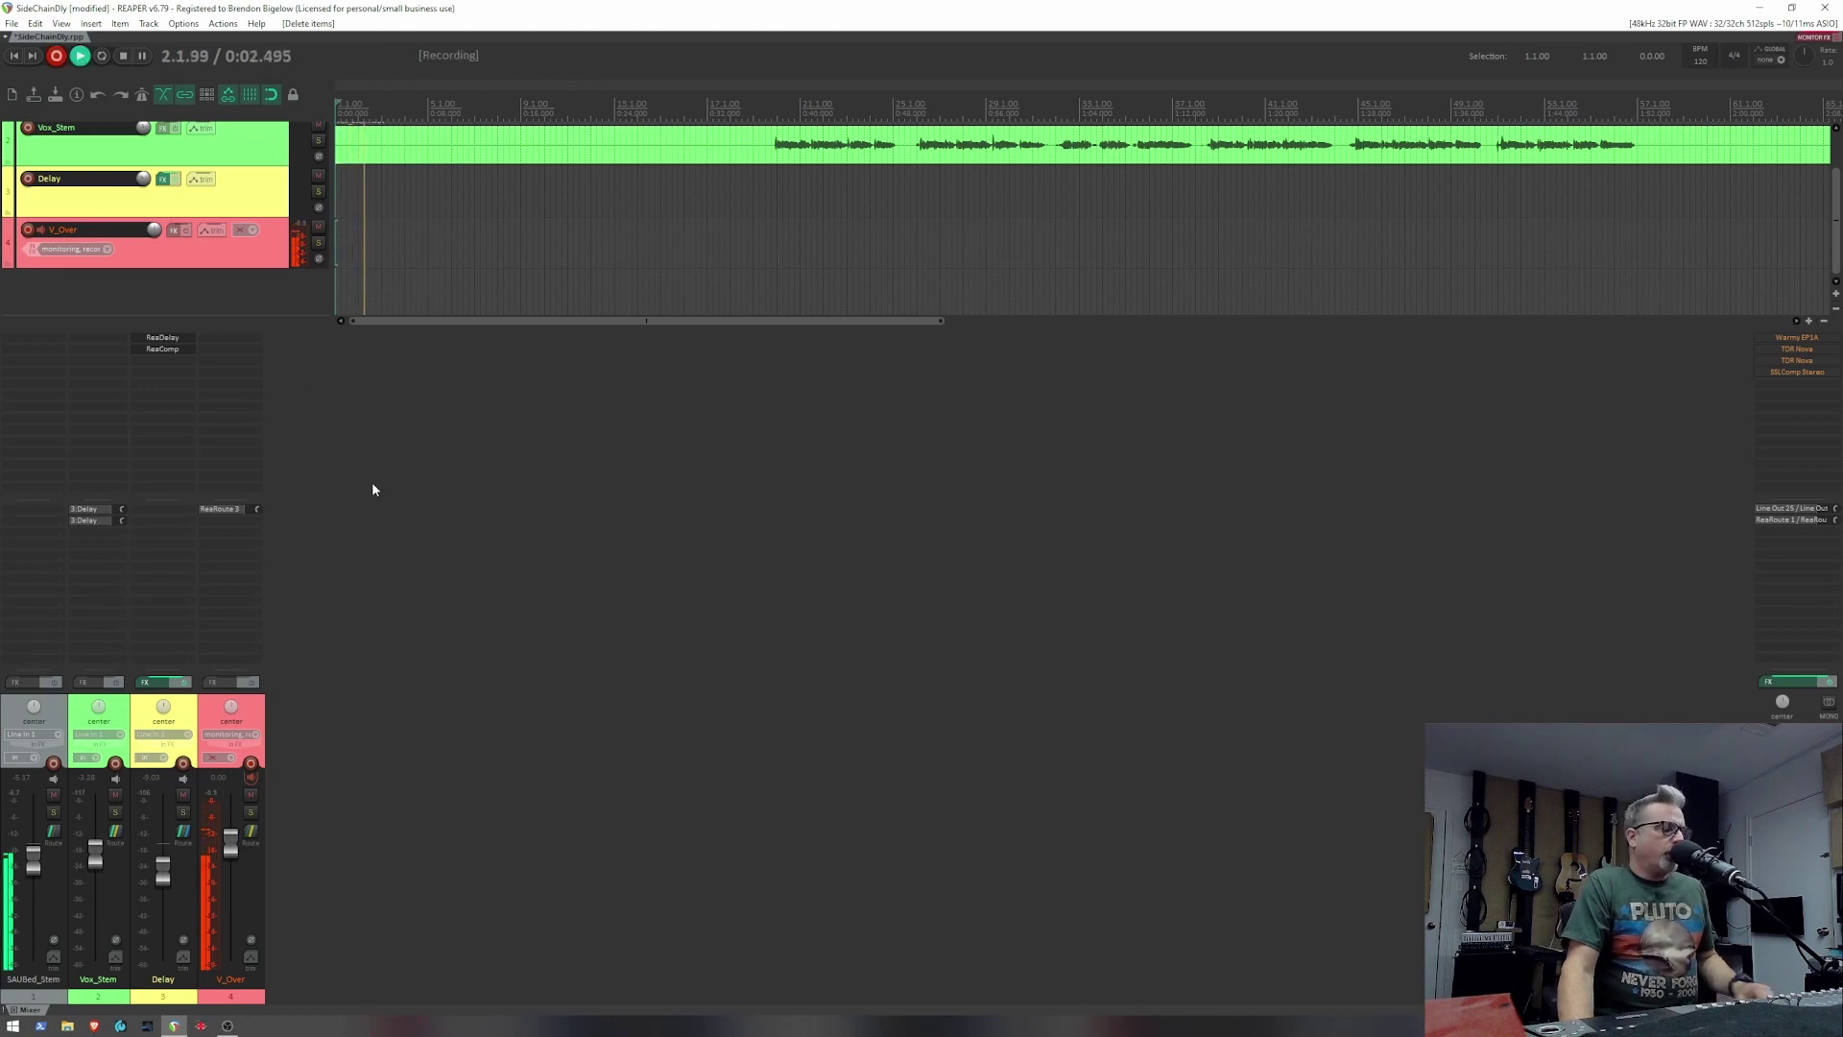
End the recording and playback, and check the controls of the V_Over track's ReaRoute 3 hardware output
key("ctrl+r")
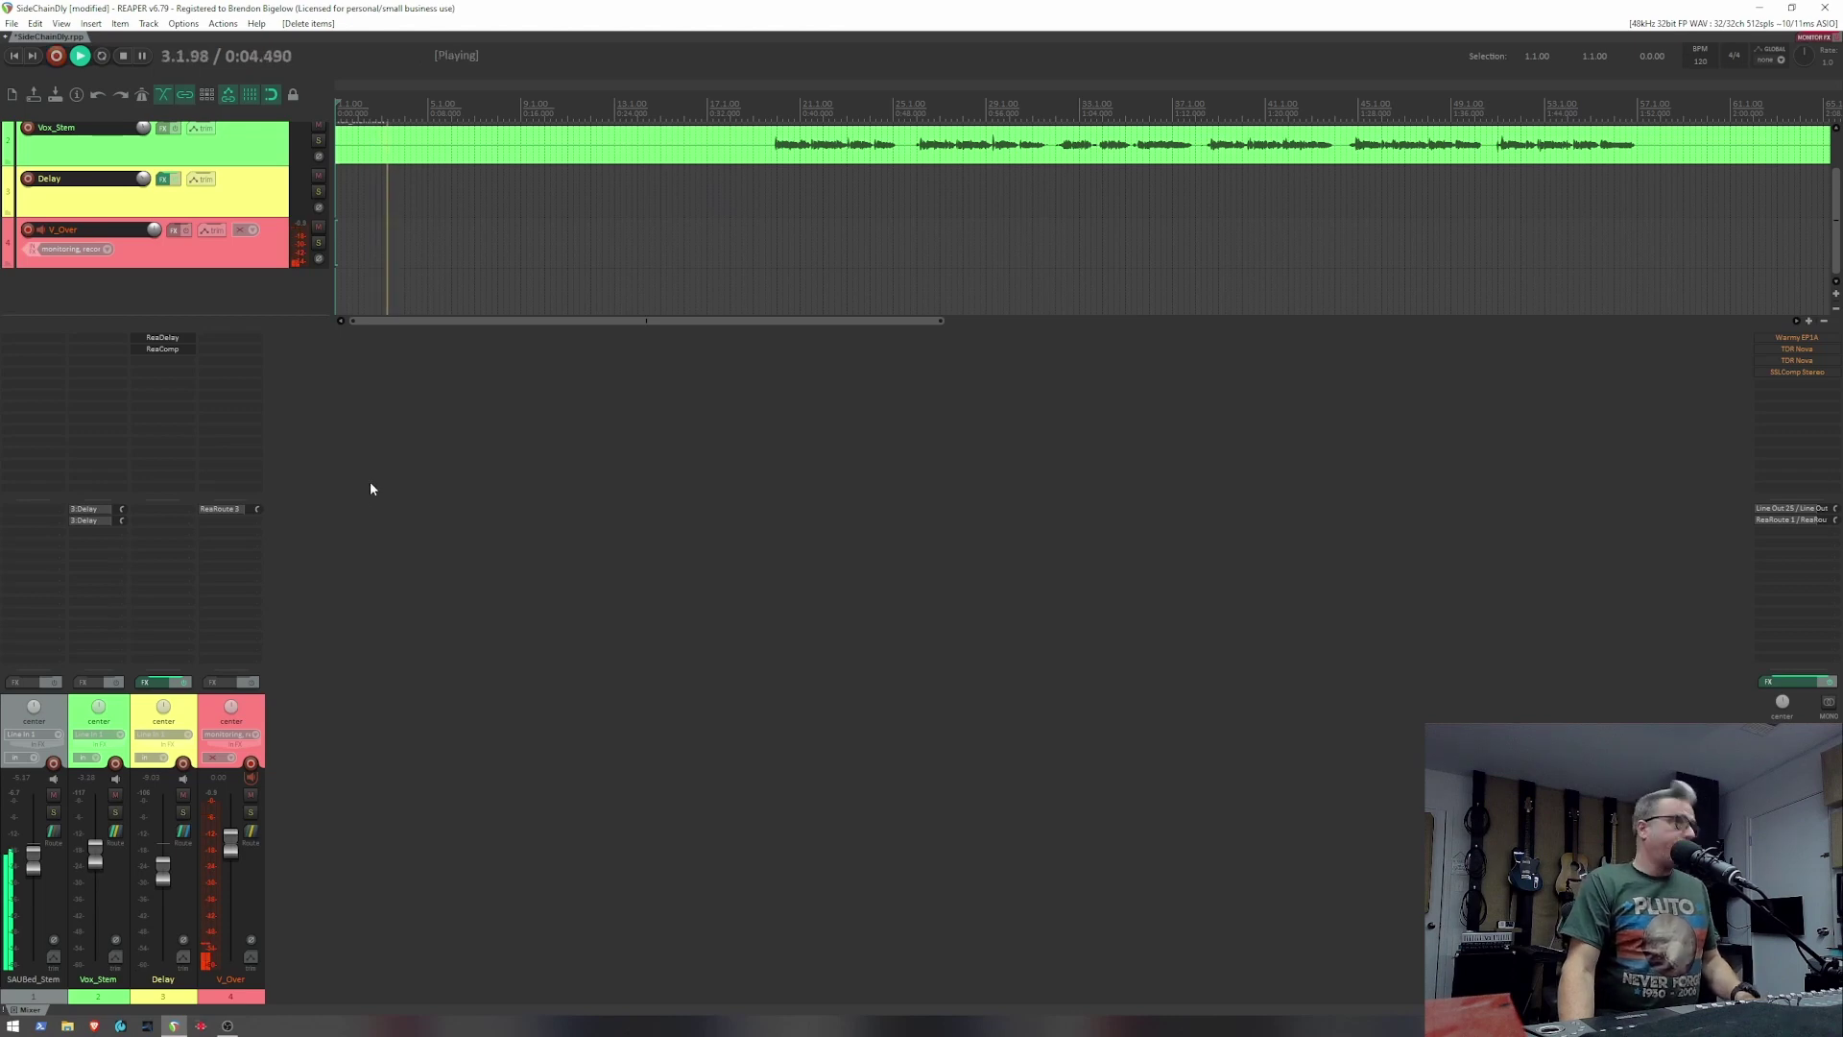
key("space")
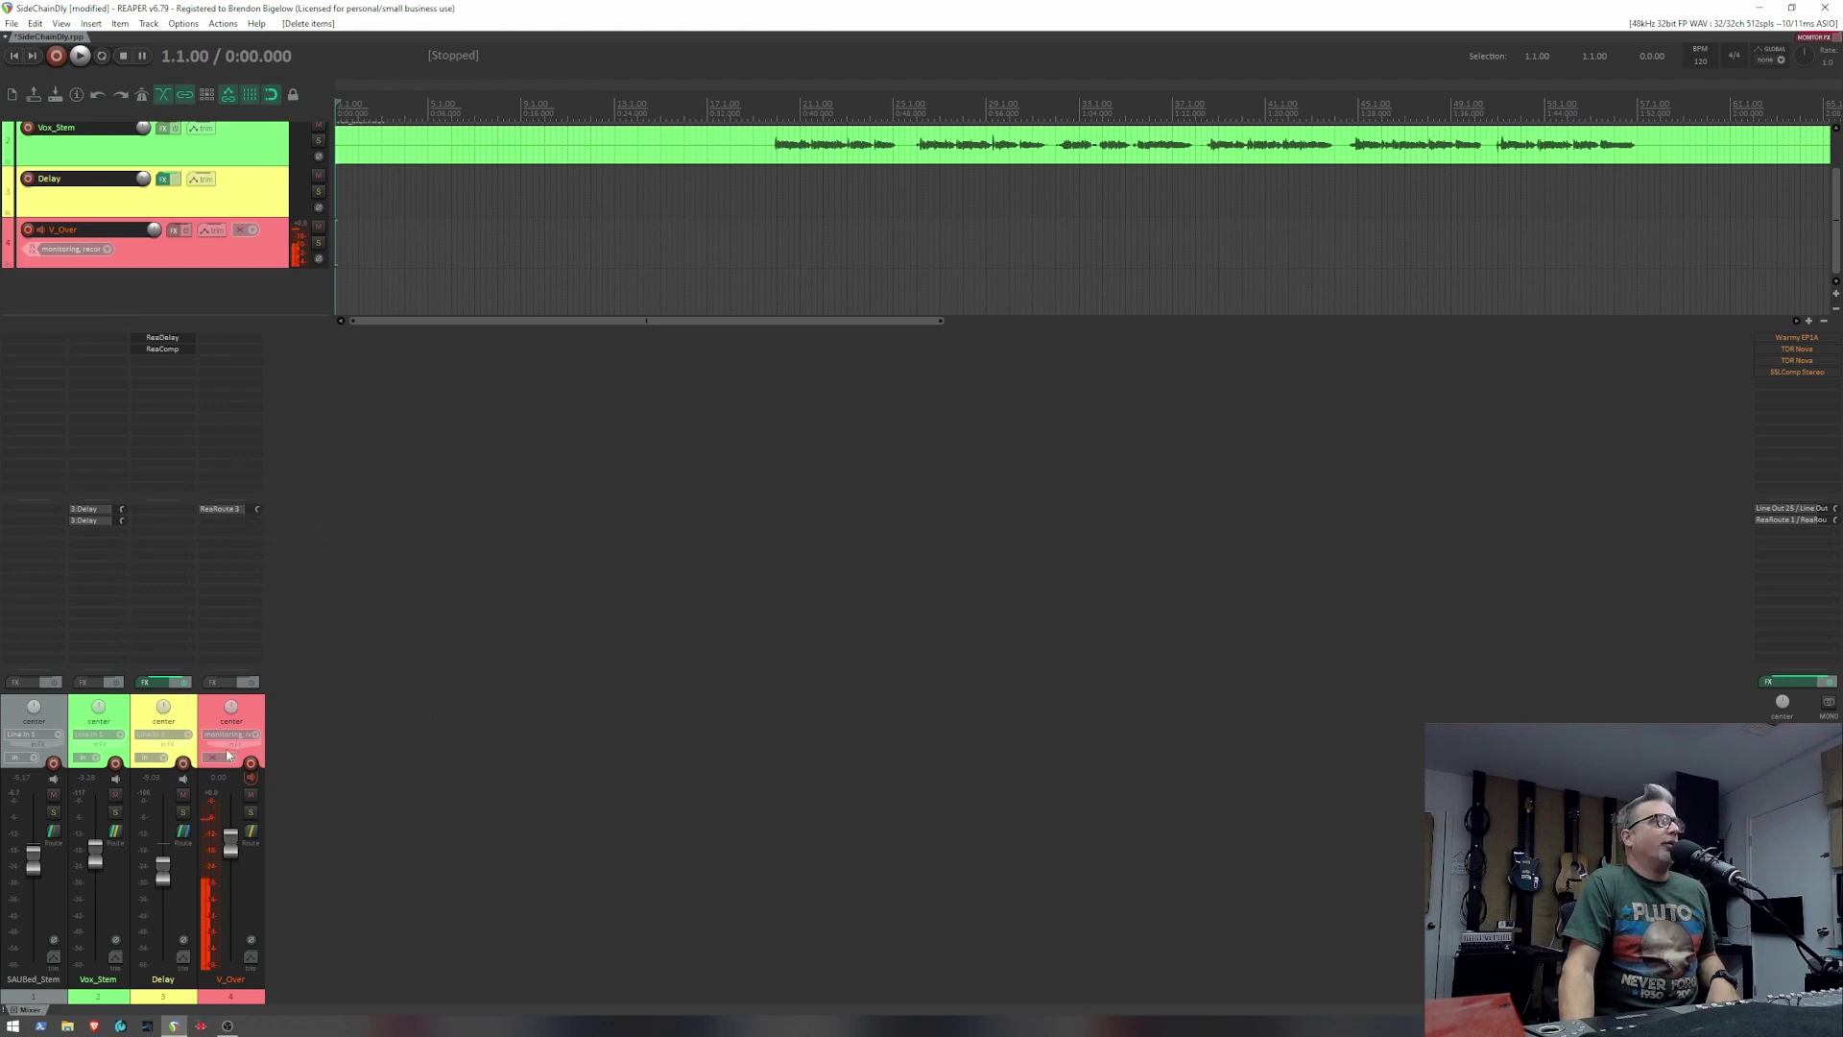
left_click(227, 512)
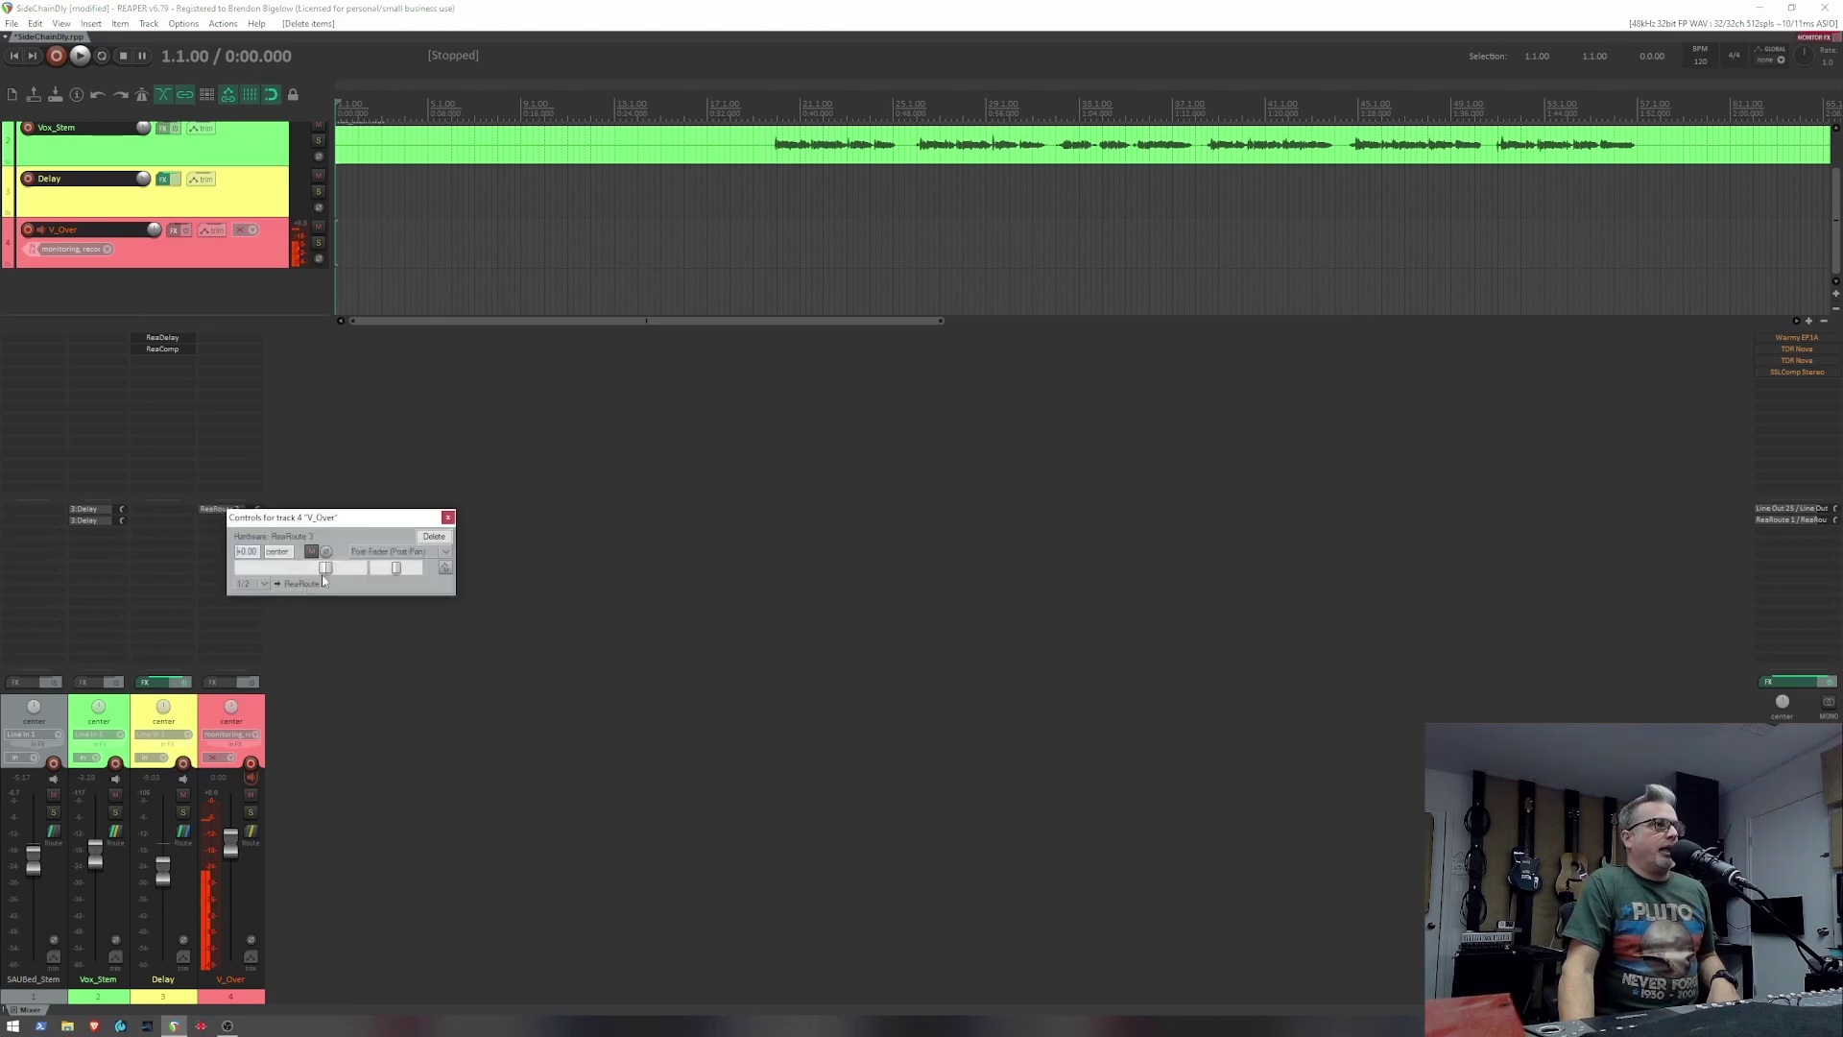
left_click(447, 517)
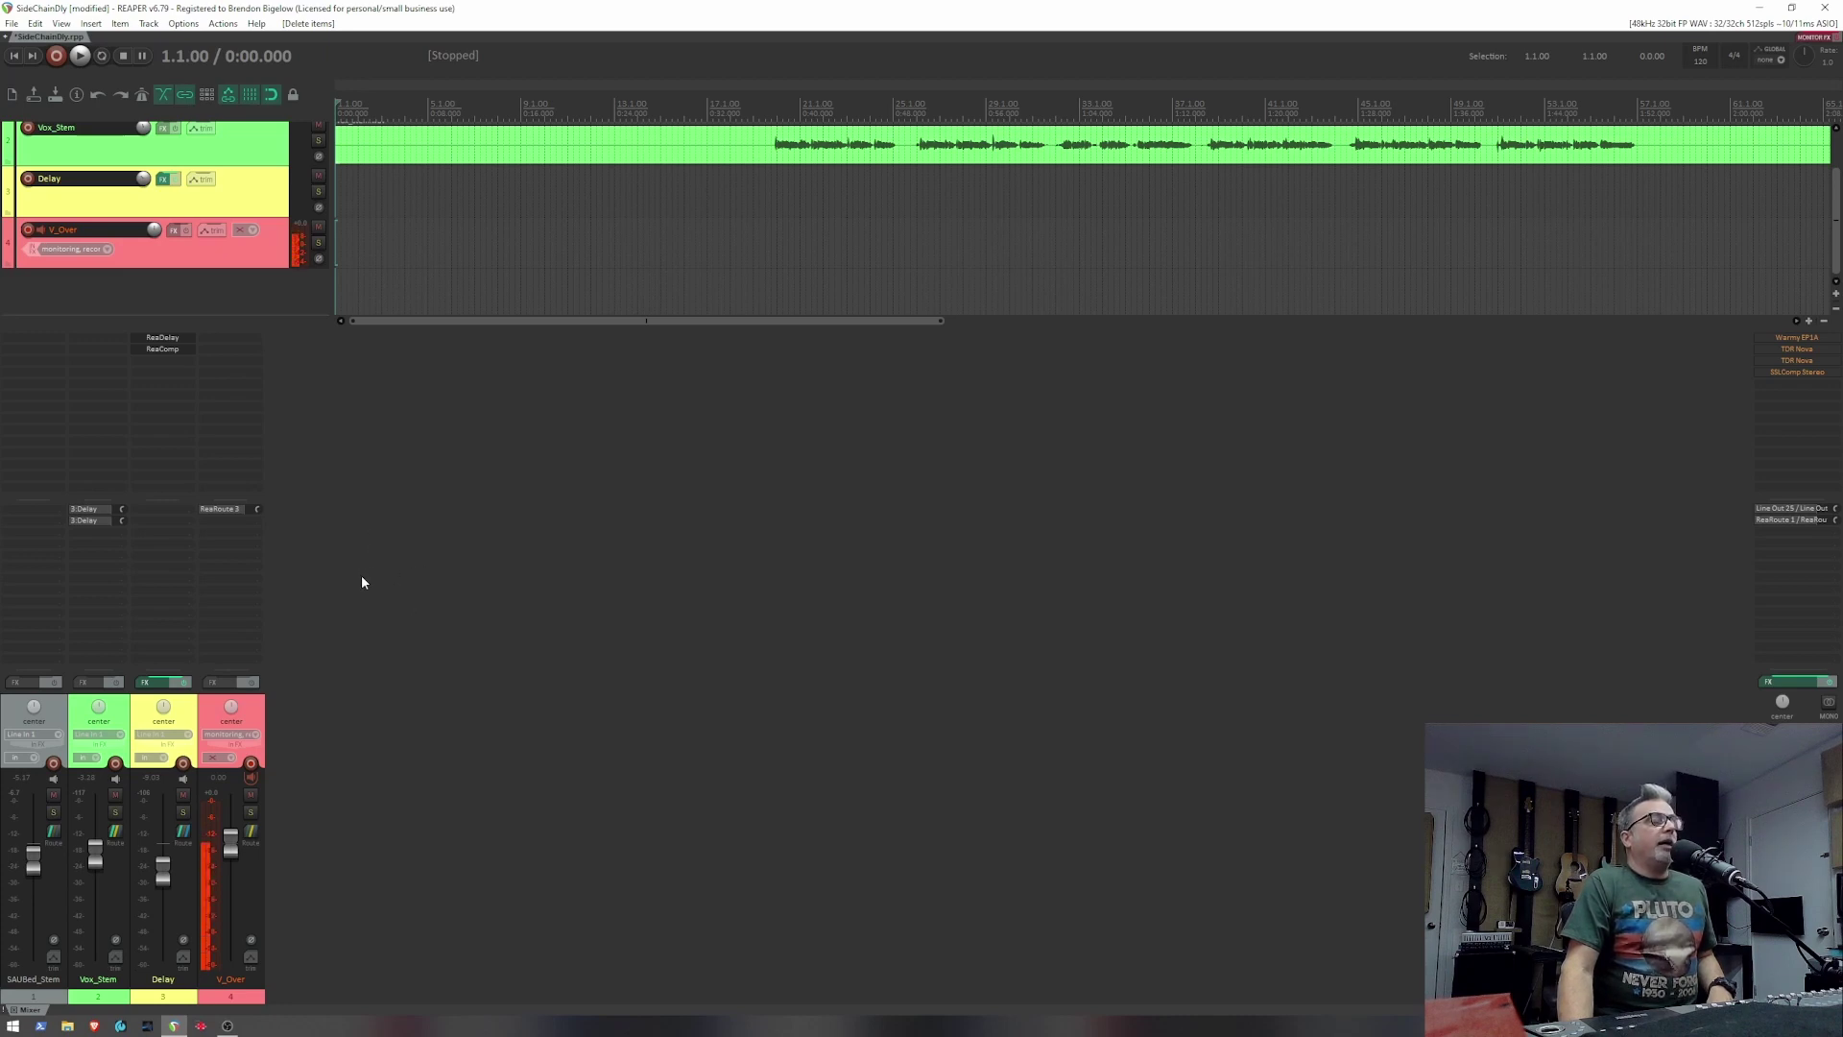
Browse V_Over's available hardware outputs down to the mono ReaRoute entries without adding one, and recheck its existing ReaRoute 3 output
left_click(225, 521)
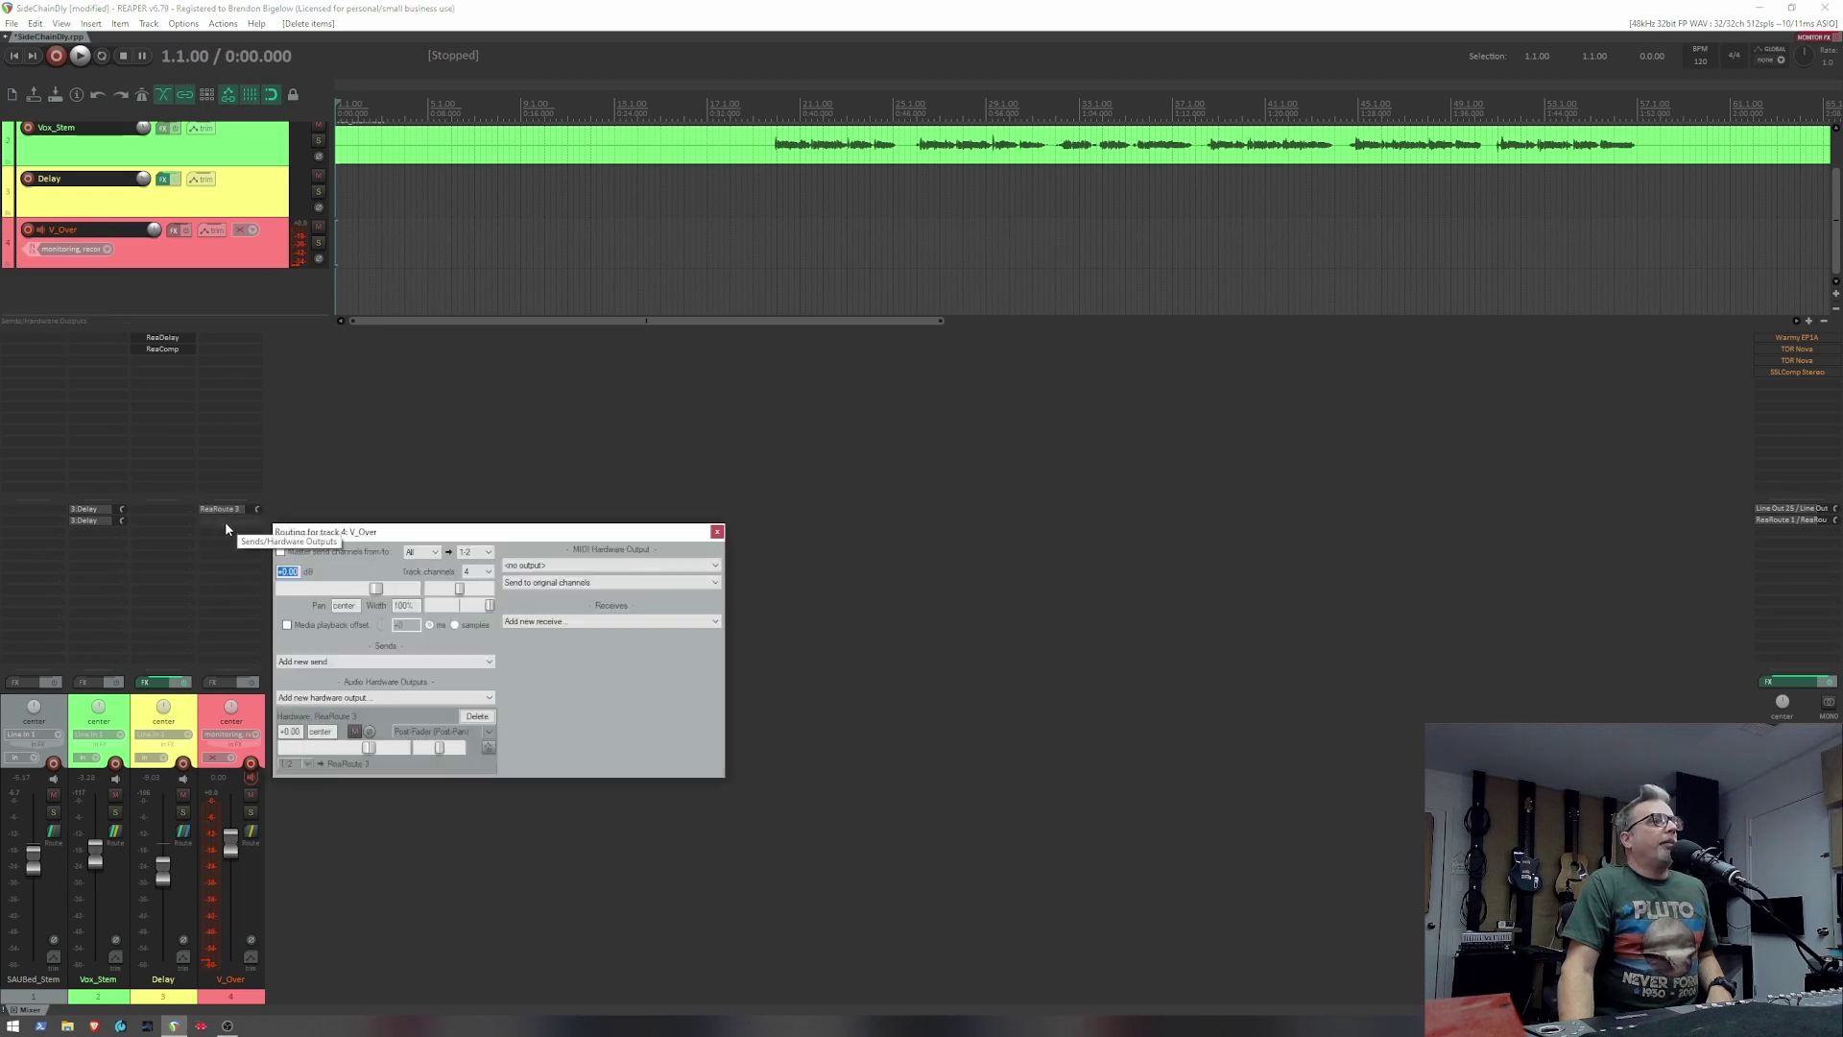
left_click(366, 698)
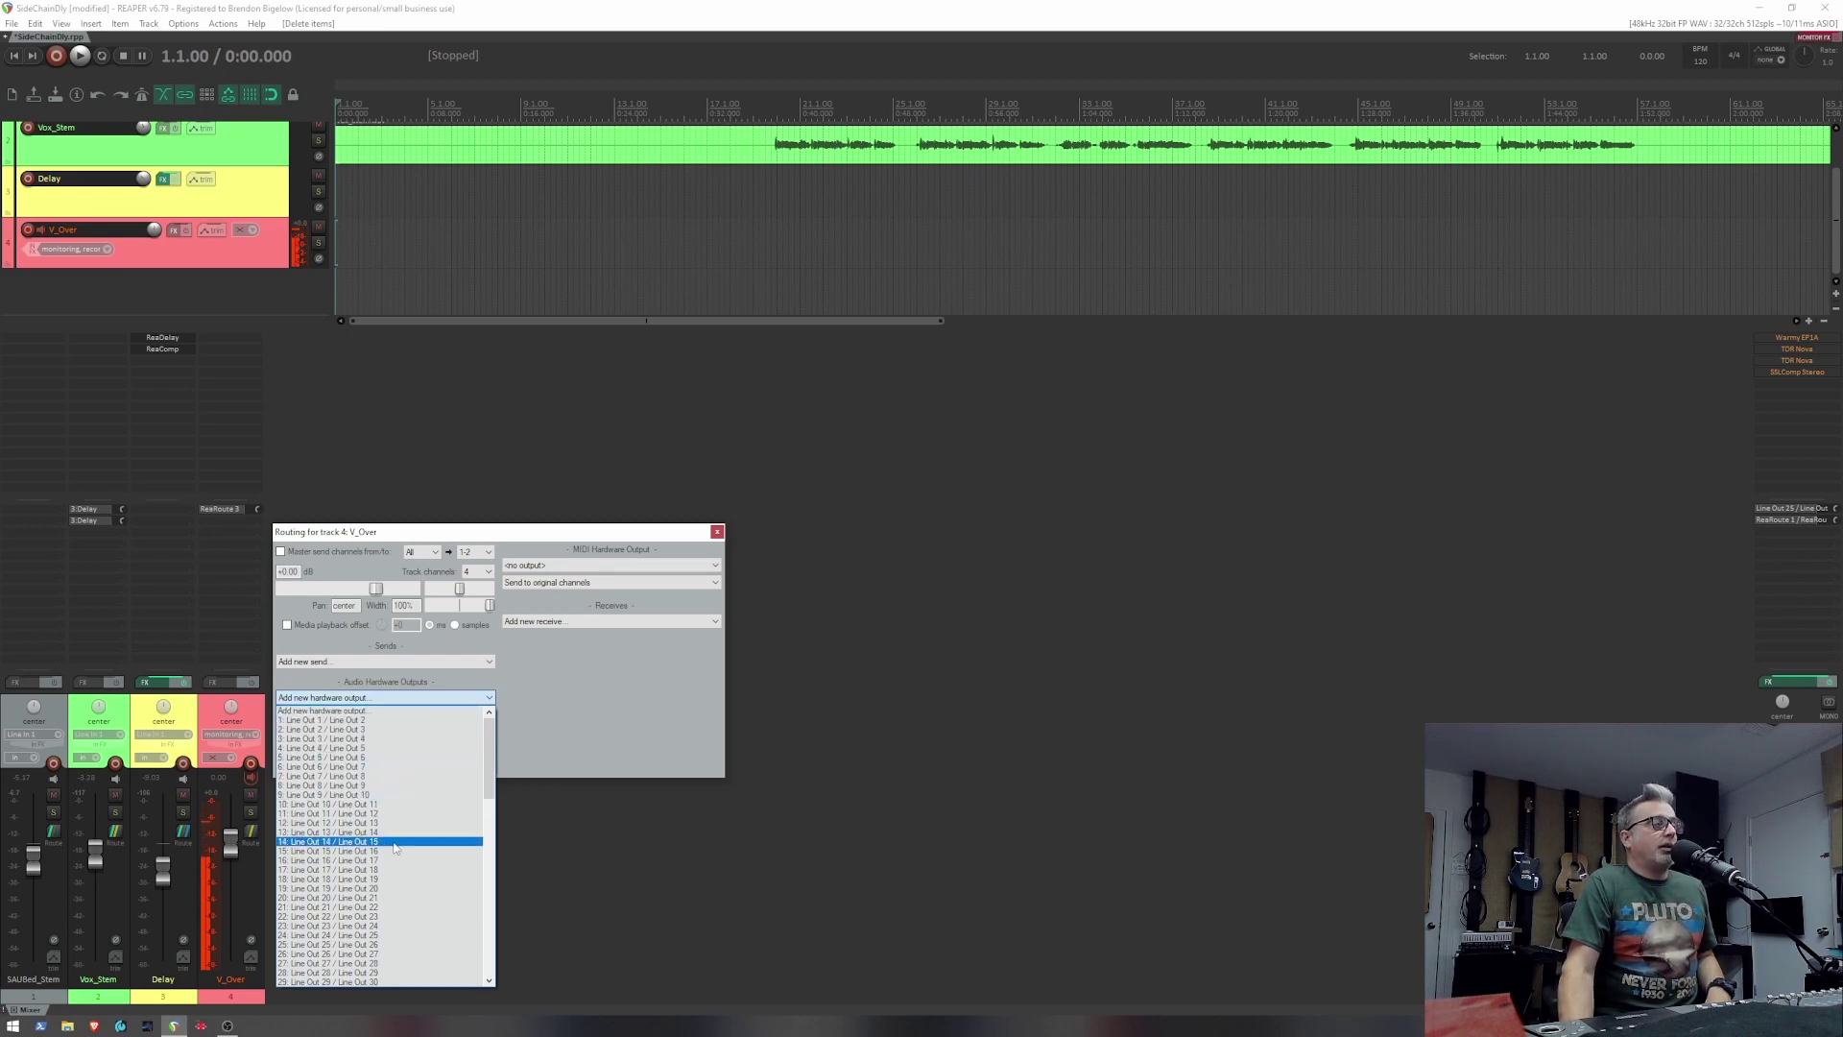
scroll(394, 846, "down", 4)
scroll(392, 853, "down", 5)
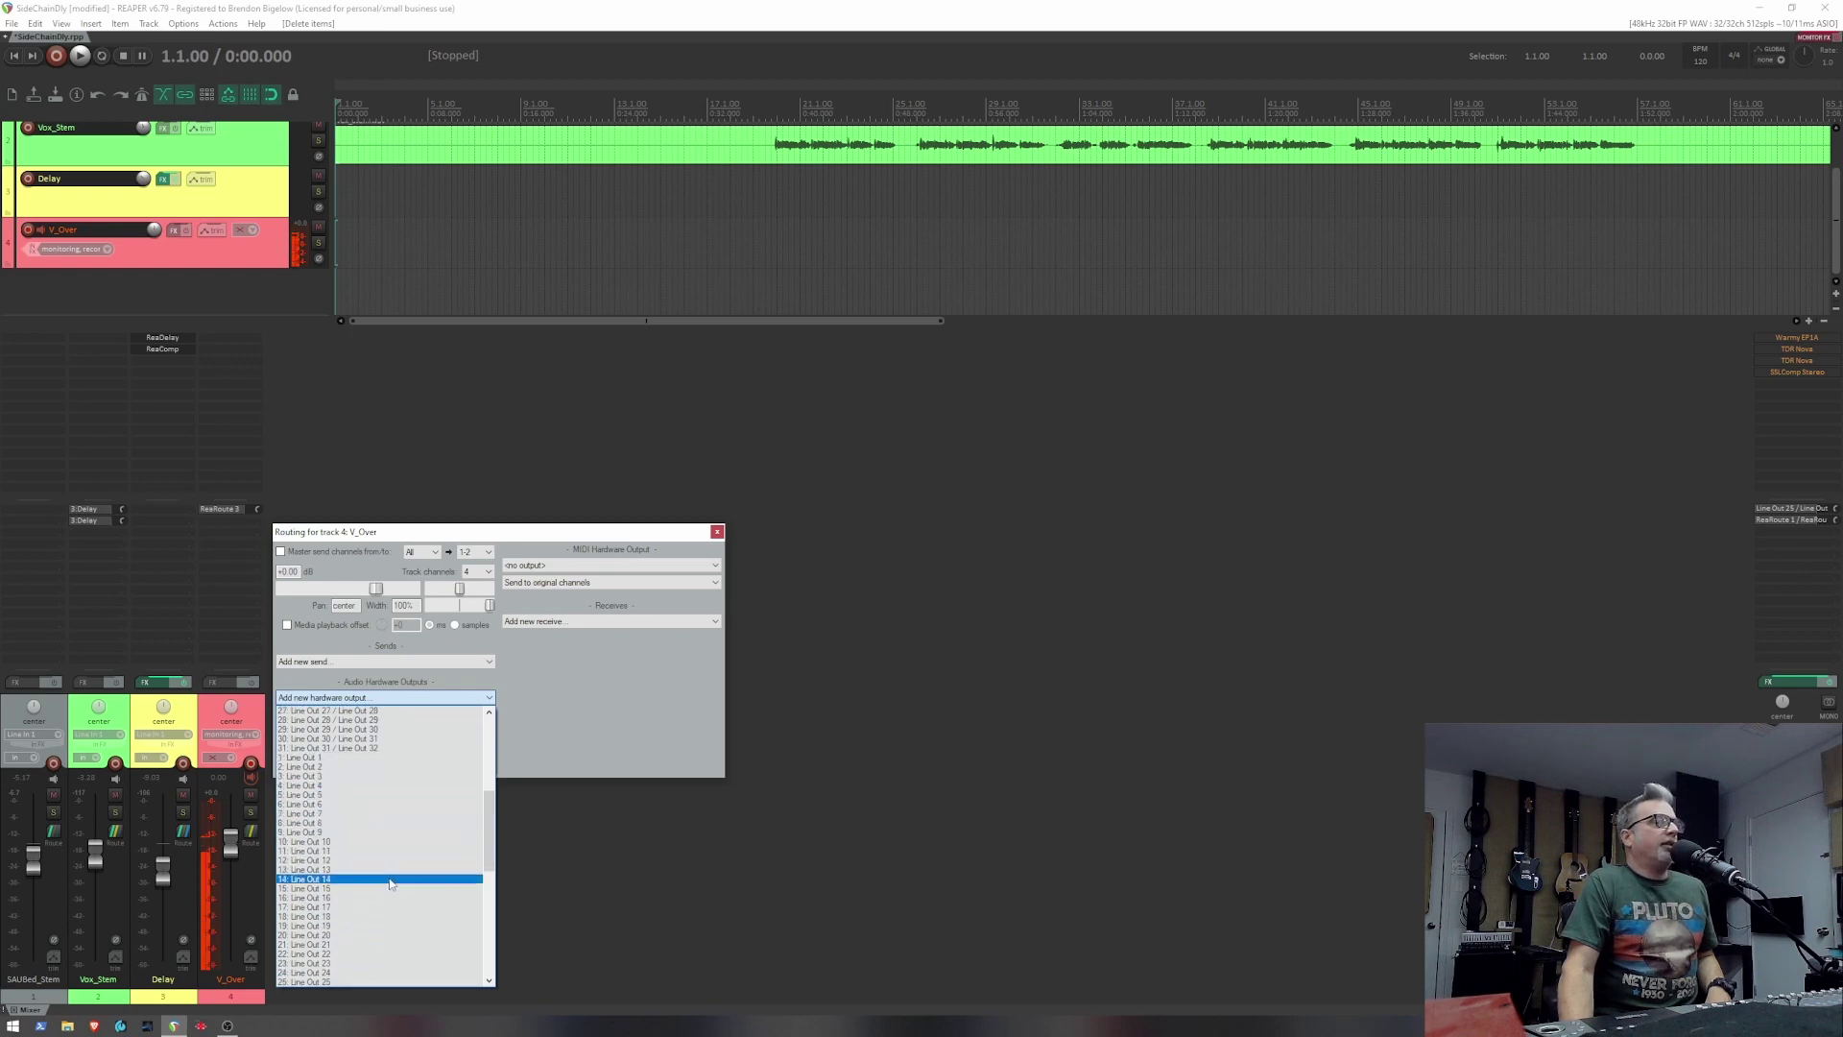
scroll(389, 874, "down", 7)
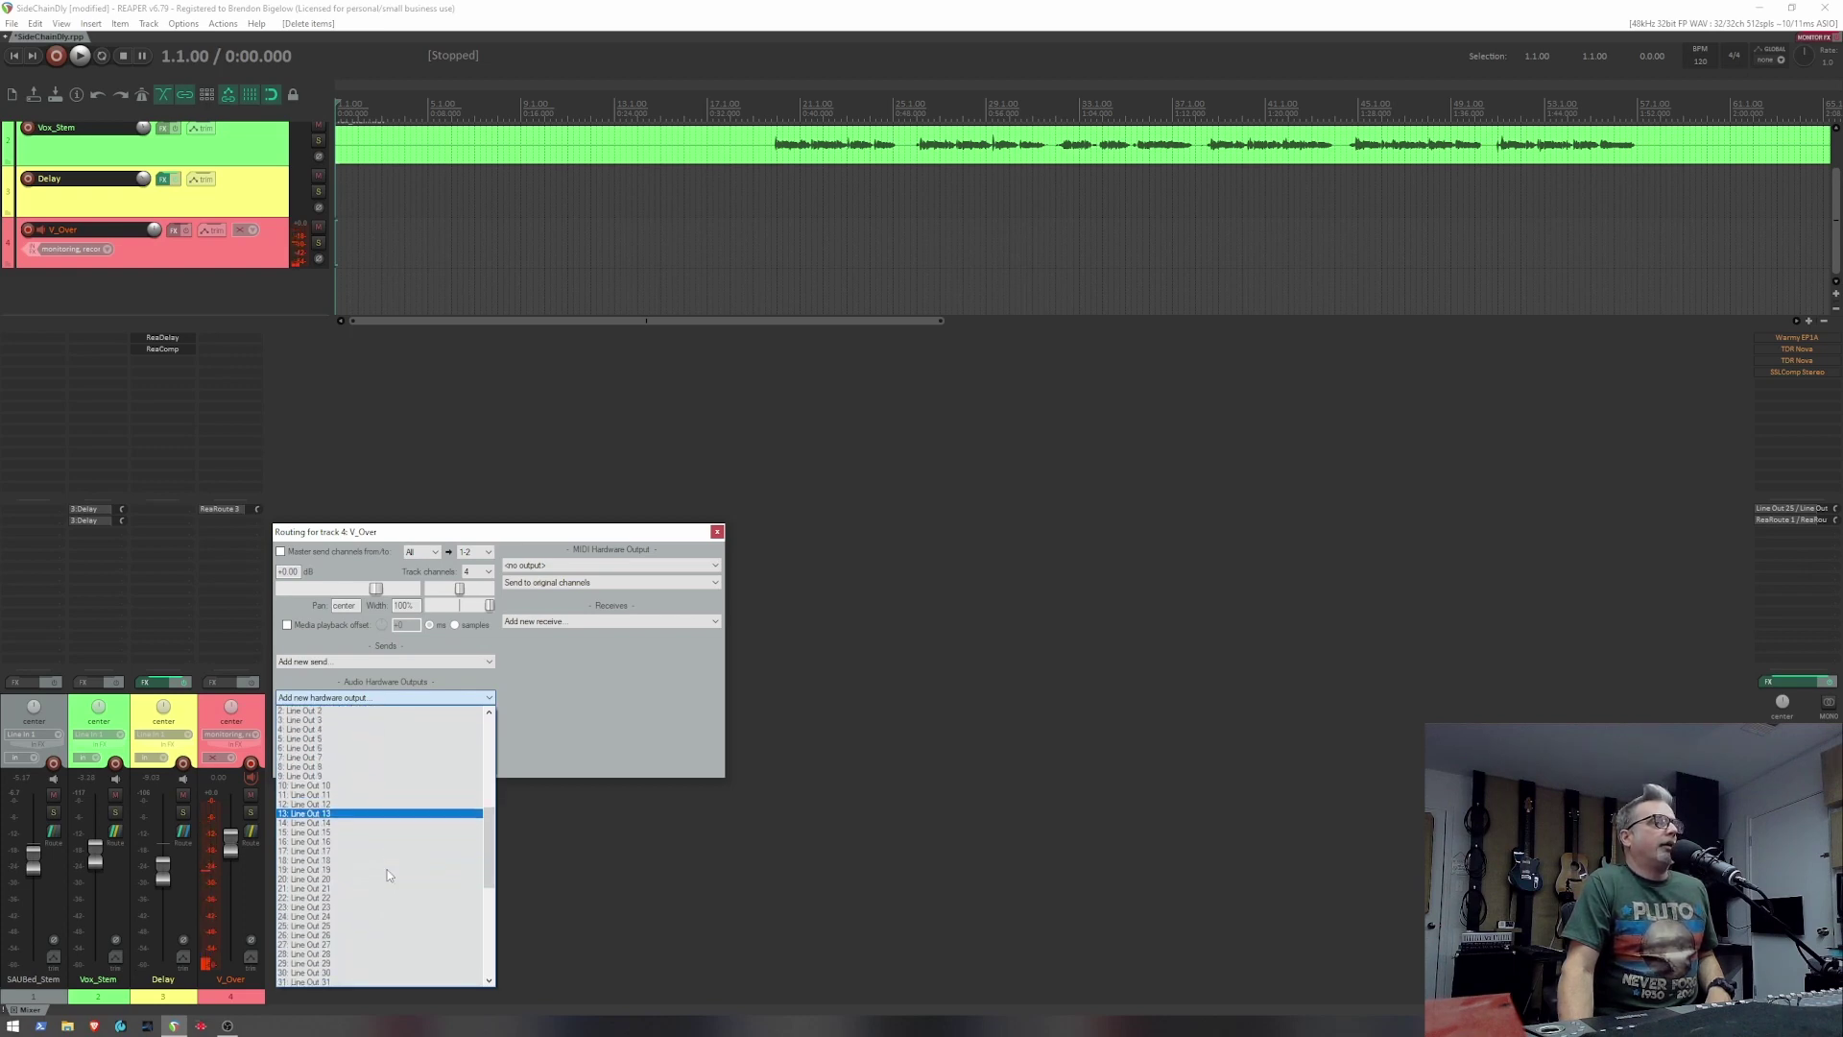
scroll(388, 870, "down", 4)
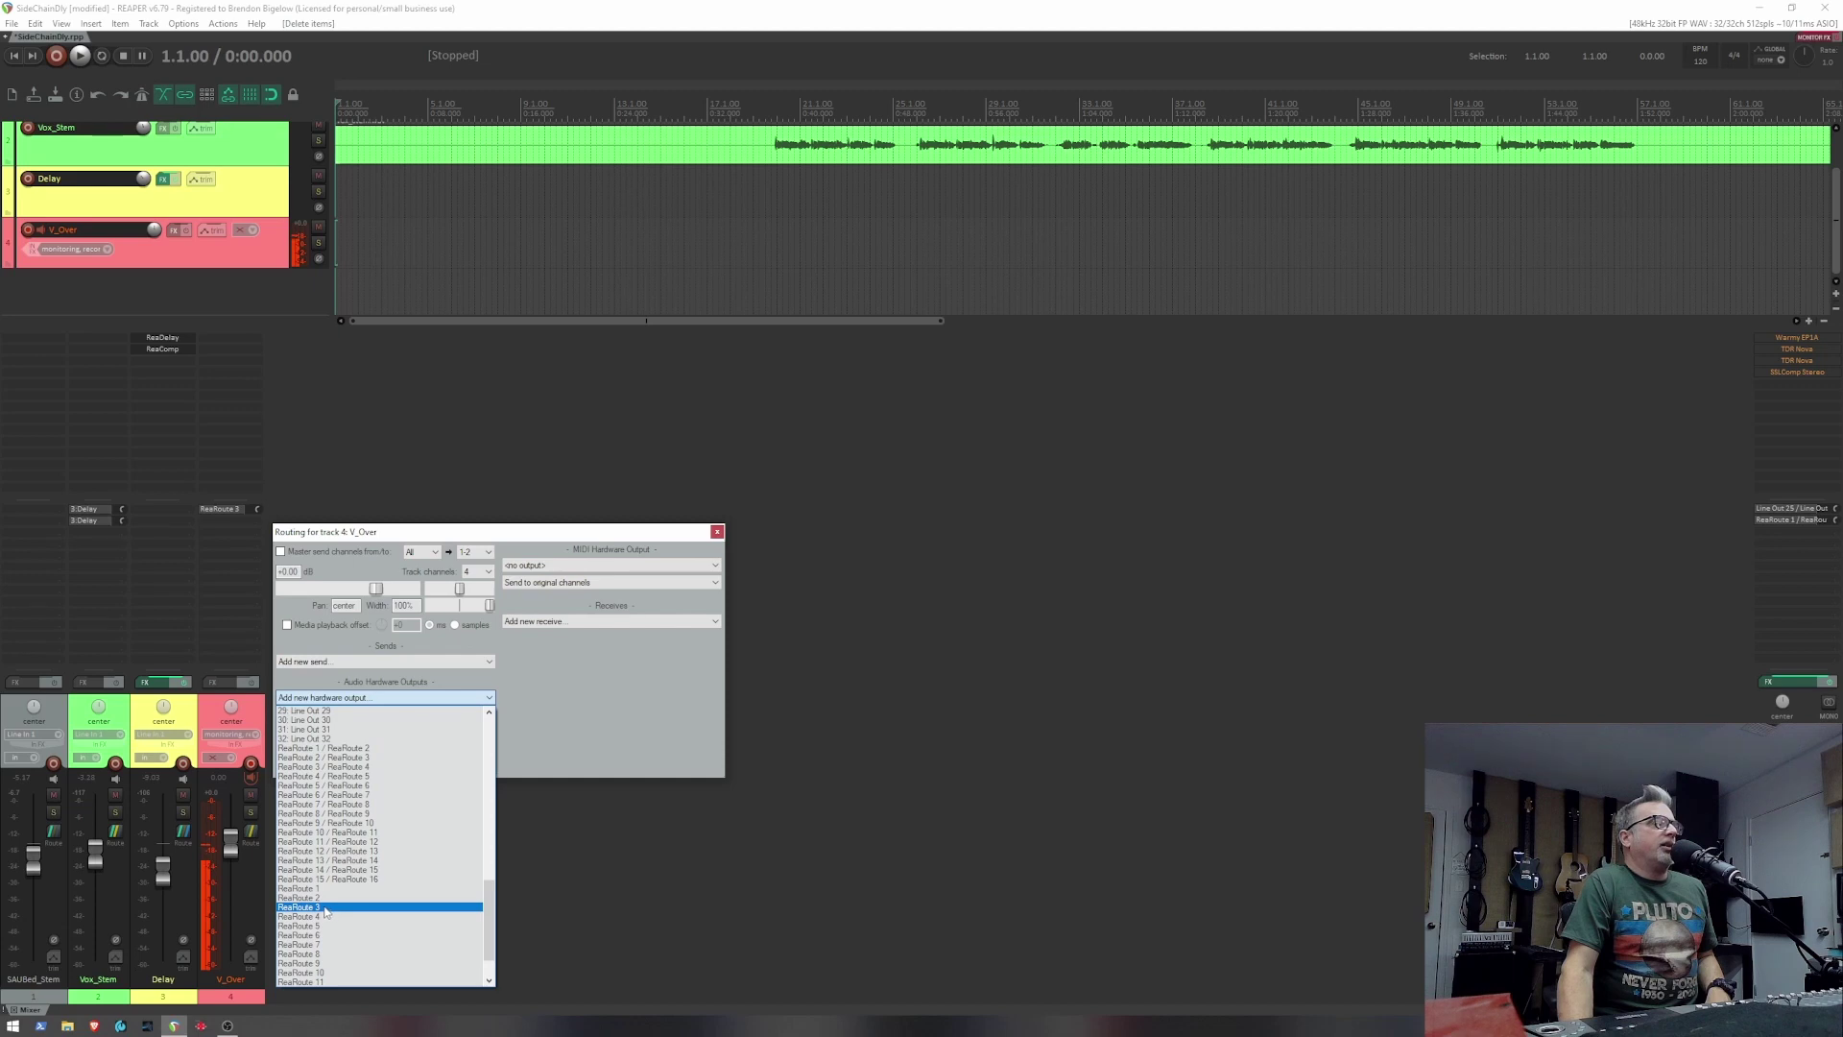
left_click(718, 533)
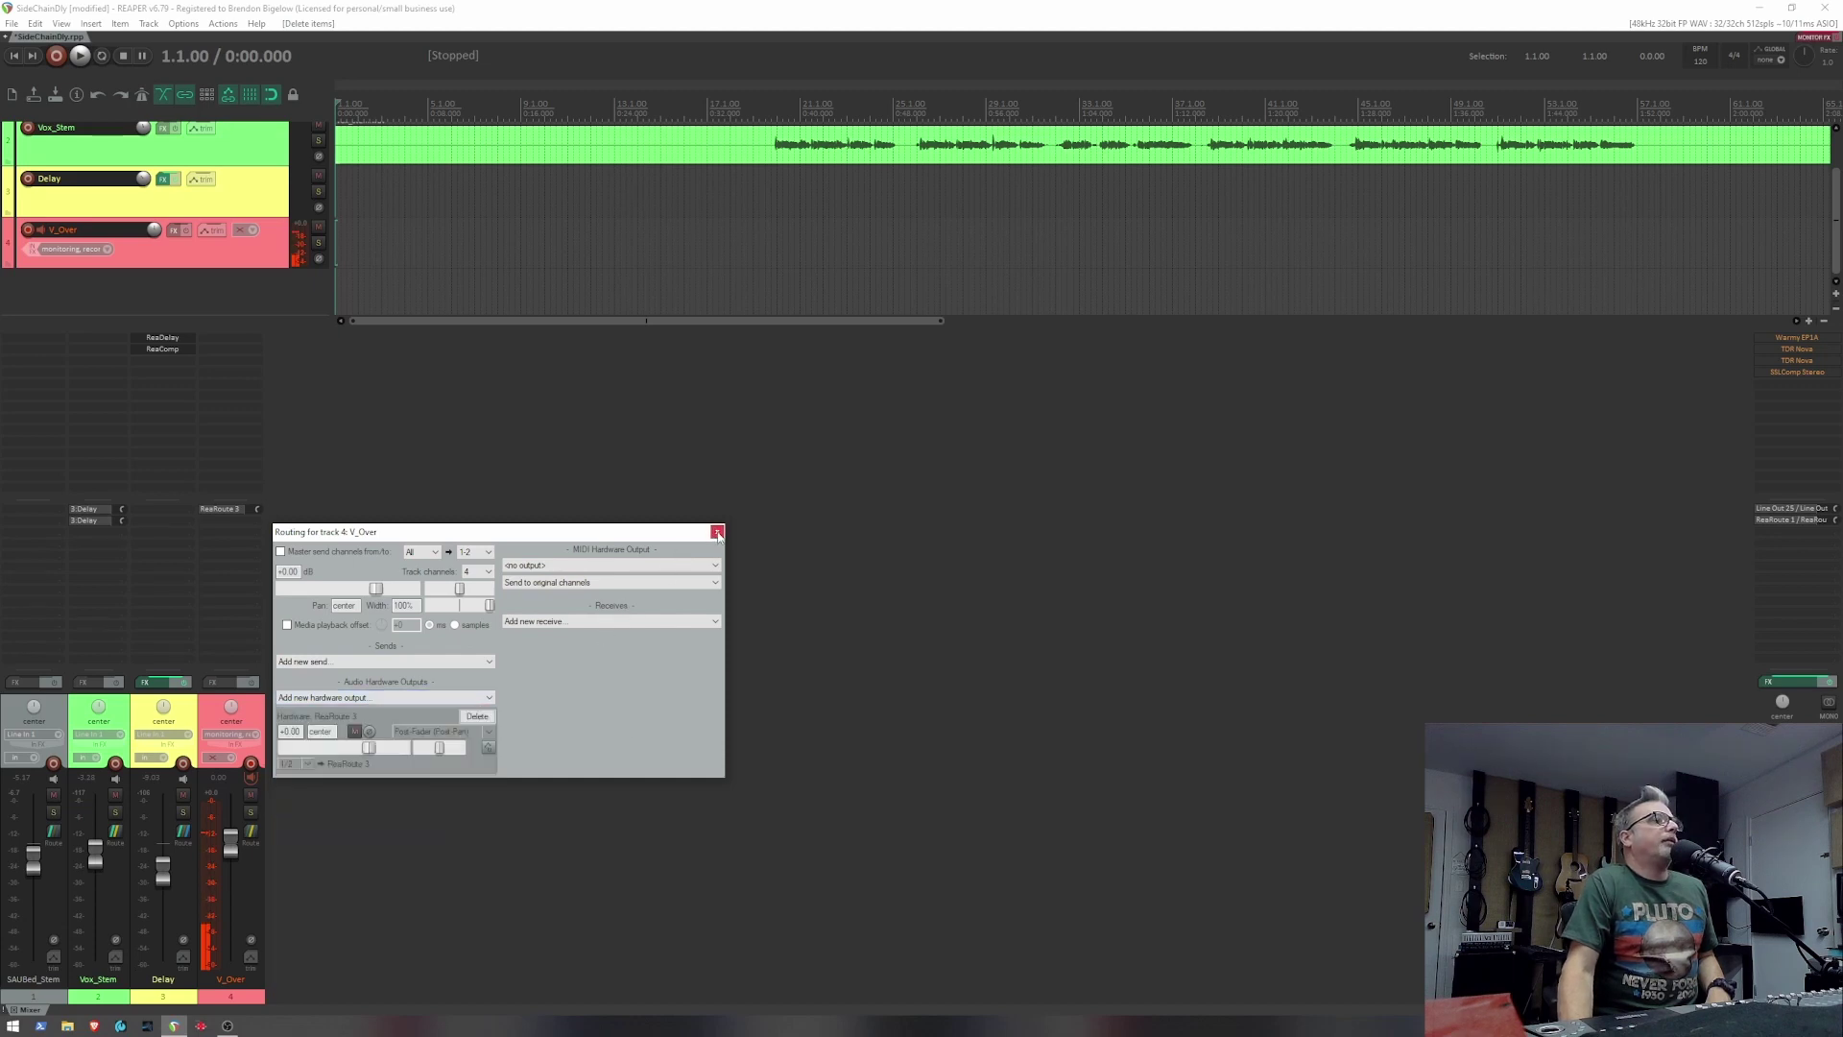
left_click(717, 532)
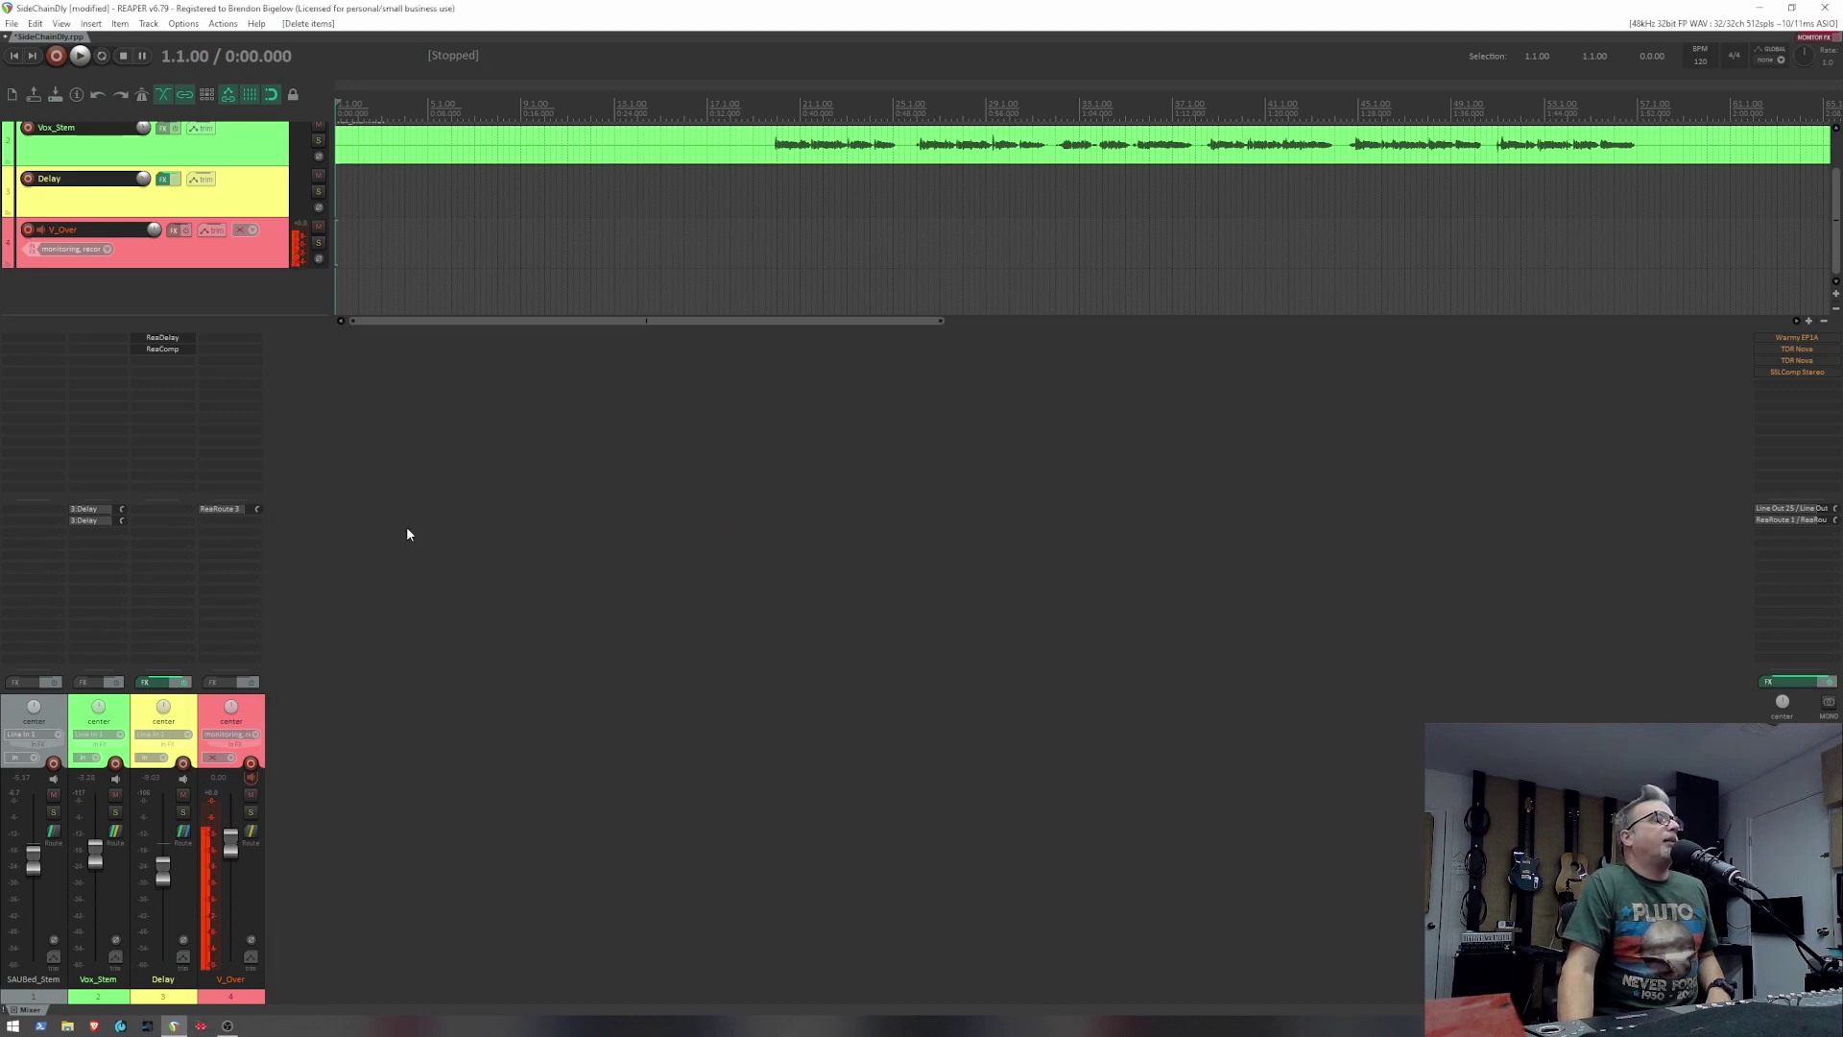
left_click(209, 512)
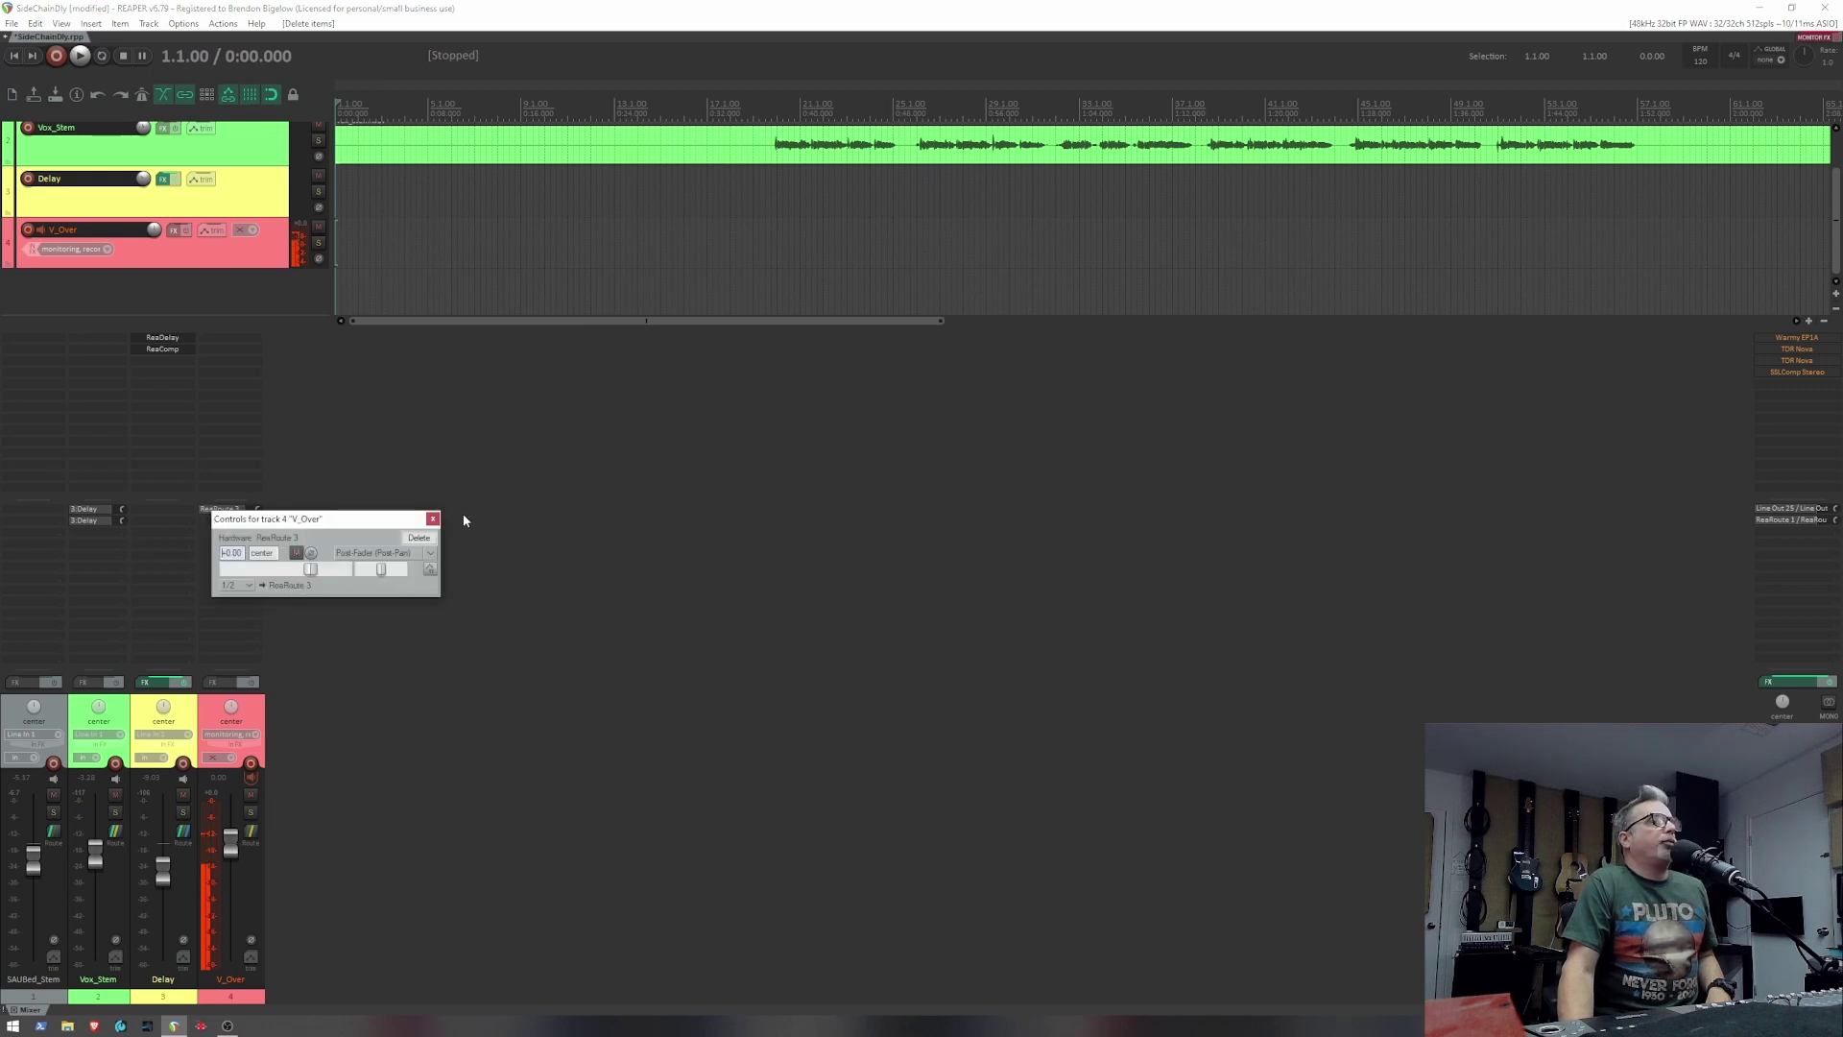
left_click(433, 519)
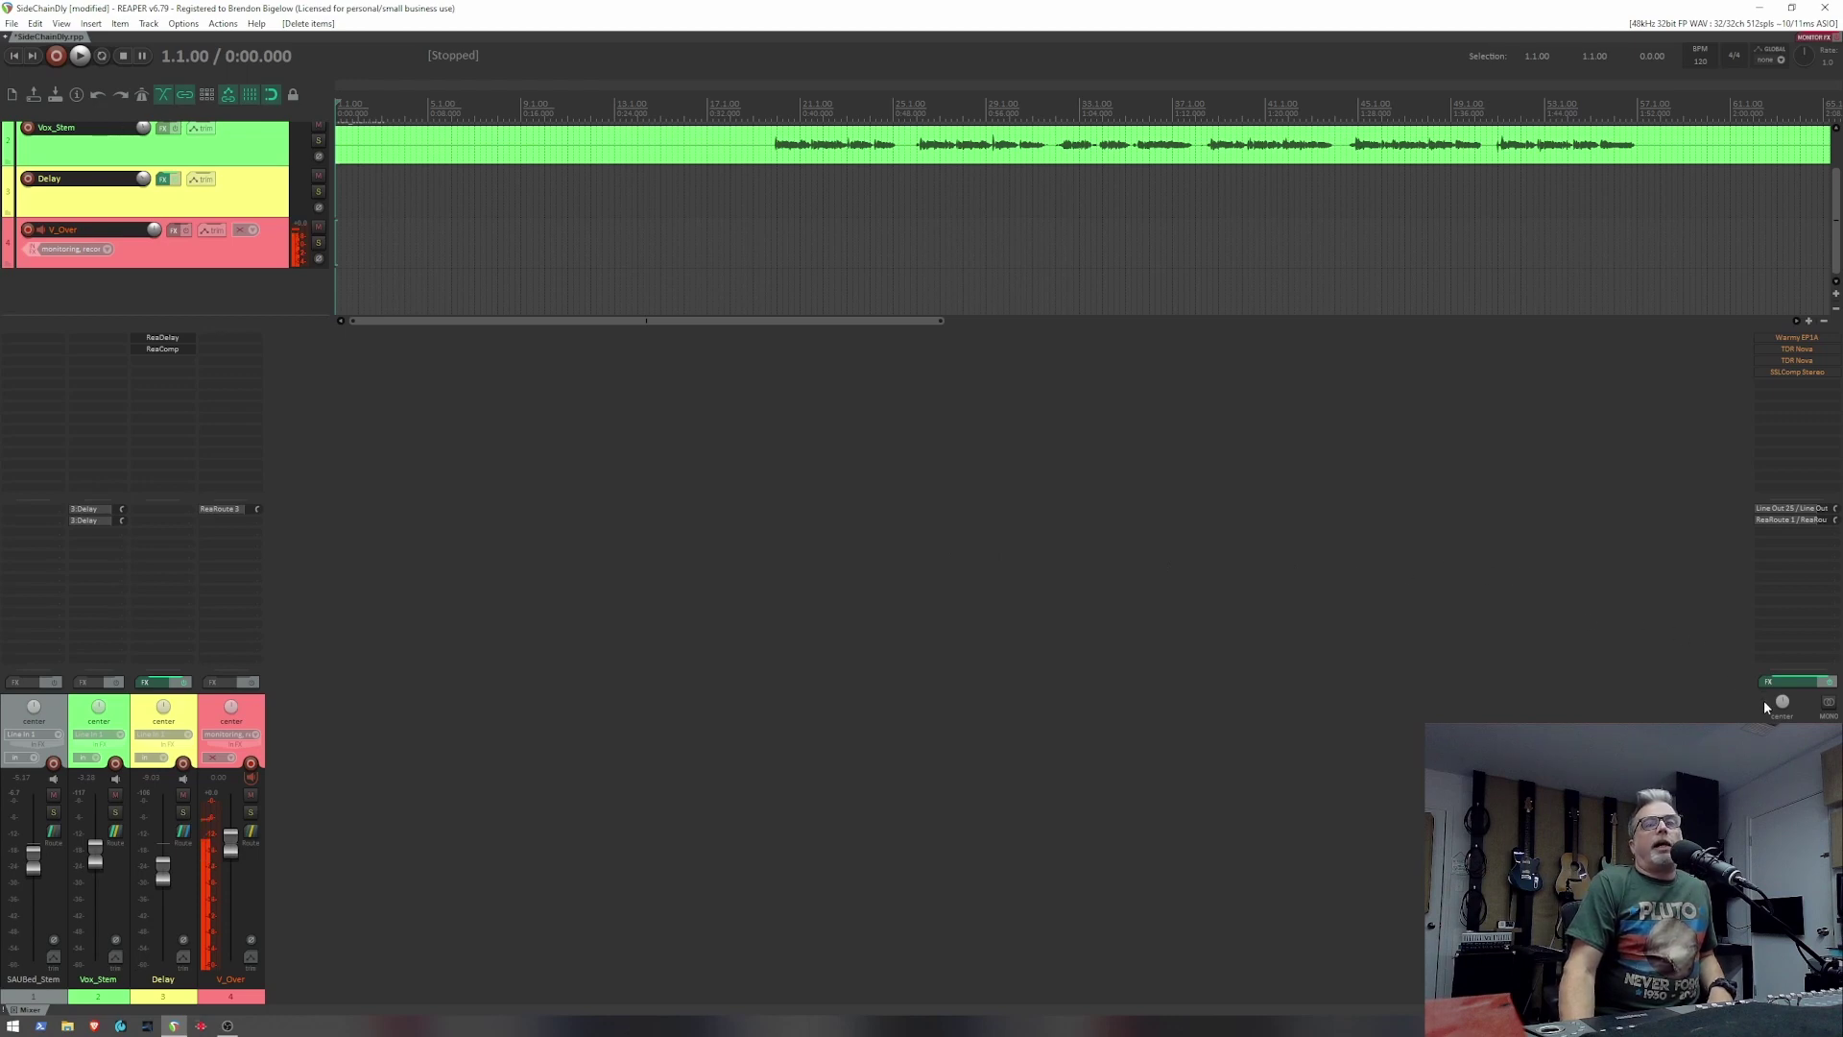
Inspect the master track's two hardware outputs, Line Out 25 / Line Out 26 and ReaRoute 1 / ReaRoute 2, closing each without changes
left_click(1796, 510)
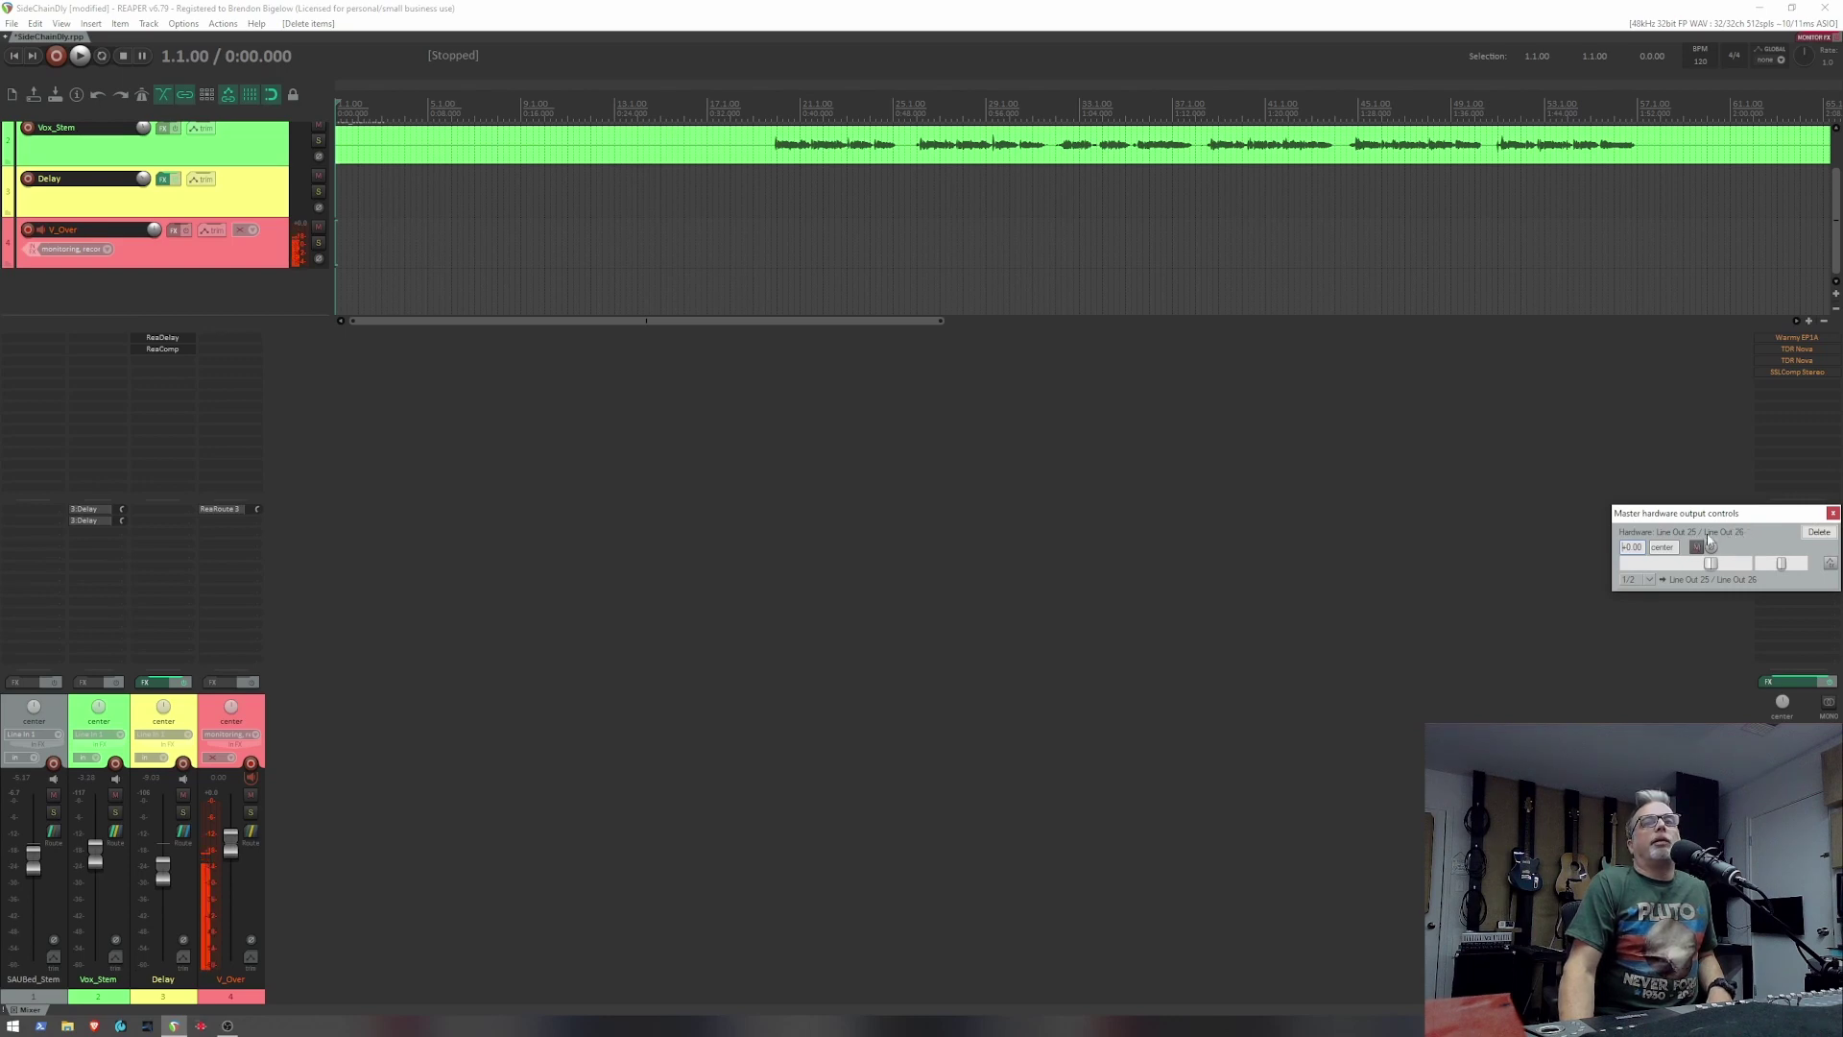
left_click(1833, 515)
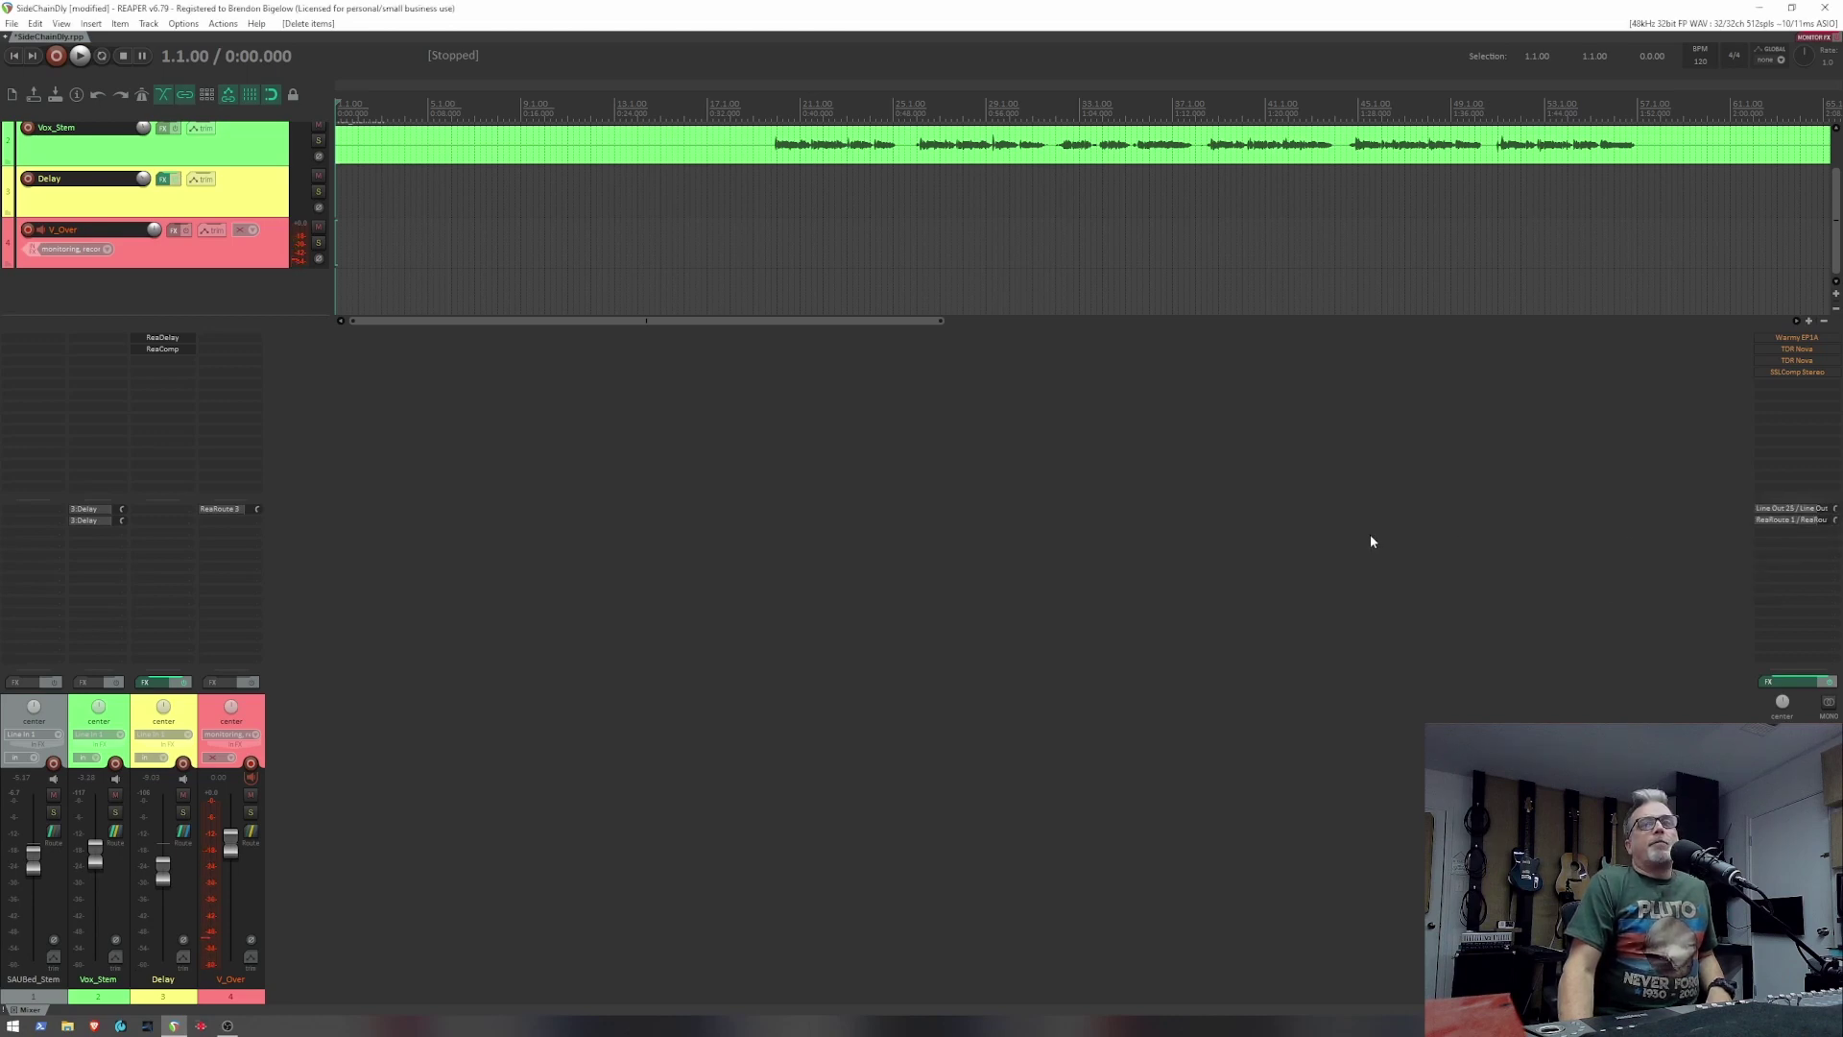
left_click(1798, 520)
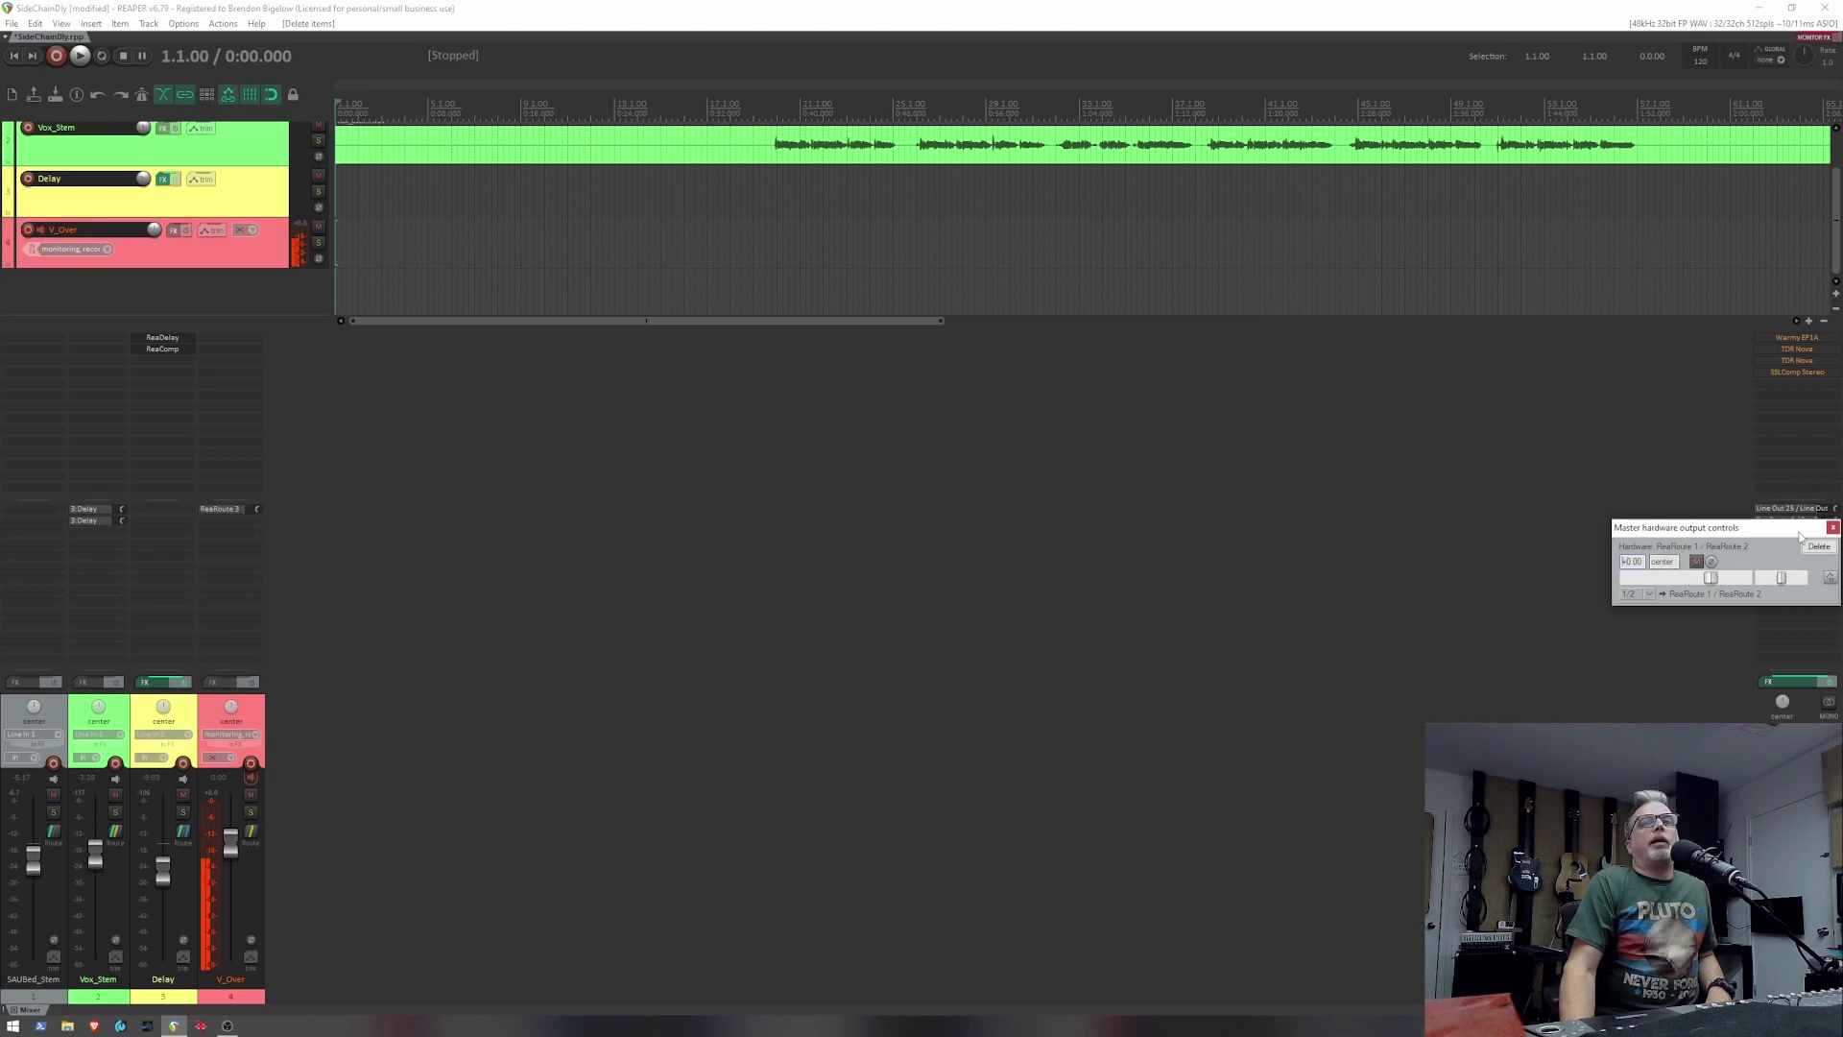
left_click(1832, 529)
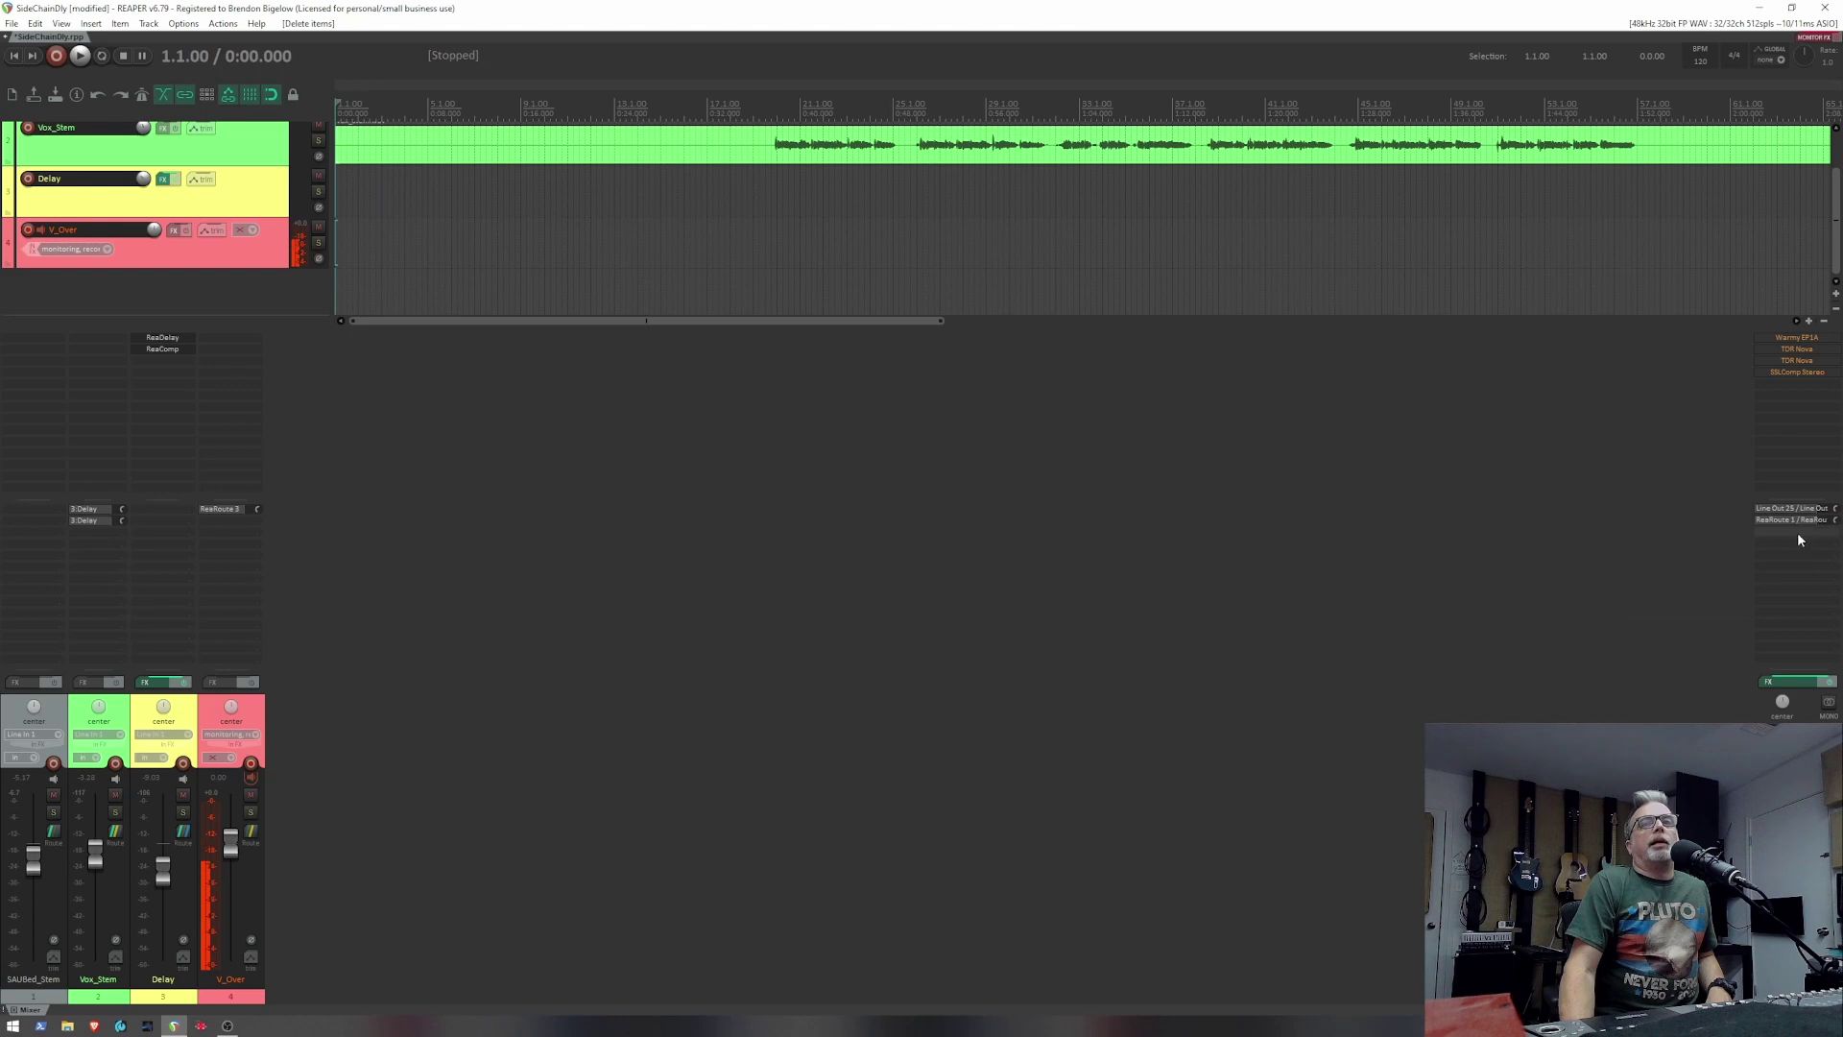
Browse the hardware outputs available to the master track as far as ReaRoute 1 / ReaRoute 2, and close its outputs without adding one
left_click(1798, 535)
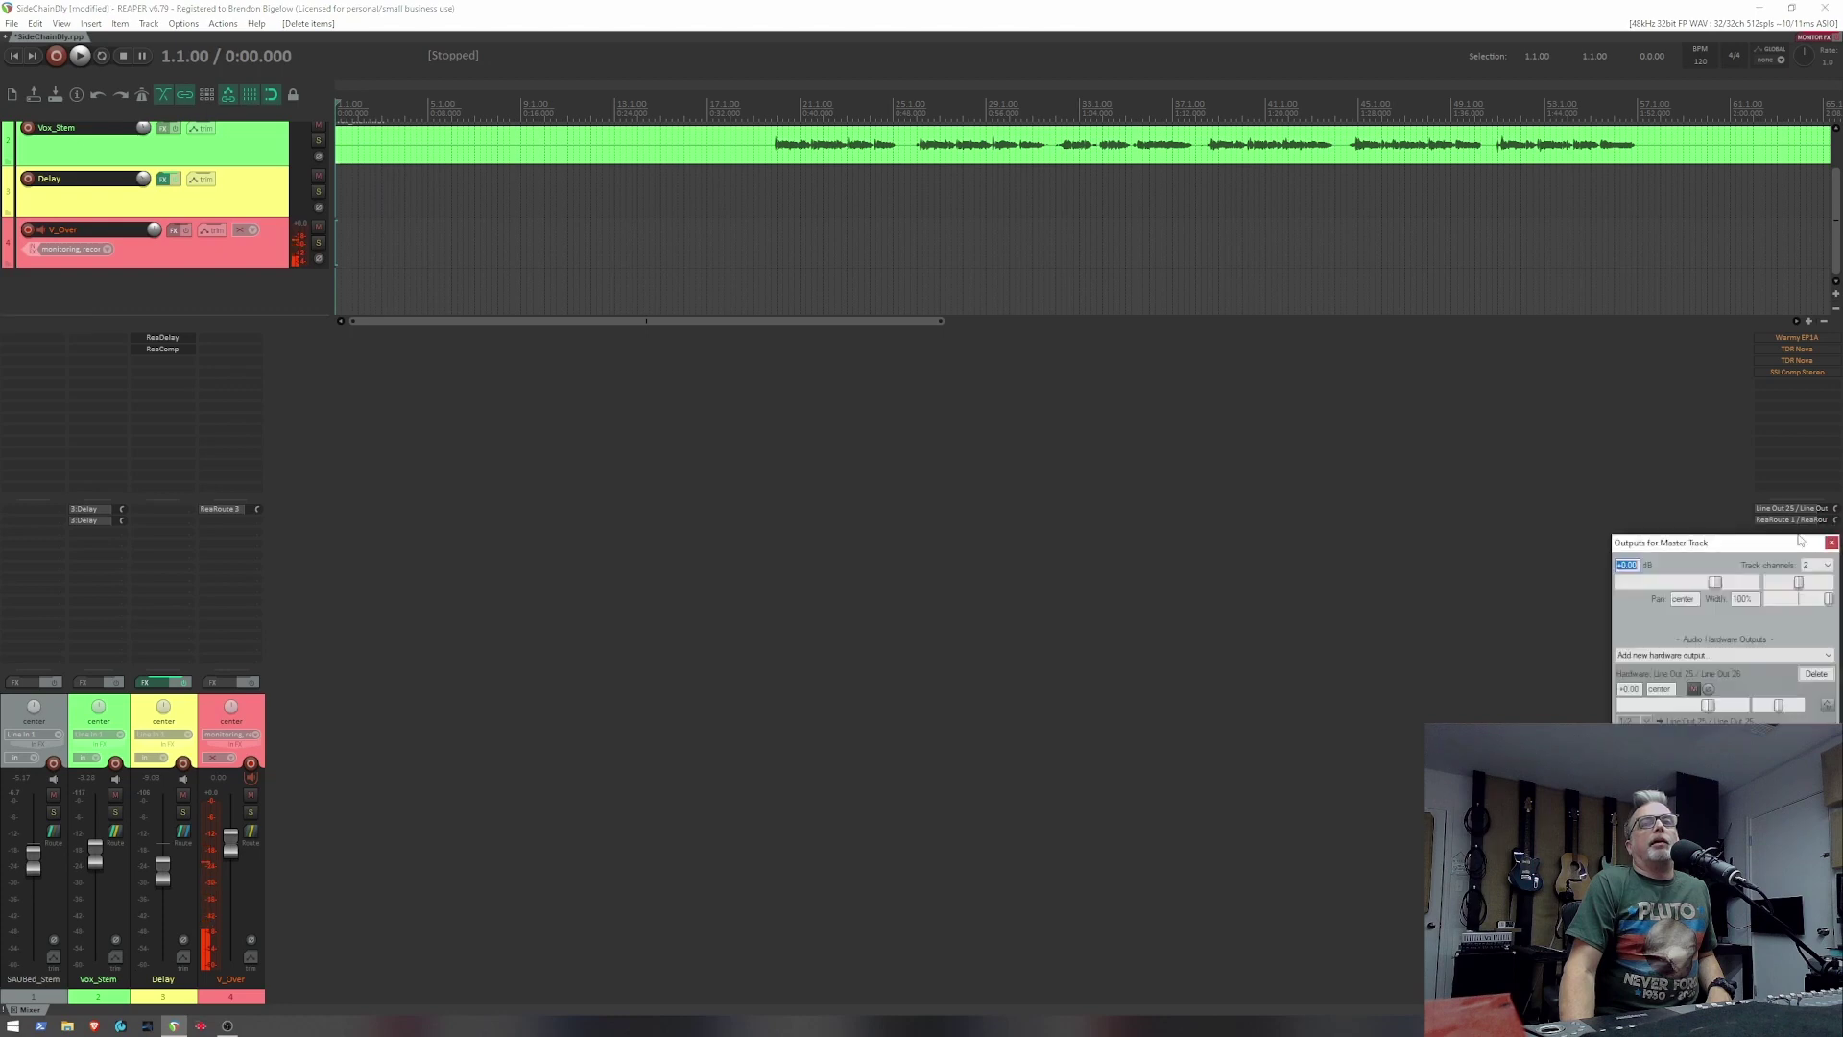
left_click(1706, 656)
scroll(1718, 692, "down", 2)
scroll(1683, 692, "down", 7)
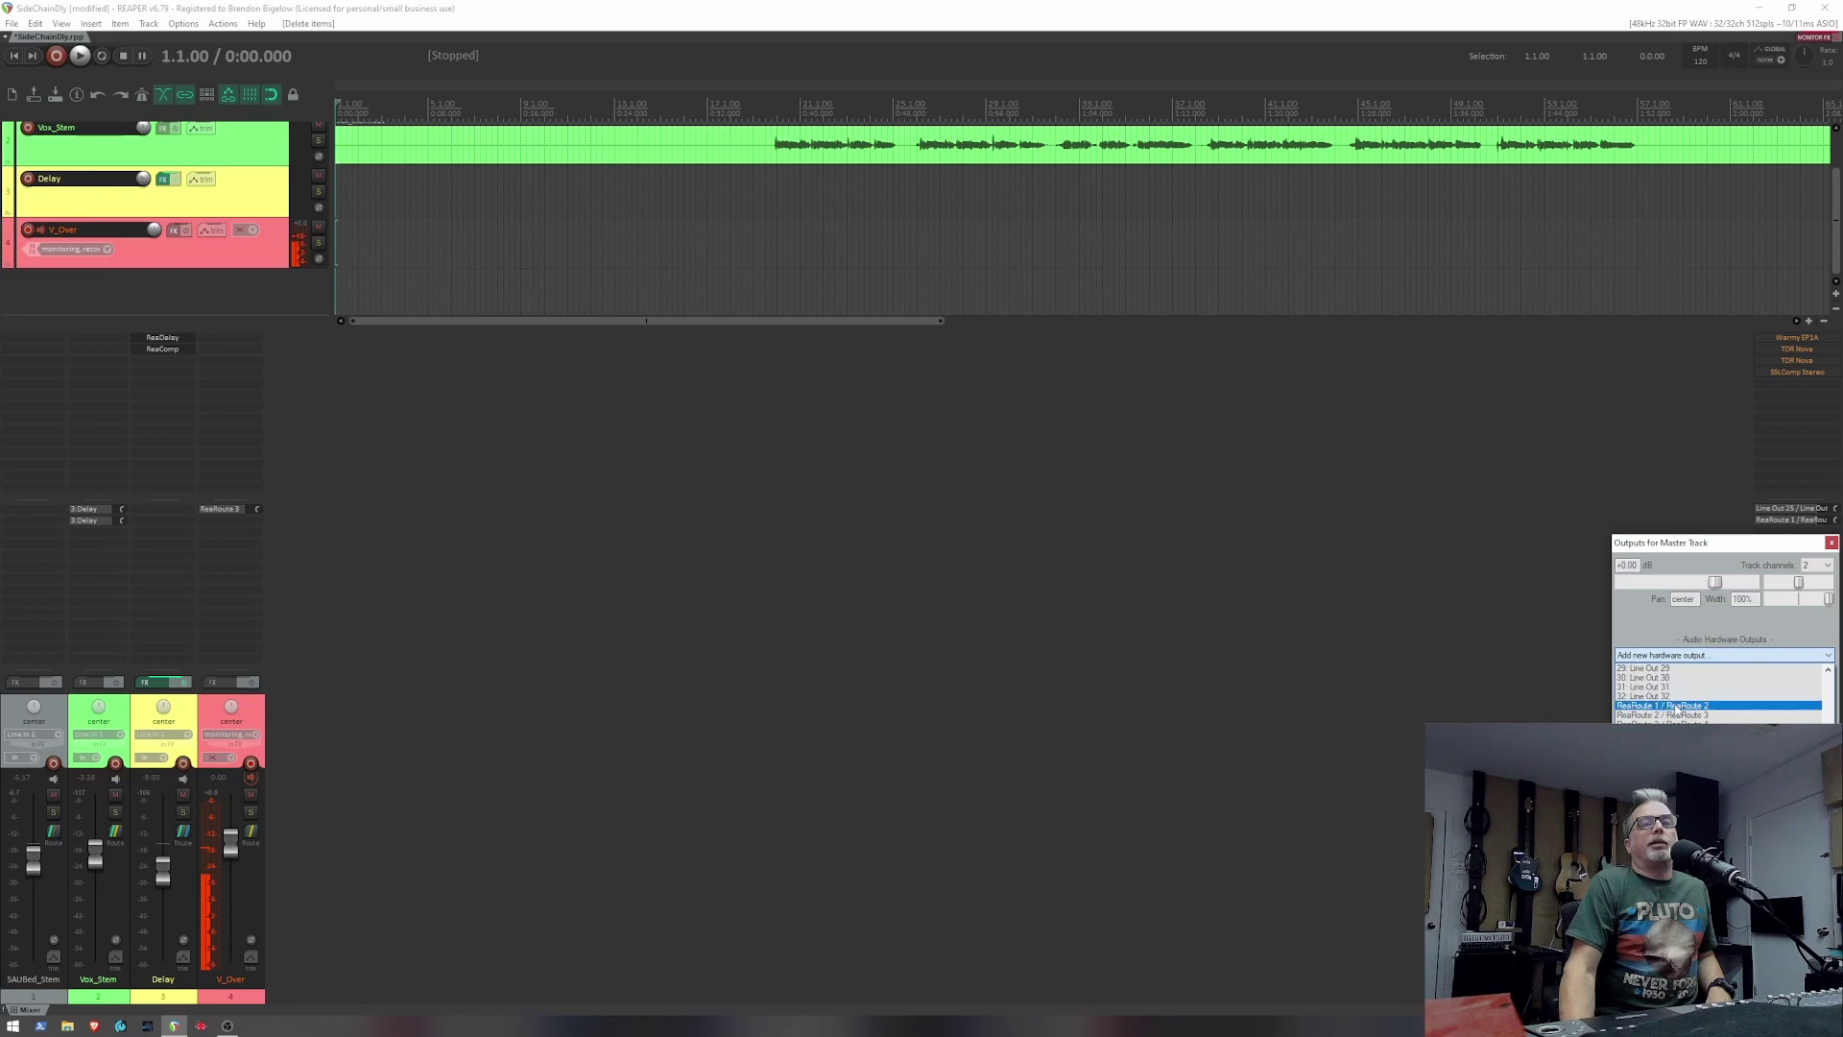
left_click(1835, 544)
left_click(1833, 544)
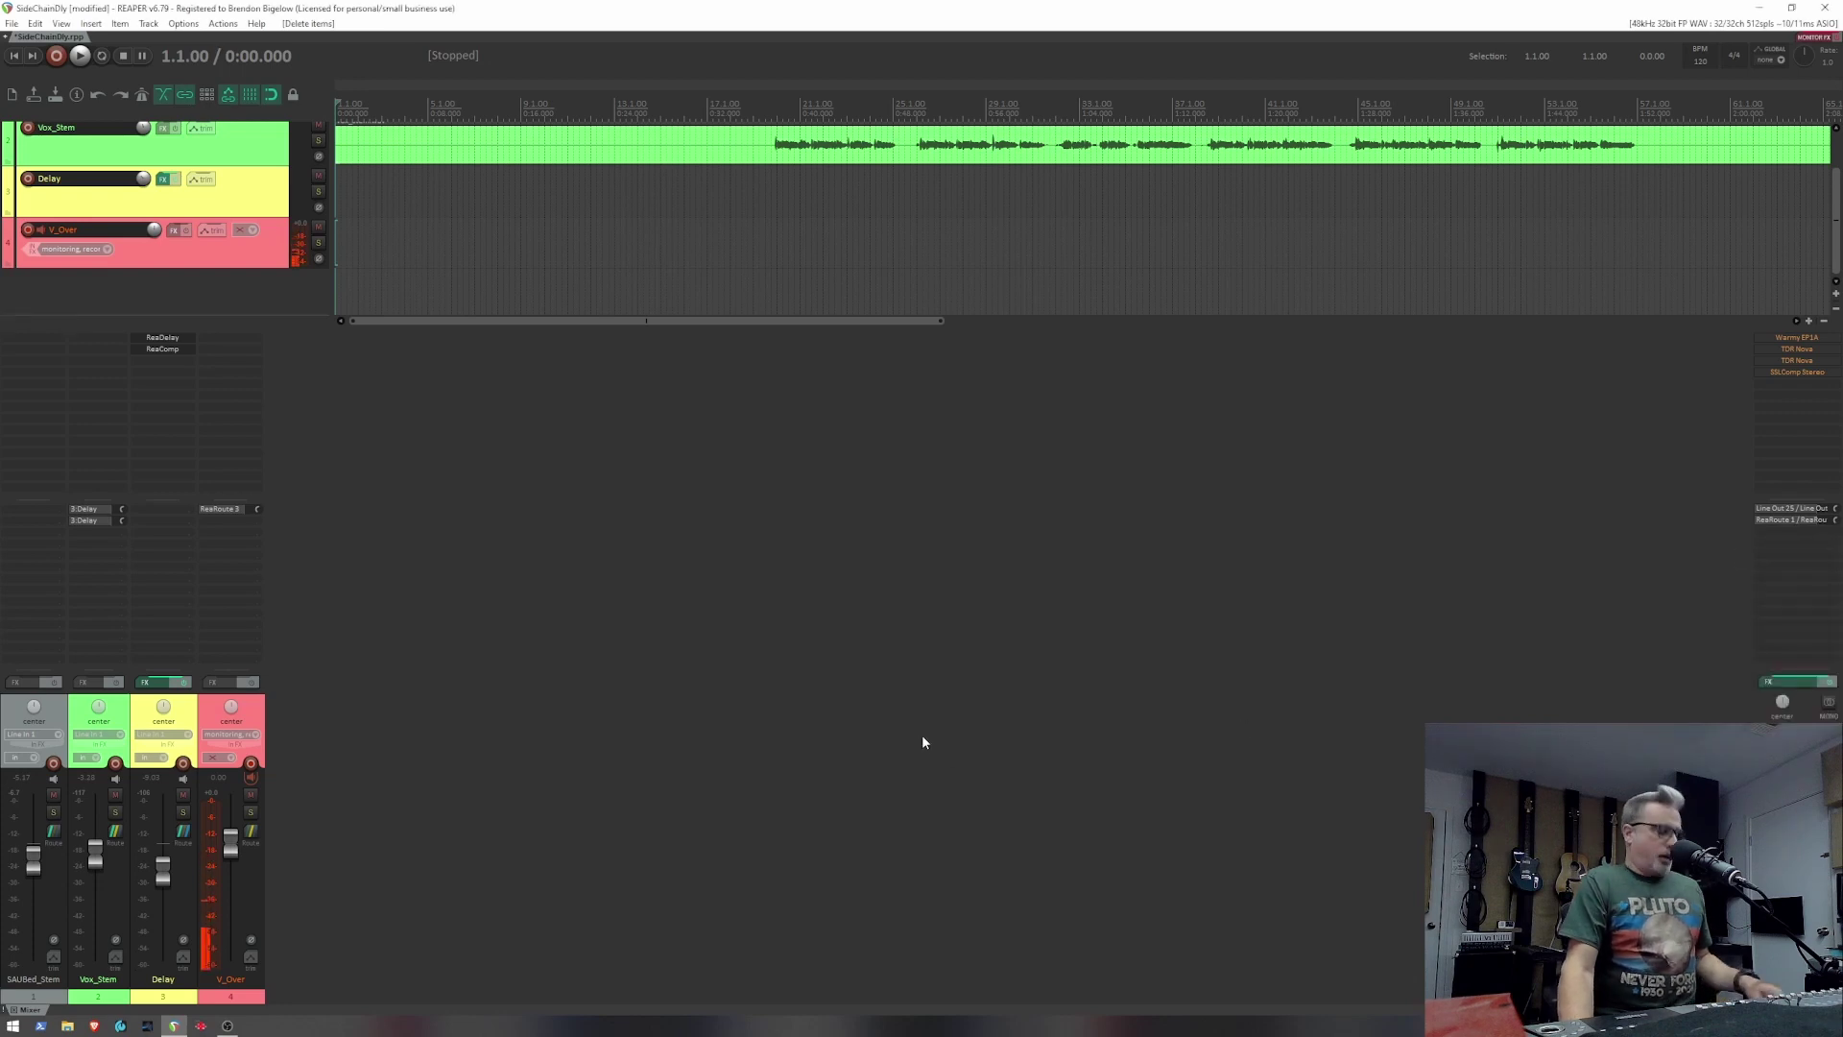
Switch to OBS and examine the ReaperOut source's device, format and ReaRoute channel assignments, closing its properties without changes
key("alt+Tab")
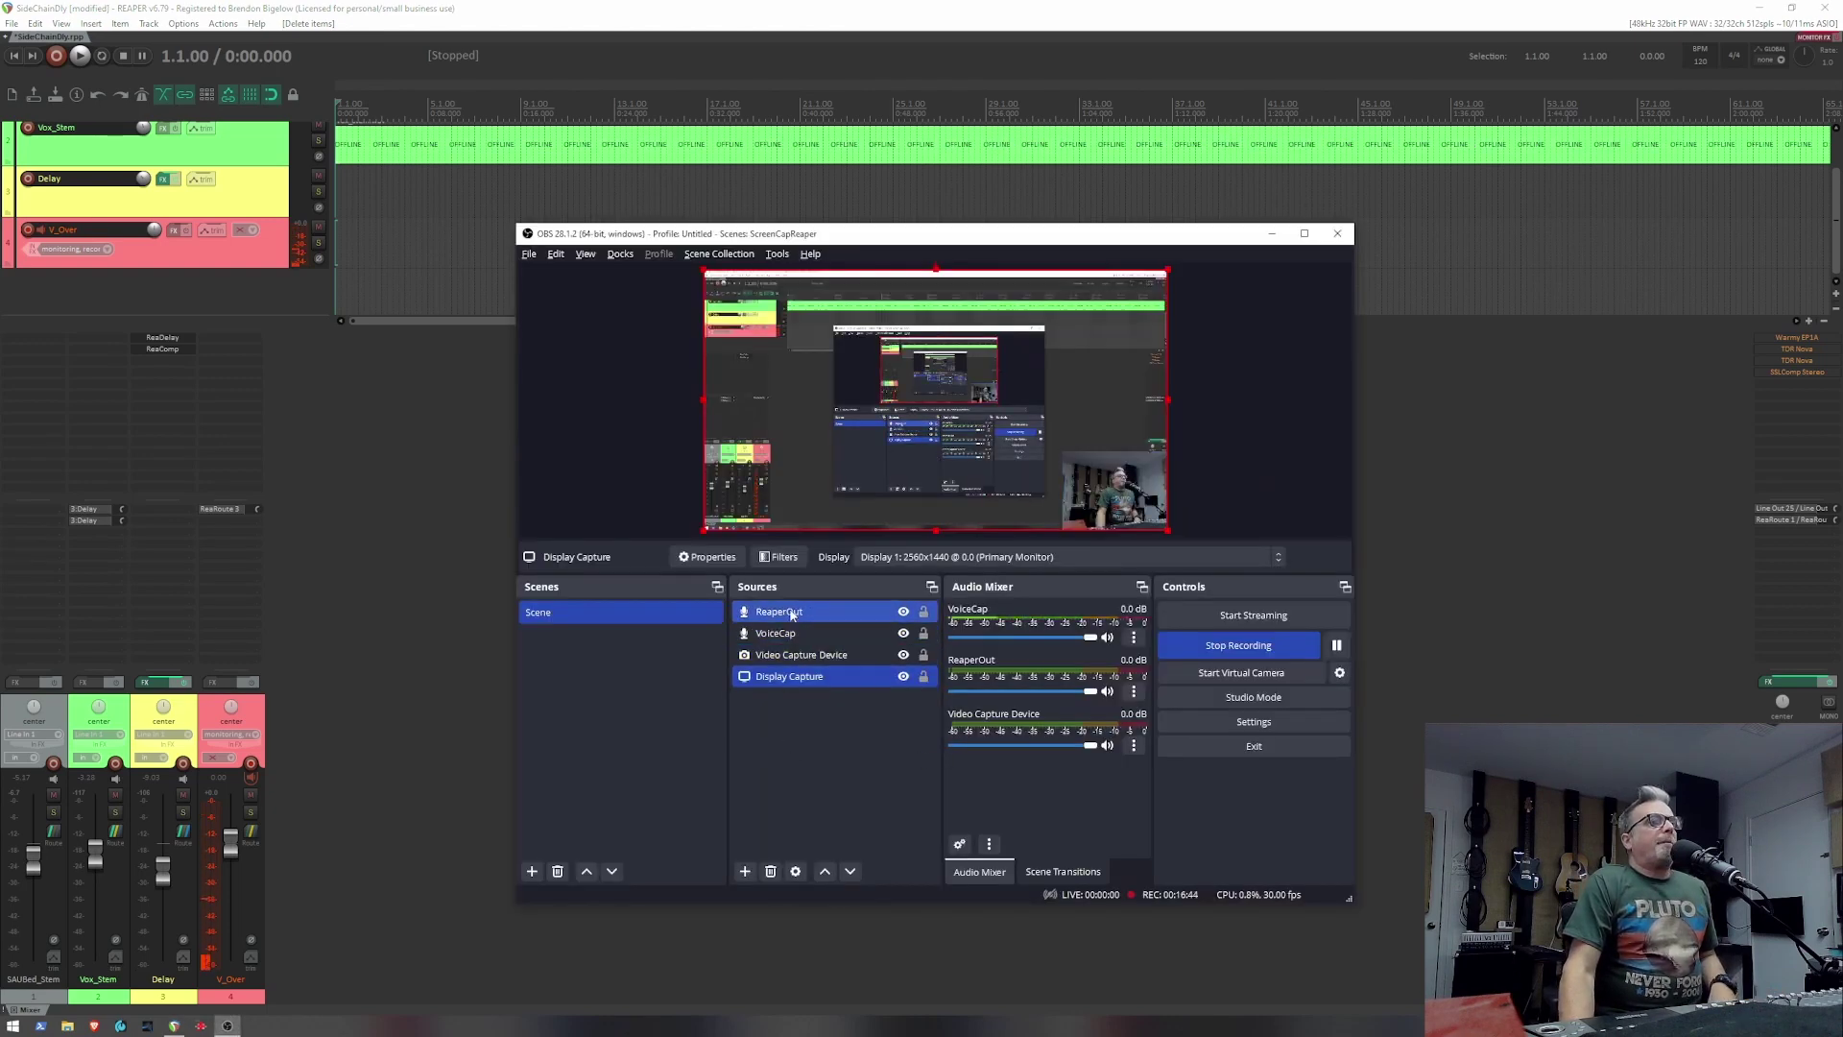
left_click(811, 613)
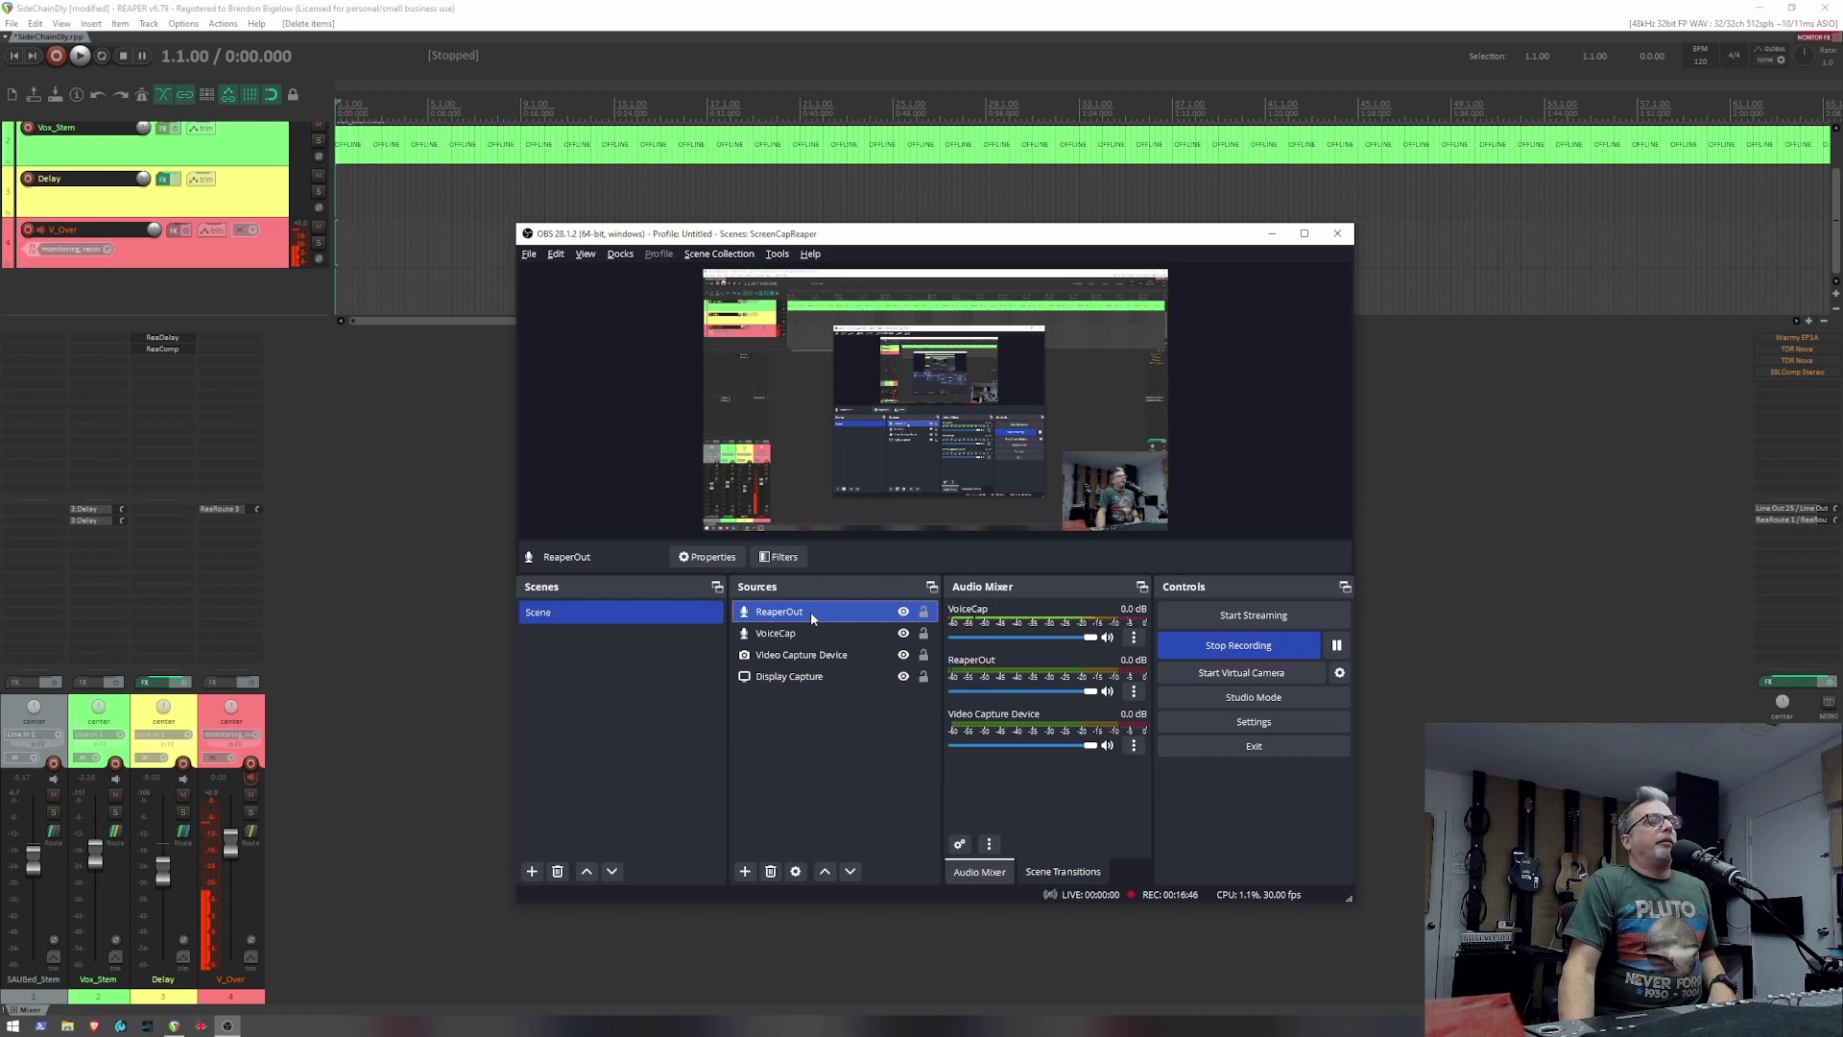
double_click(810, 613)
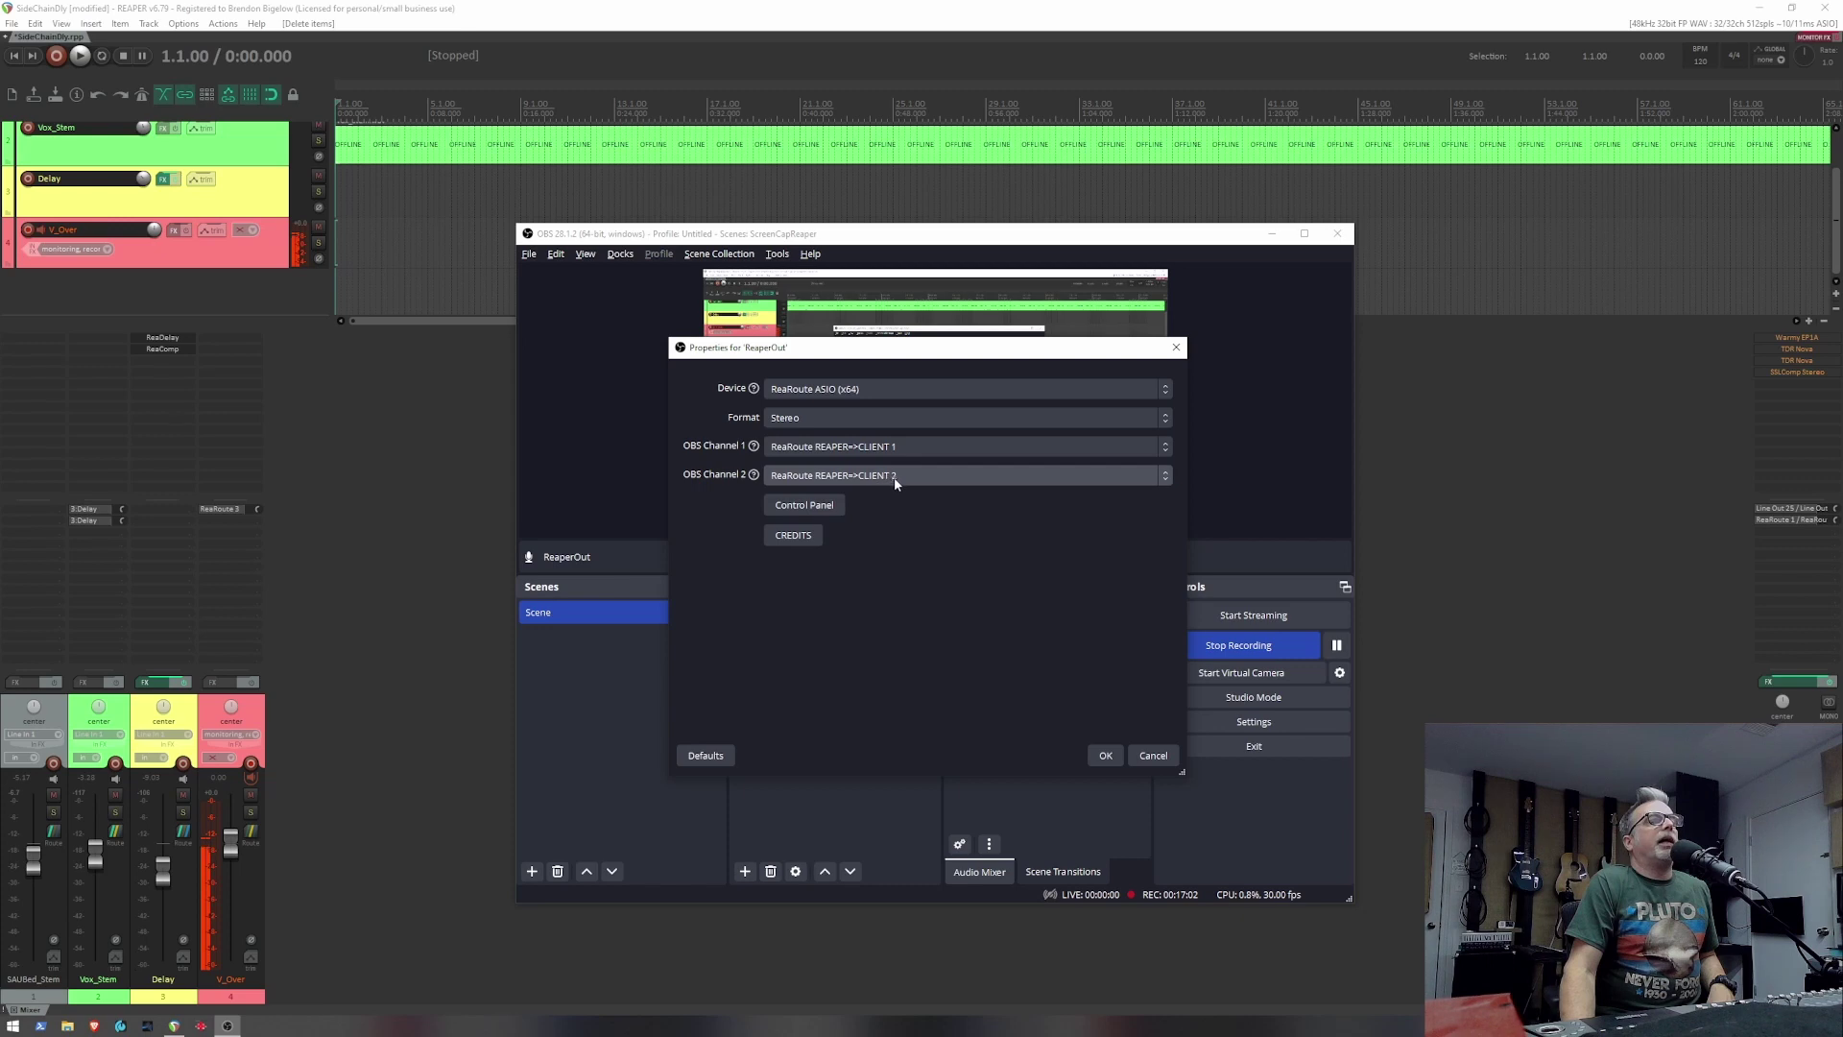
left_click(1177, 348)
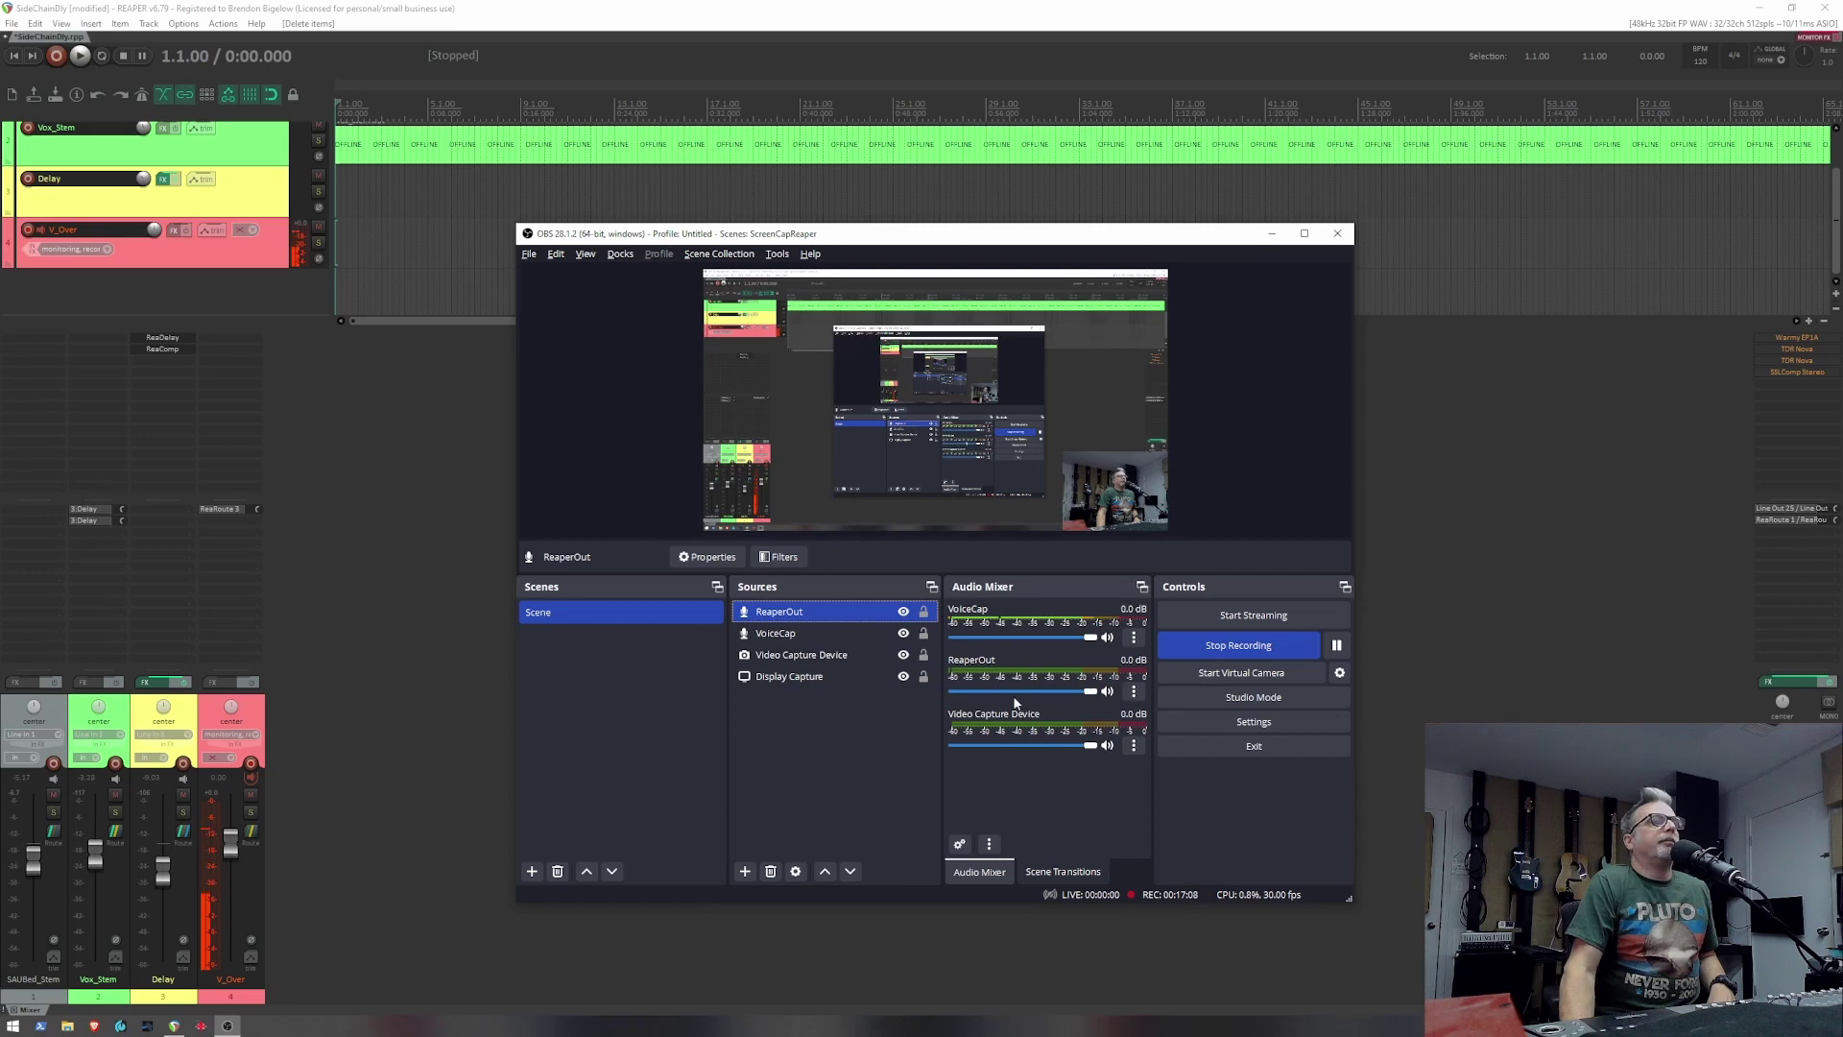
Examine the VoiceCap source's device, format and ReaRoute channel assignment, and close its properties without changes
left_click(788, 635)
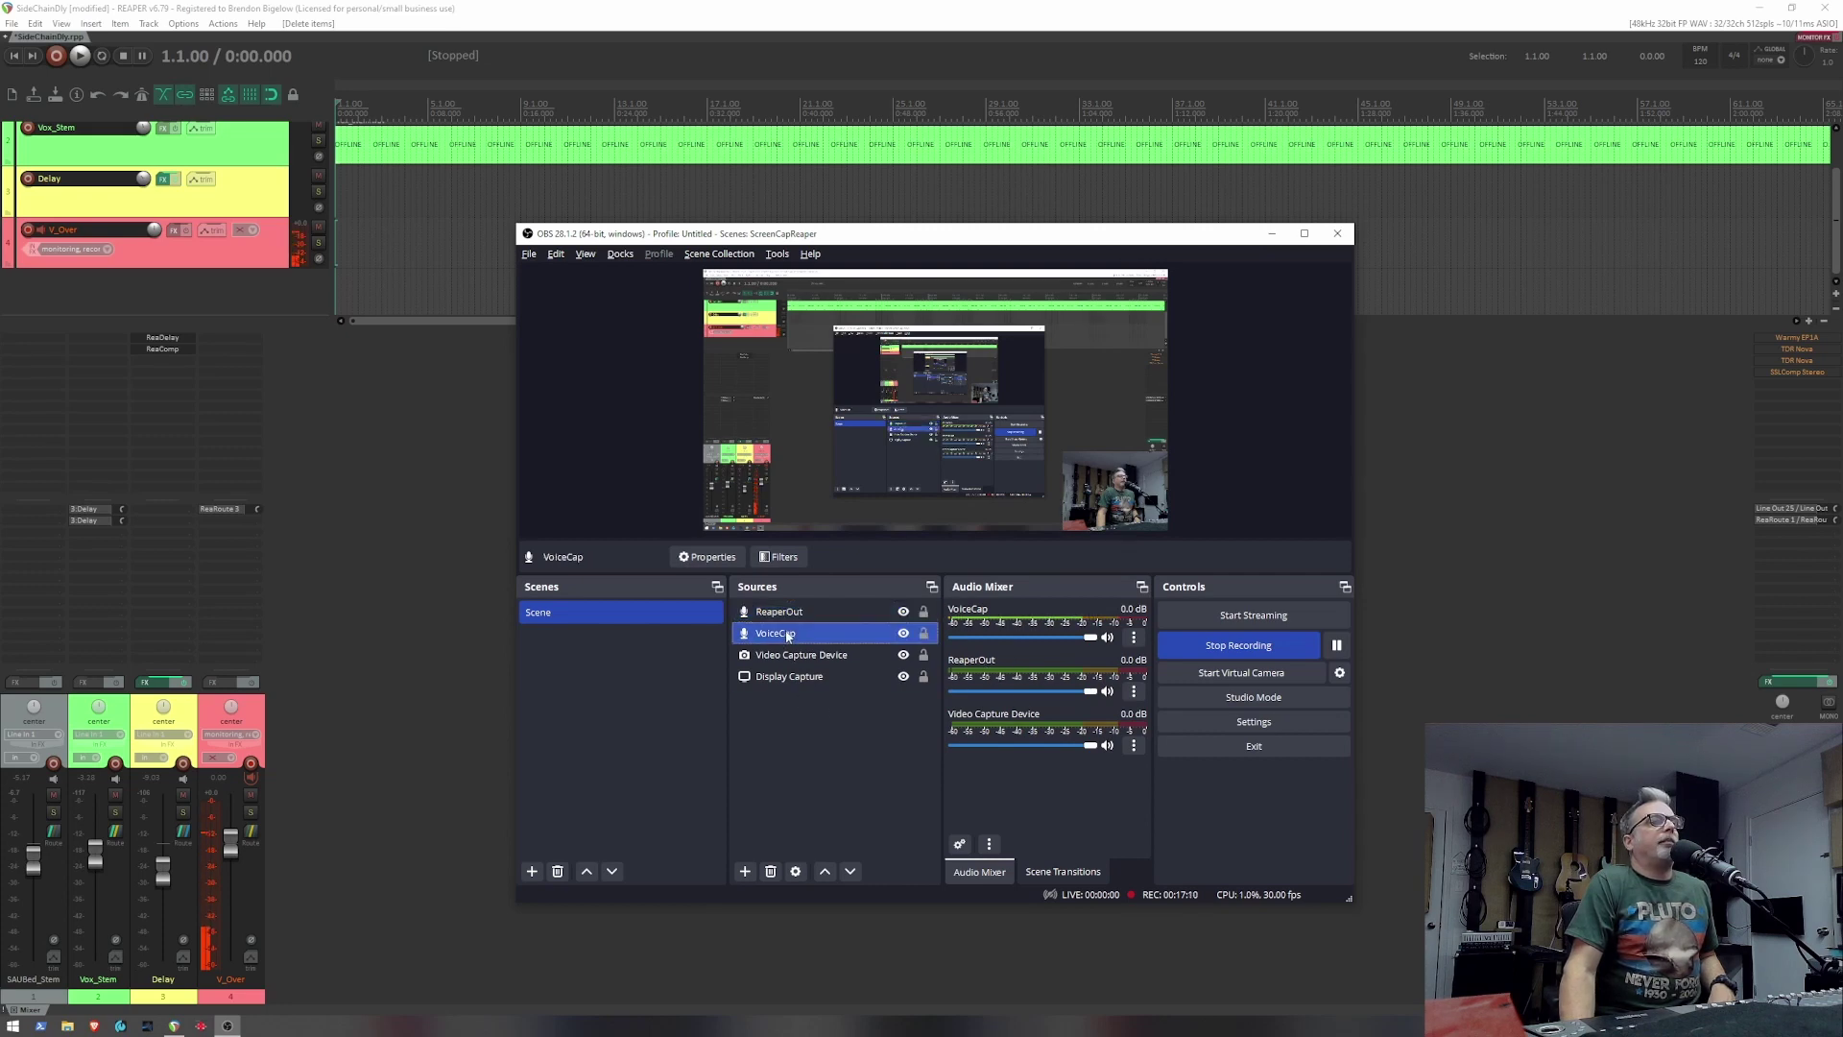
double_click(787, 633)
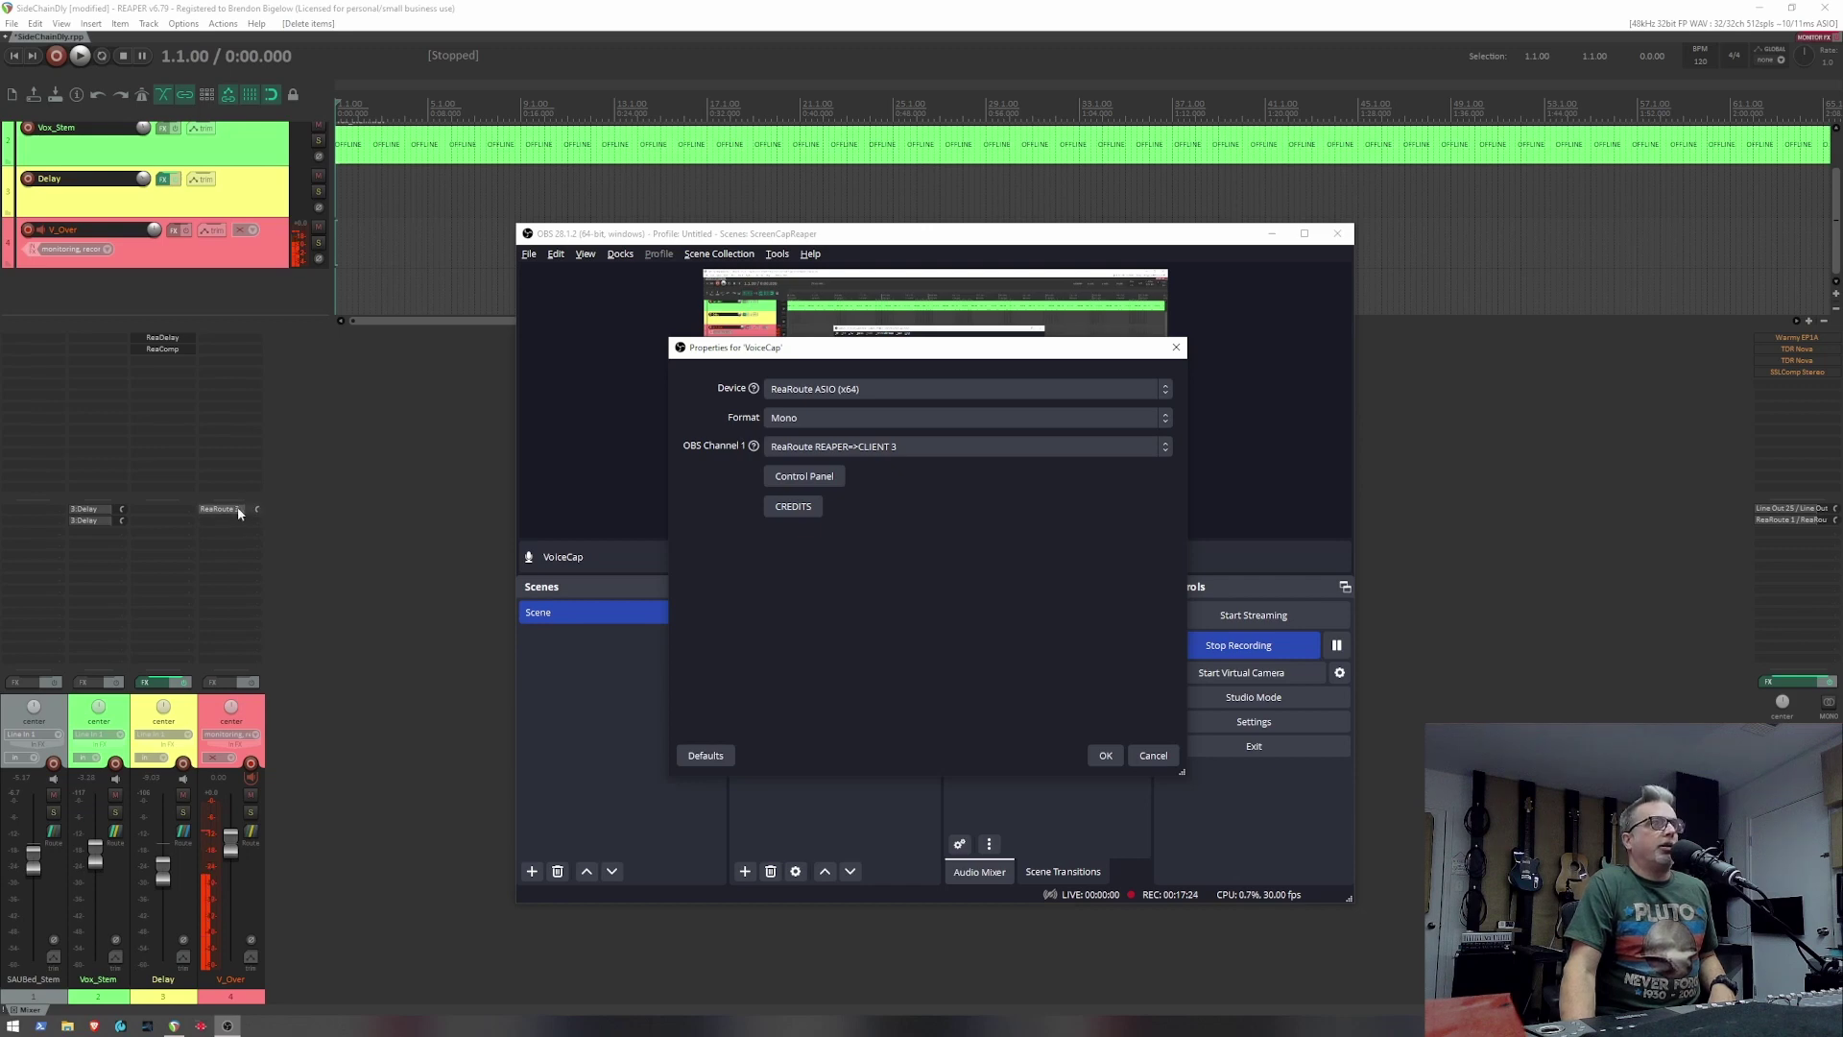
left_click(1177, 349)
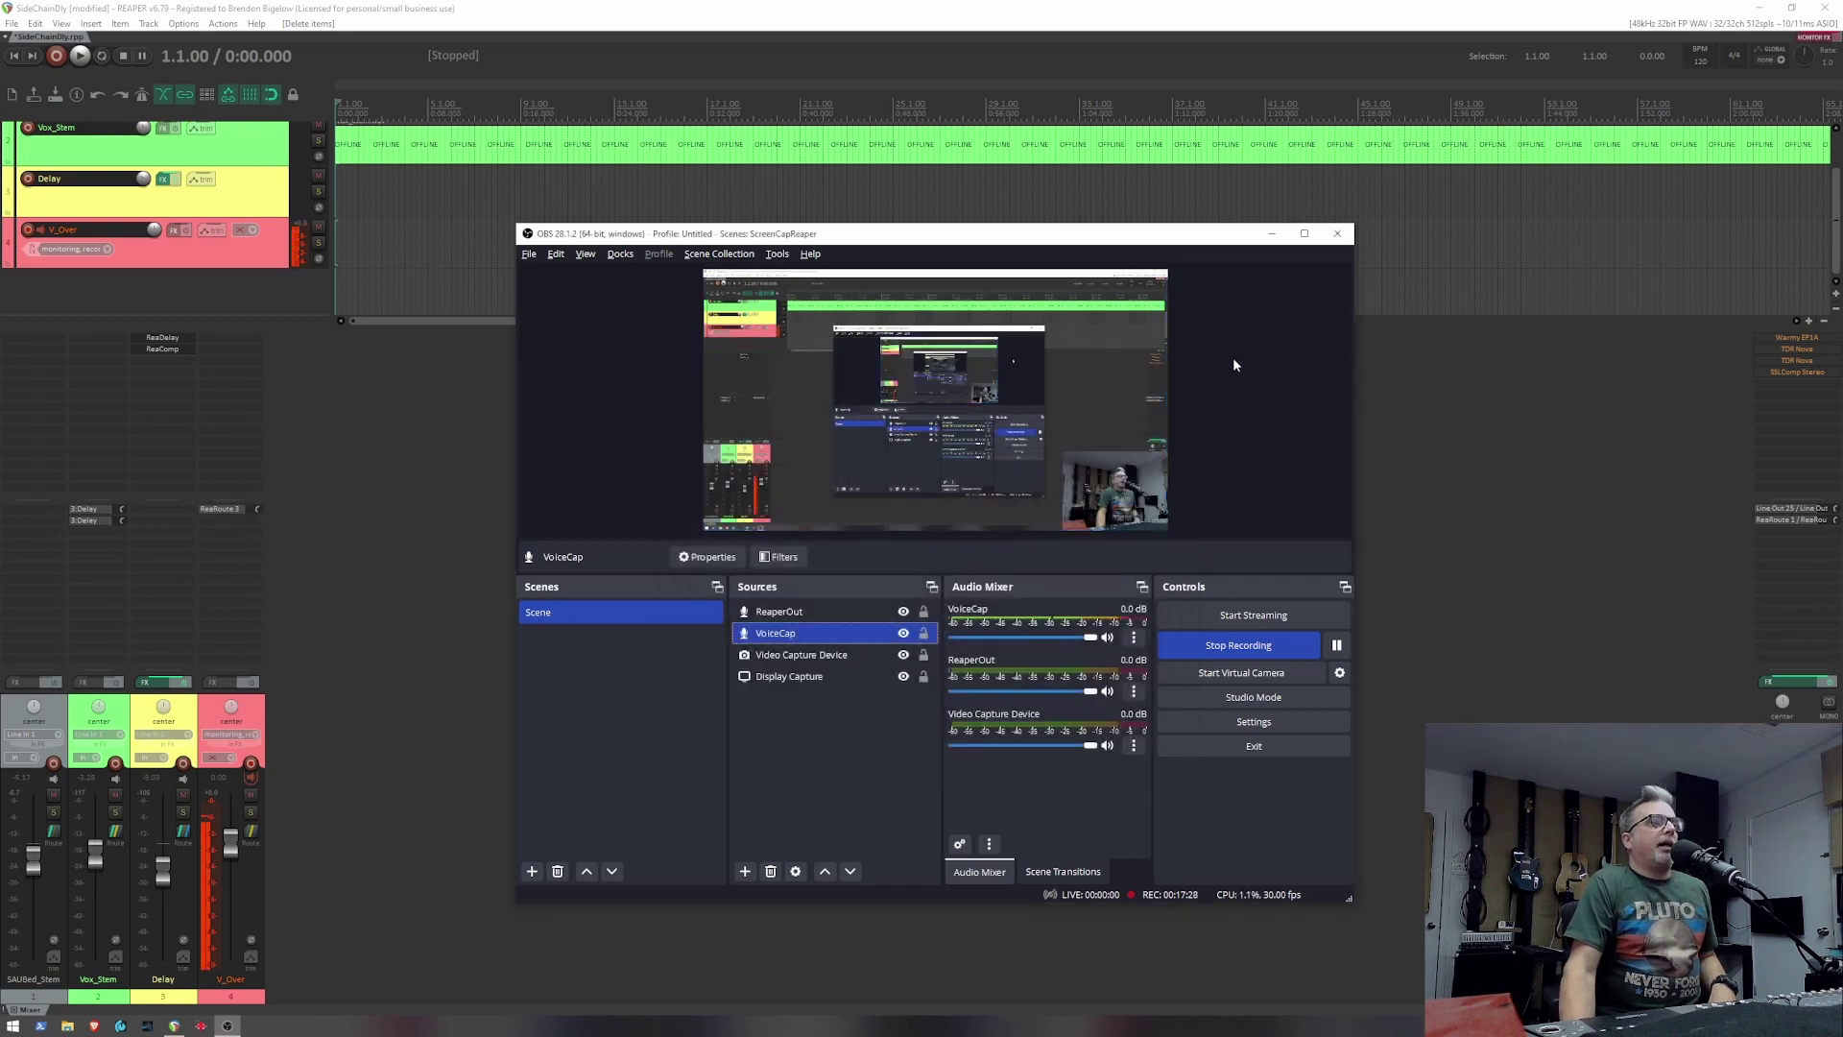
Review which recording tracks ReaperOut, Video Capture Device and VoiceCap use in Advanced Audio Properties, and close them unchanged
left_click(1133, 745)
left_click(1209, 974)
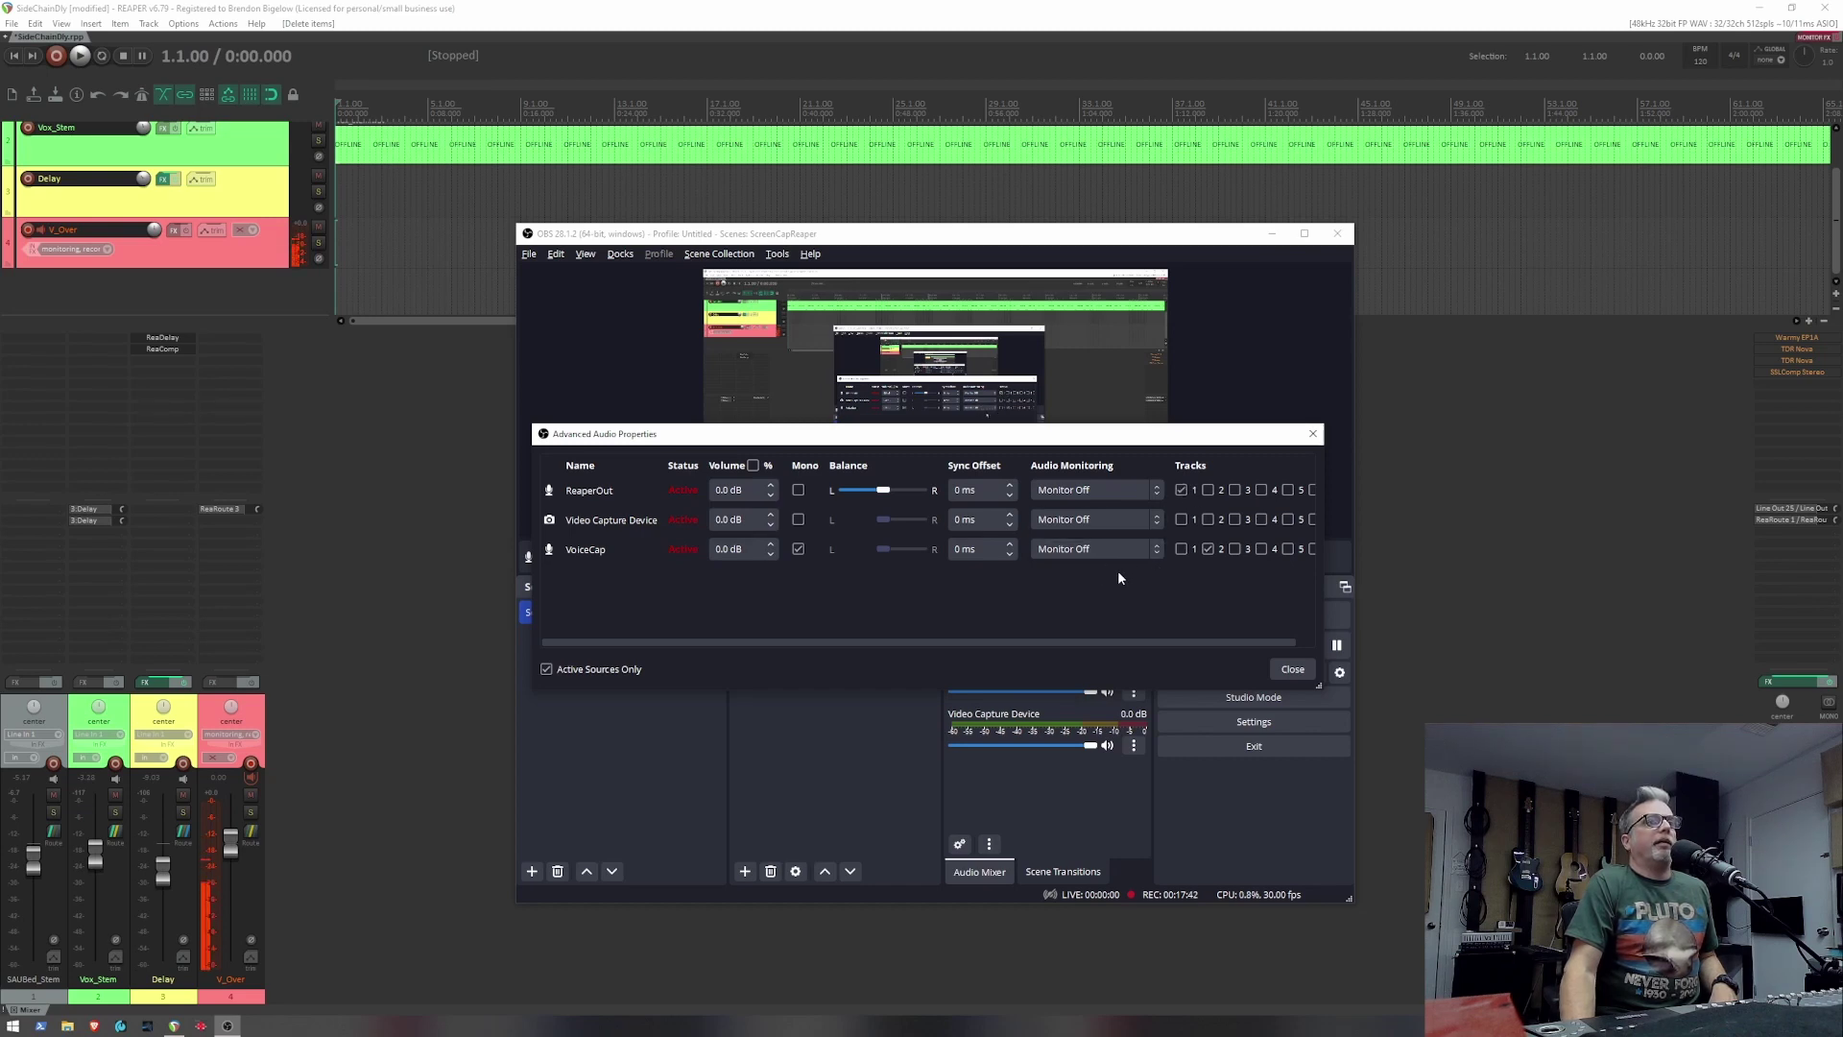
left_click(1309, 437)
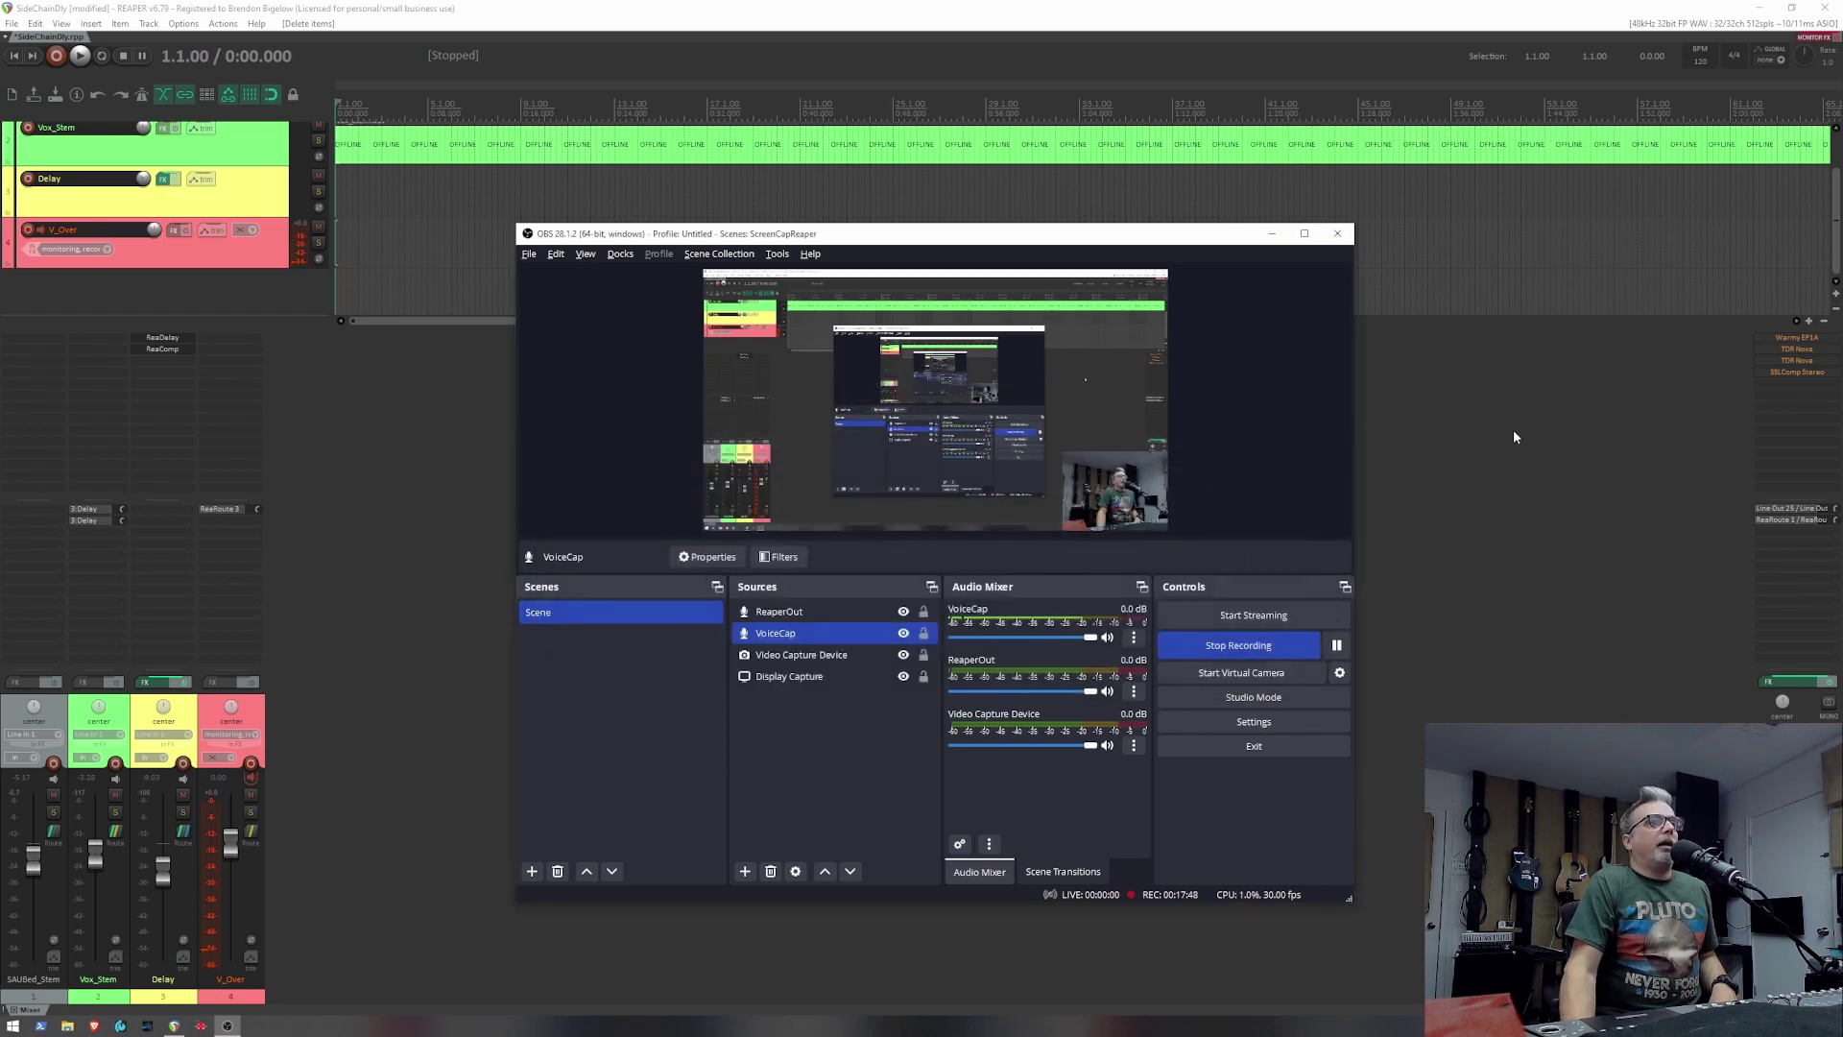